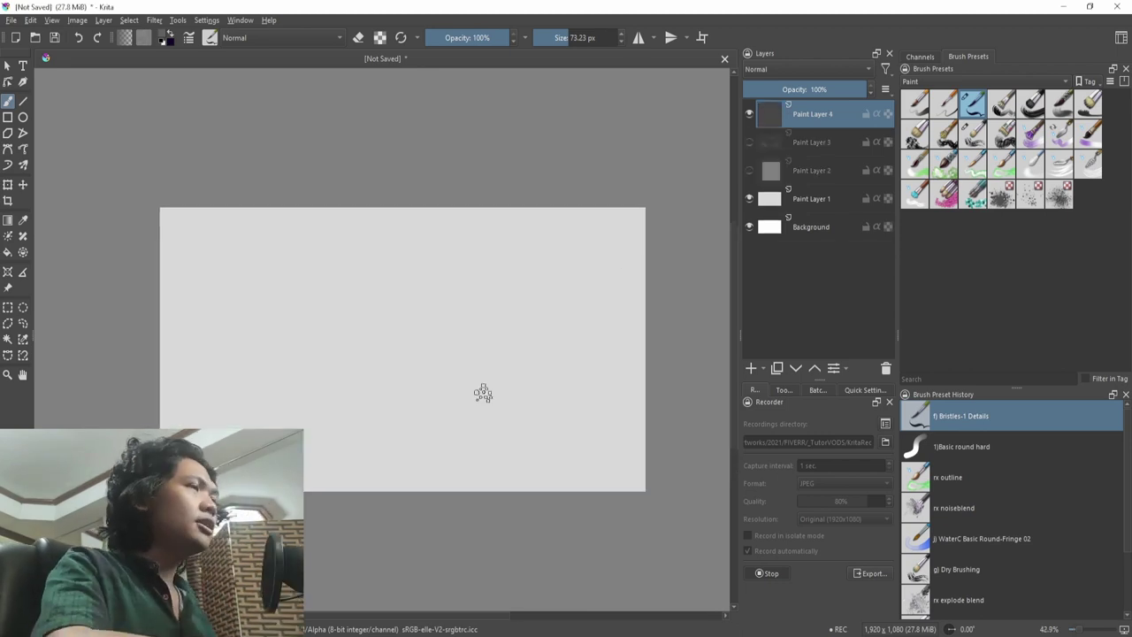
- Handwrite the label "Low f" in dark gray above the start of the horizontal line
scroll(483, 393, up, 1)
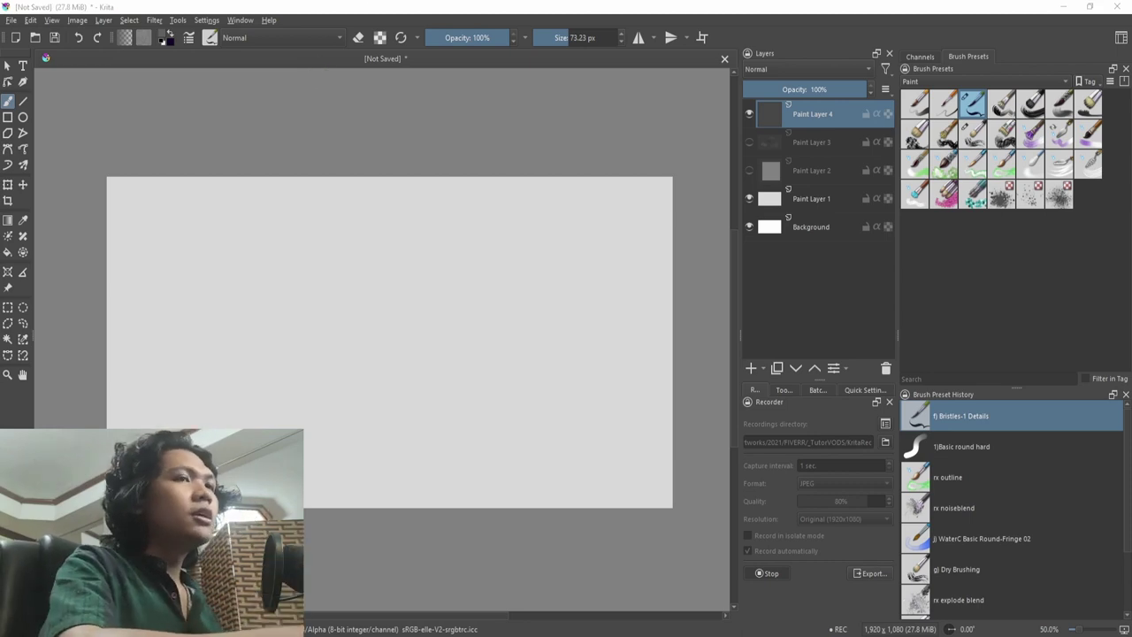
drag(440, 413, 457, 430)
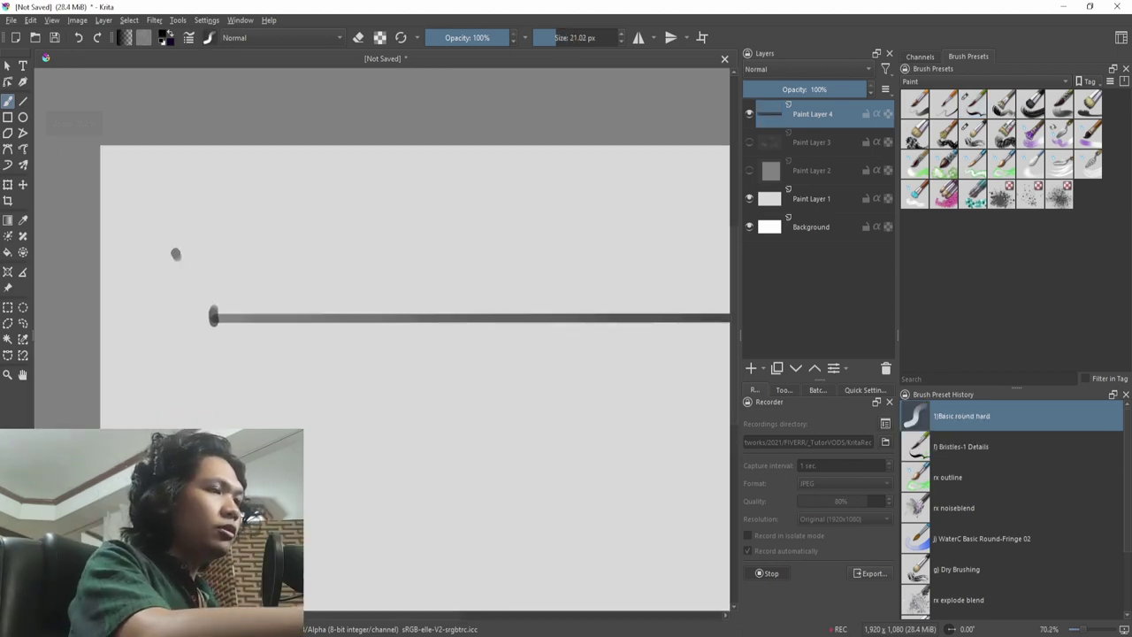
drag(176, 254, 197, 284)
mouse_move(211, 268)
mouse_down()
mouse_move(209, 283)
mouse_move(213, 266)
mouse_up()
drag(237, 264, 262, 259)
mouse_move(306, 244)
mouse_down()
mouse_move(300, 279)
mouse_move(315, 258)
mouse_up()
drag(727, 267, 610, 222)
drag(563, 193, 565, 241)
drag(564, 217, 582, 213)
mouse_move(579, 198)
mouse_down()
mouse_move(578, 234)
mouse_move(619, 251)
mouse_up()
click(599, 207)
drag(636, 198, 643, 196)
- Select a square of about 285 × 285 px below the "Low f" end of the line and paint it white
mouse_move(235, 283)
mouse_down()
mouse_move(351, 405)
mouse_move(360, 383)
mouse_move(341, 411)
mouse_move(311, 377)
mouse_up()
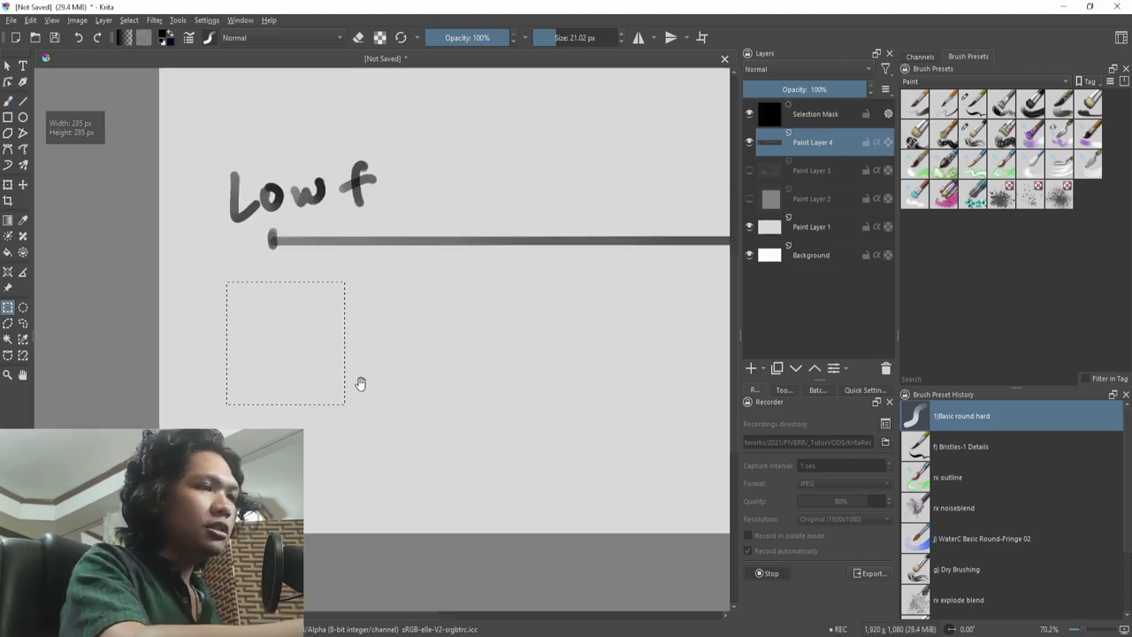
key(b)
key(period)
drag(445, 387, 350, 385)
drag(244, 445, 152, 445)
key(shift+i)
drag(270, 354, 237, 357)
key(shift+i)
mouse_move(218, 389)
mouse_down()
mouse_move(215, 407)
mouse_move(180, 411)
mouse_up()
mouse_move(272, 309)
mouse_down()
mouse_move(326, 337)
mouse_move(304, 450)
mouse_up()
- Paint large soft gray blobs inside the white square with the Airbrush Soft preset
key(shift+i)
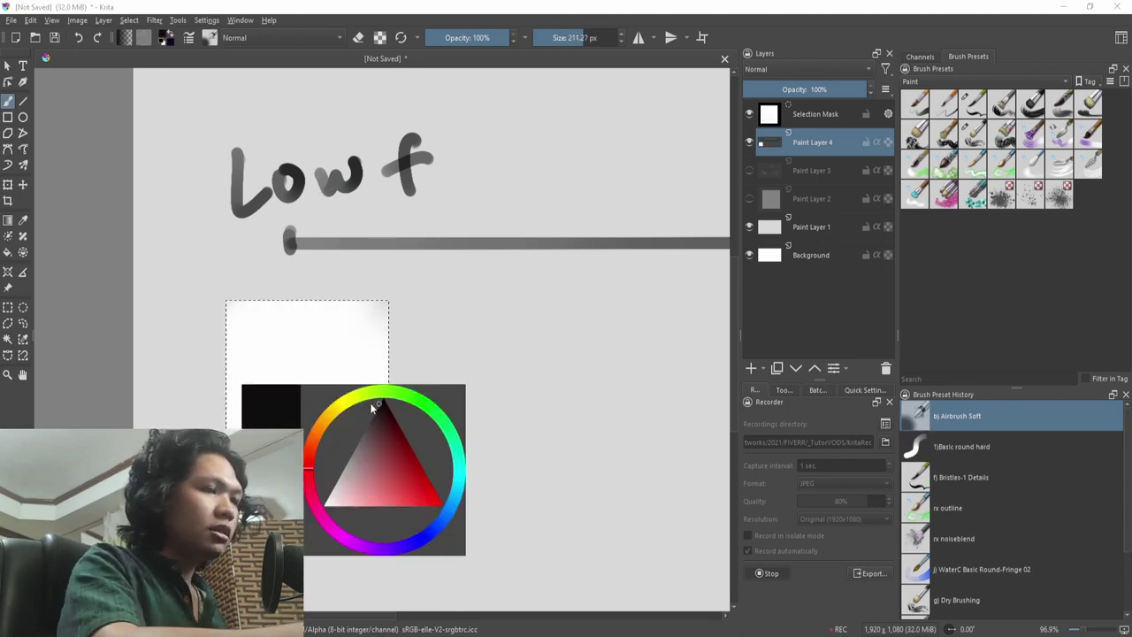
mouse_move(264, 389)
mouse_down()
mouse_move(212, 391)
mouse_move(307, 392)
mouse_move(280, 331)
mouse_move(377, 371)
mouse_move(277, 450)
mouse_move(361, 464)
mouse_up()
click(246, 407)
click(257, 344)
key(ctrl+z)
key(ctrl+z)
mouse_move(419, 363)
mouse_down()
mouse_move(409, 423)
mouse_move(413, 362)
mouse_up()
scroll(525, 362, up, 3)
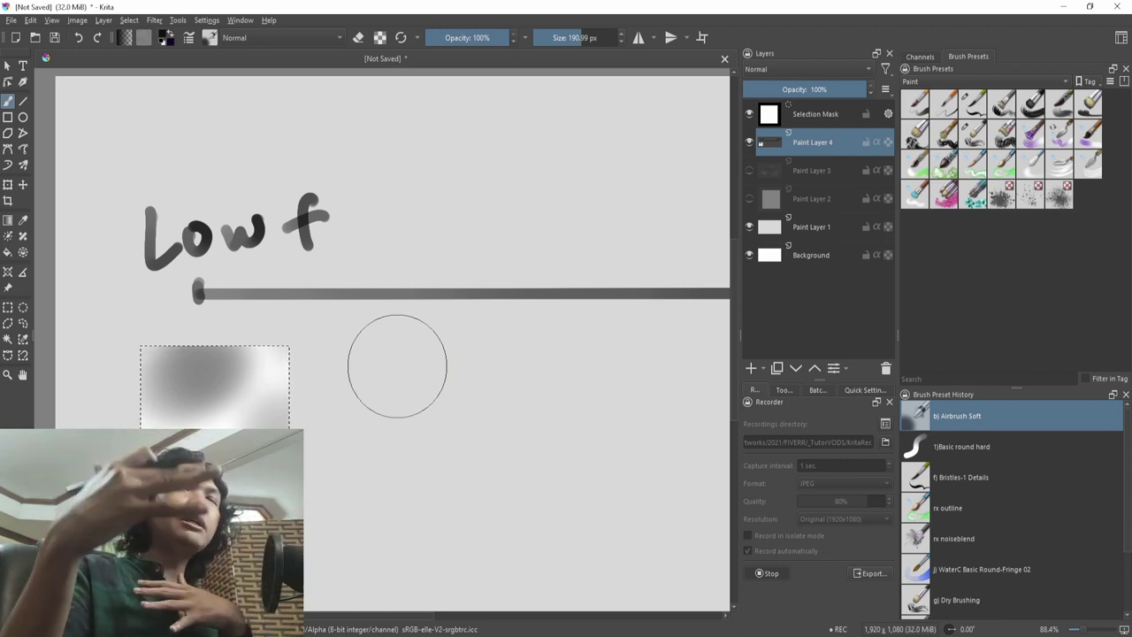
mouse_move(436, 426)
mouse_down()
mouse_move(476, 428)
mouse_move(513, 389)
mouse_up()
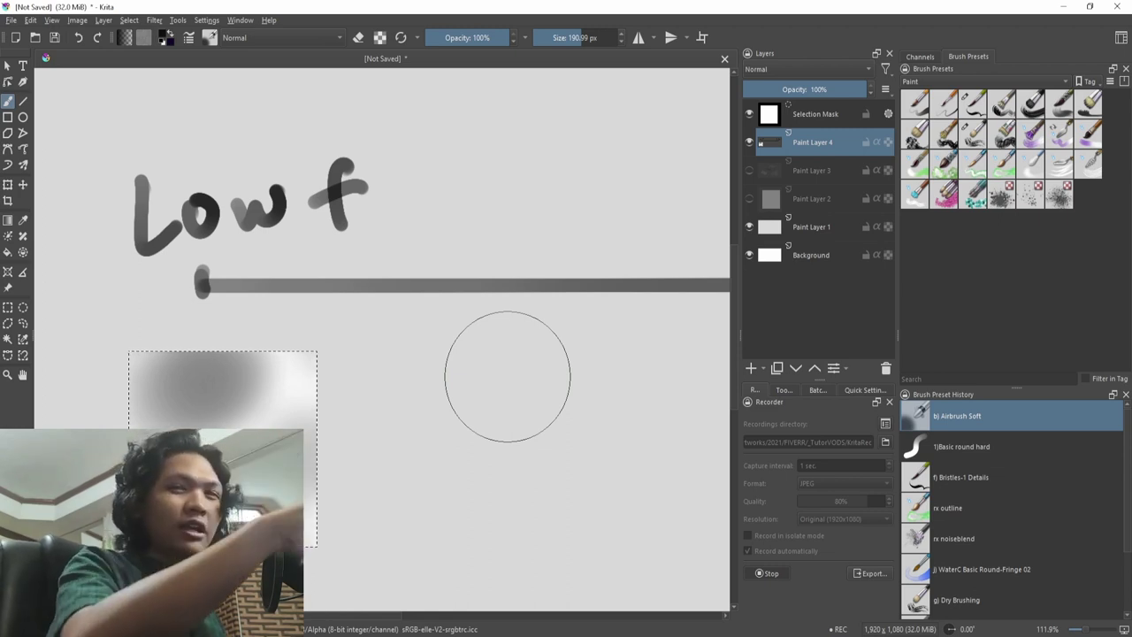
drag(488, 372, 484, 491)
- Deselect, draw a long gentle wave above "Low f" with Basic round hard, and mark its crest and trough with small arrows
key(slash)
drag(418, 434, 510, 377)
key(ctrl+shift+a)
drag(480, 401, 515, 472)
mouse_move(351, 331)
mouse_down()
mouse_move(305, 305)
mouse_move(288, 257)
mouse_up()
key(bracketright)
mouse_move(173, 254)
mouse_down()
mouse_move(356, 196)
mouse_move(514, 226)
mouse_move(619, 195)
mouse_up()
drag(601, 271, 576, 254)
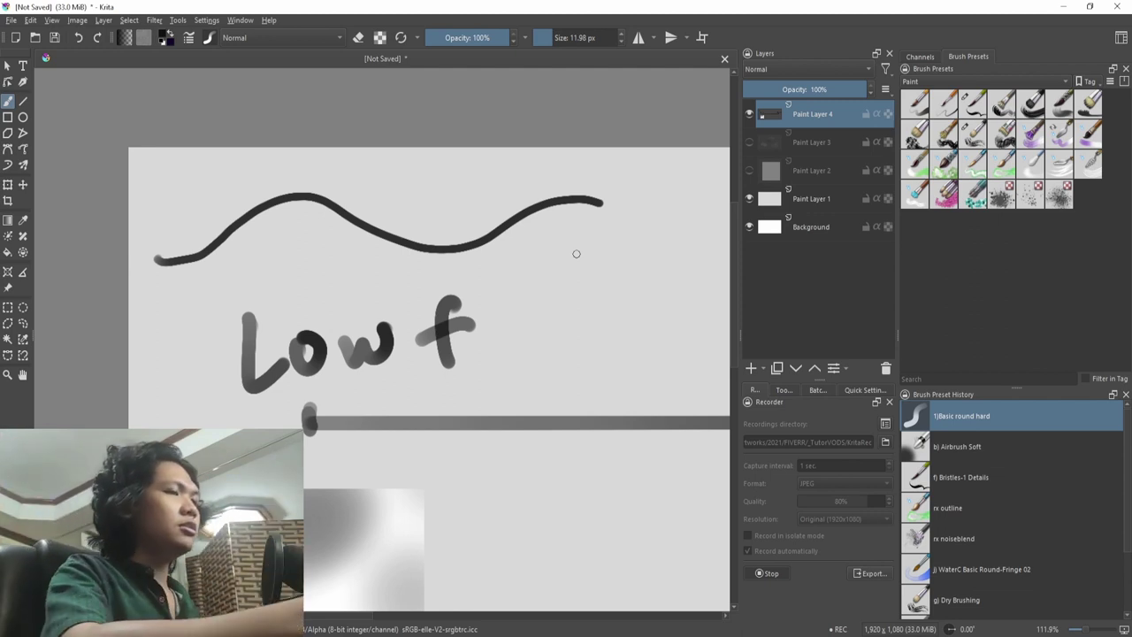
mouse_move(297, 161)
mouse_down()
mouse_move(297, 181)
mouse_move(306, 169)
mouse_up()
mouse_move(450, 212)
mouse_down()
mouse_move(450, 235)
mouse_move(464, 215)
mouse_up()
- Handwrite the label "High f" above the far end of the horizontal line
drag(528, 307, 357, 304)
drag(556, 291, 141, 257)
drag(527, 280, 527, 300)
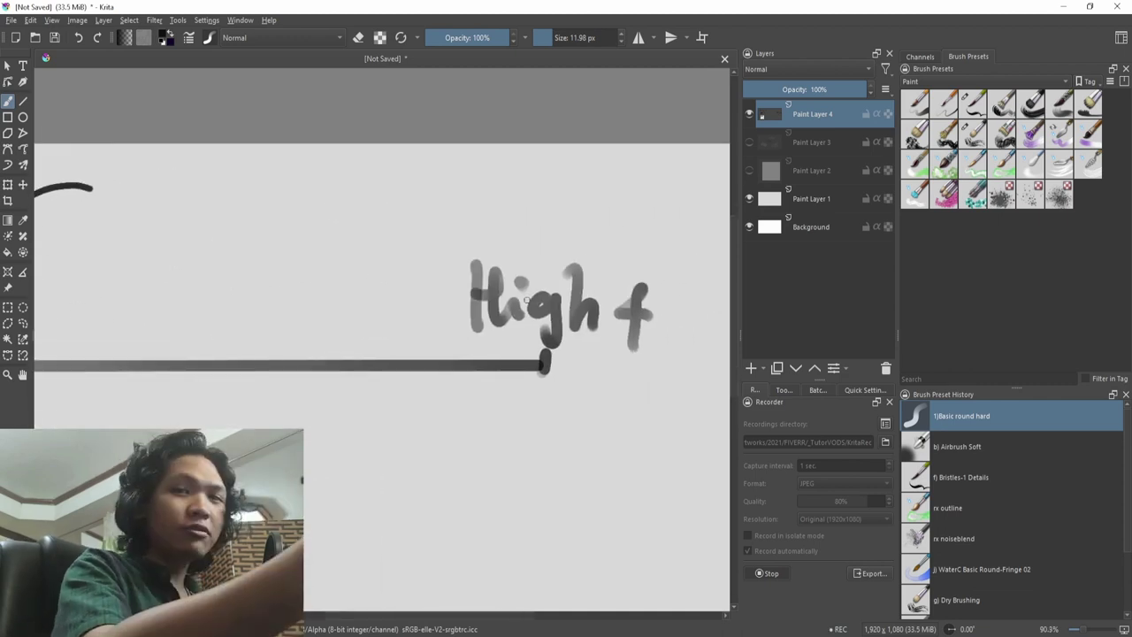
- Select a square of about 292 × 292 px below the "High f" end of the line and choose the Texture Splat brush
scroll(524, 301, down, 1)
key(ctrl+r)
mouse_move(386, 329)
mouse_down()
mouse_move(540, 412)
mouse_move(548, 480)
mouse_move(533, 482)
mouse_up()
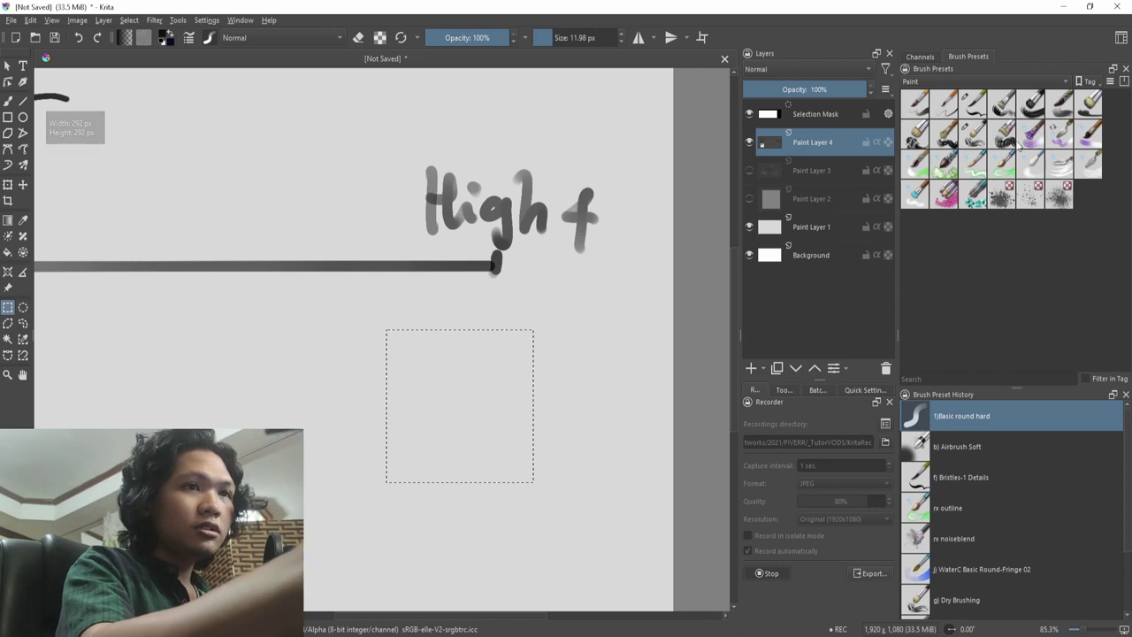
click(967, 81)
click(912, 213)
click(1030, 192)
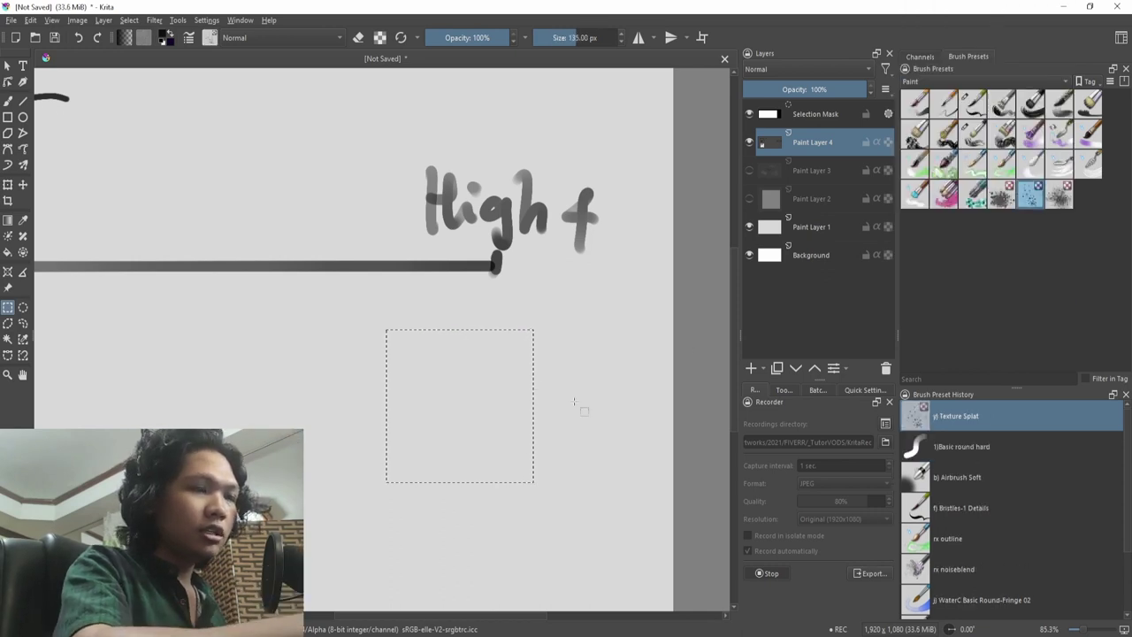
- Fill the selected square with black splatter and overlay it with white splatter
mouse_move(535, 385)
mouse_down()
mouse_move(411, 439)
mouse_move(486, 455)
mouse_up()
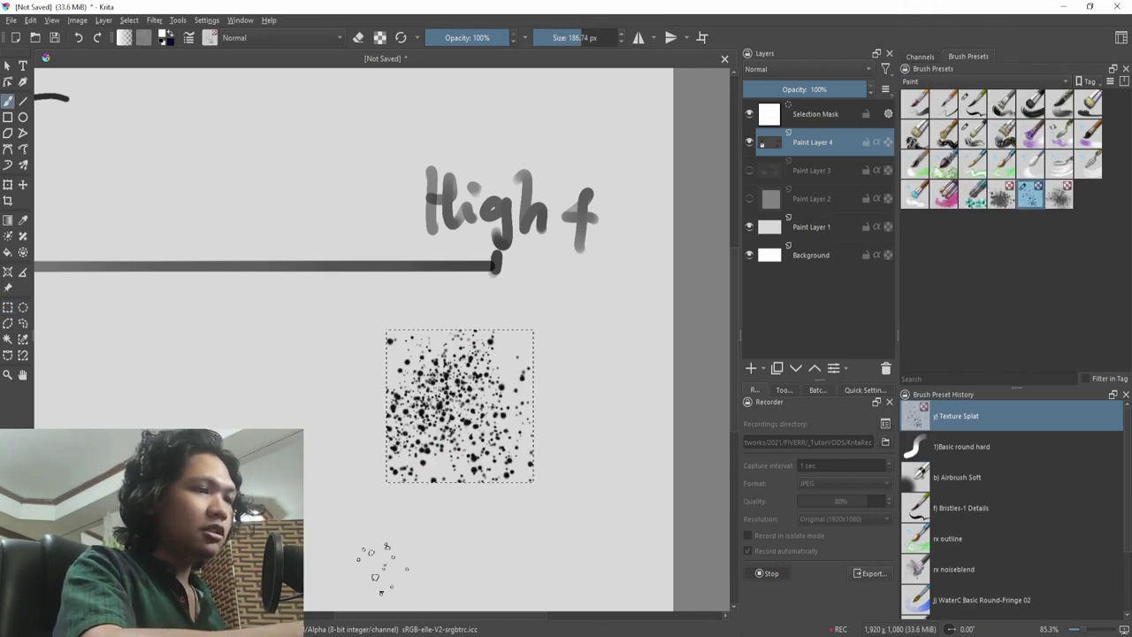
key(x)
mouse_move(480, 311)
mouse_down()
mouse_move(516, 373)
mouse_move(507, 448)
mouse_move(410, 444)
mouse_move(459, 333)
mouse_move(534, 369)
mouse_move(465, 493)
mouse_up()
- Add small dark scribbles over the speckled square with the Airbrush Soft preset at a small brush size
key(slash)
mouse_move(471, 388)
mouse_down()
mouse_move(510, 357)
mouse_move(477, 380)
mouse_up()
key(ctrl+alt+2)
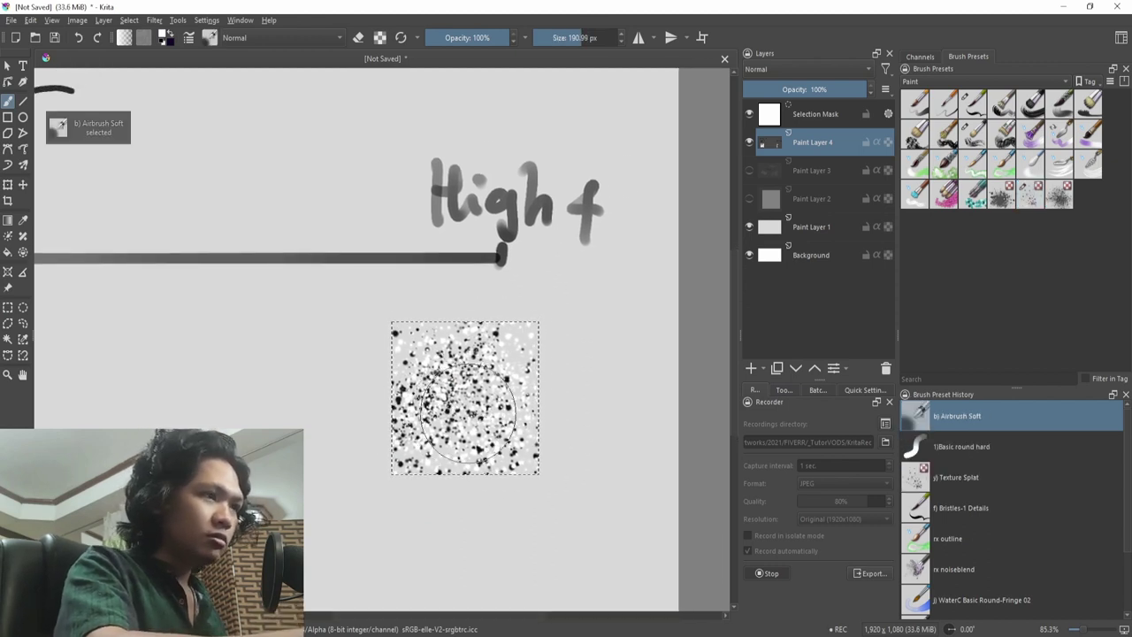
mouse_move(423, 467)
mouse_down()
mouse_move(445, 436)
mouse_move(450, 305)
mouse_up()
key(ctrl+z)
key(shift+i)
drag(436, 438, 373, 438)
mouse_move(403, 362)
mouse_down()
mouse_move(446, 336)
mouse_move(433, 352)
mouse_up()
mouse_move(412, 430)
mouse_down()
mouse_move(432, 455)
mouse_move(468, 461)
mouse_move(466, 441)
mouse_up()
drag(508, 378, 520, 361)
drag(518, 403, 531, 416)
drag(526, 354, 525, 416)
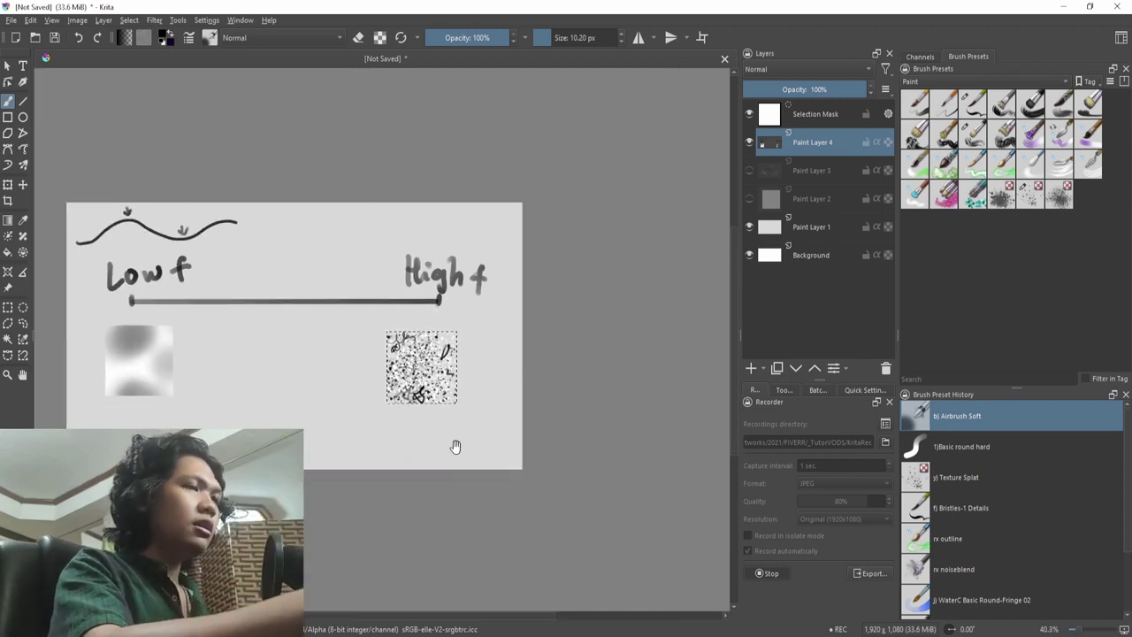
- Deselect and draw a tight, steep zigzag wave above "High f" with a thin Basic-5 Size Opacity brush
drag(462, 452, 477, 490)
drag(591, 326, 592, 297)
click(920, 94)
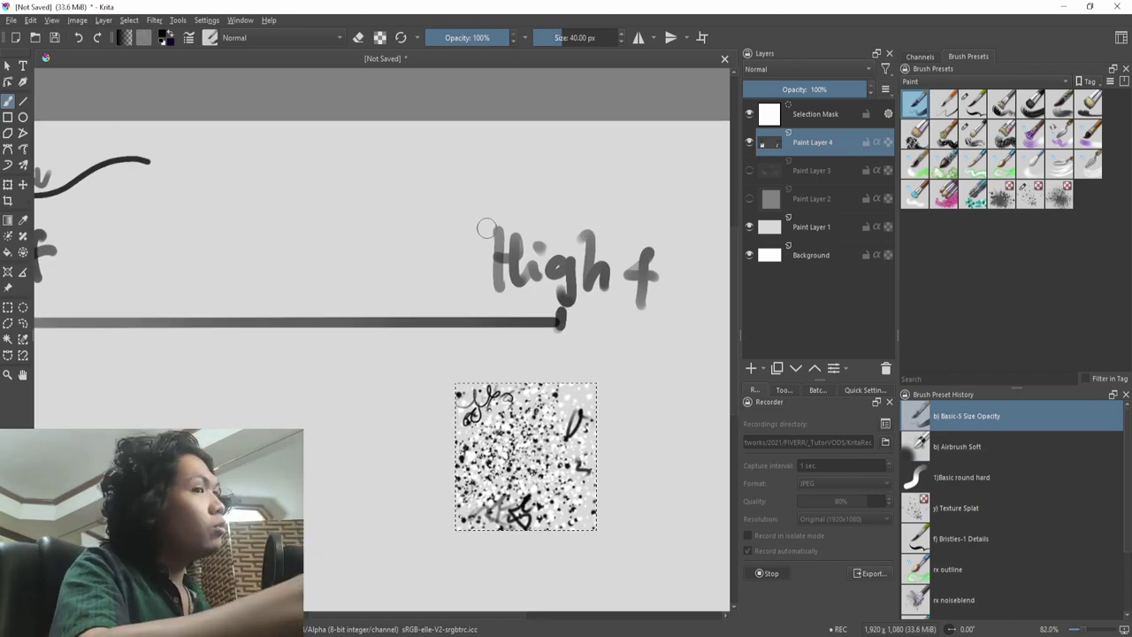
drag(603, 342, 576, 404)
drag(507, 311, 488, 311)
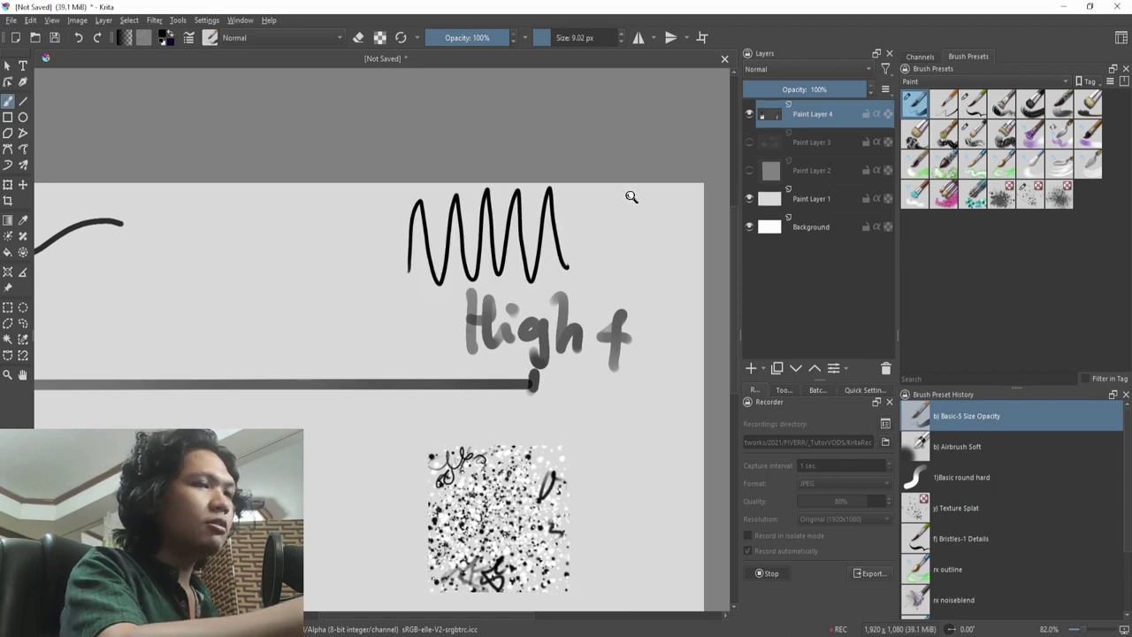
drag(630, 197, 531, 256)
drag(513, 264, 579, 219)
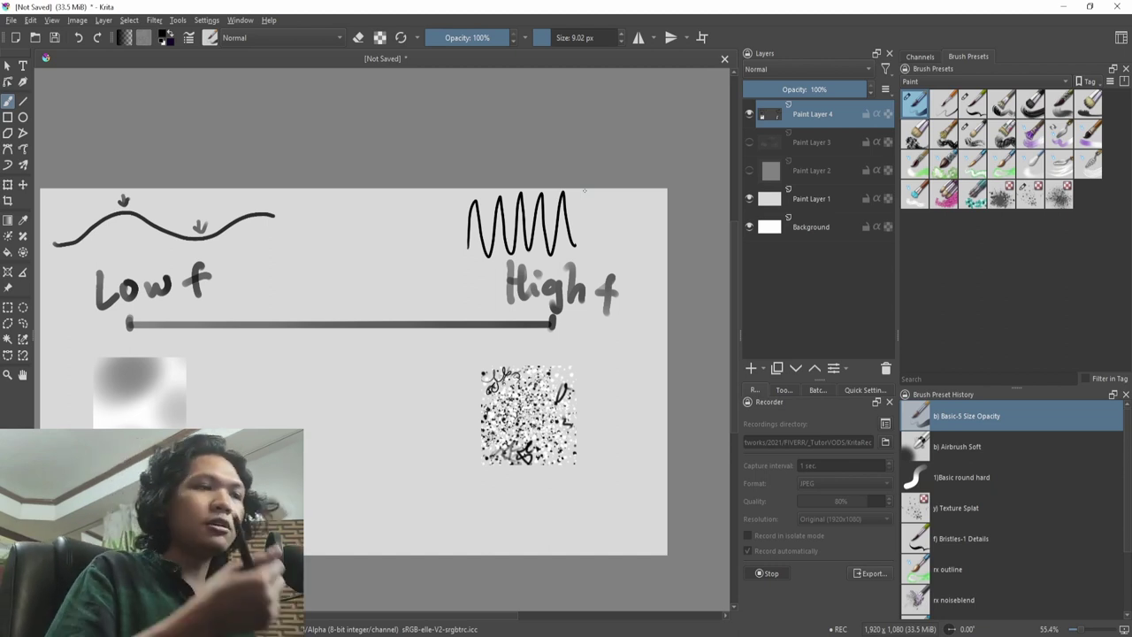
- Add a new paint layer, select a tall rectangle between the two sample squares, and fill it with black strokes
drag(379, 425, 498, 382)
drag(498, 381, 495, 359)
key(Insert)
mouse_move(499, 404)
mouse_down()
mouse_move(480, 434)
mouse_move(501, 429)
mouse_move(445, 381)
mouse_up()
key(ctrl+r)
drag(372, 275, 525, 500)
key(b)
mouse_move(381, 343)
mouse_down()
mouse_move(379, 476)
mouse_move(393, 283)
mouse_move(480, 513)
mouse_move(398, 257)
mouse_up()
- Paint broad vertical strokes in several dark grays across the black rectangle
key(shift+i)
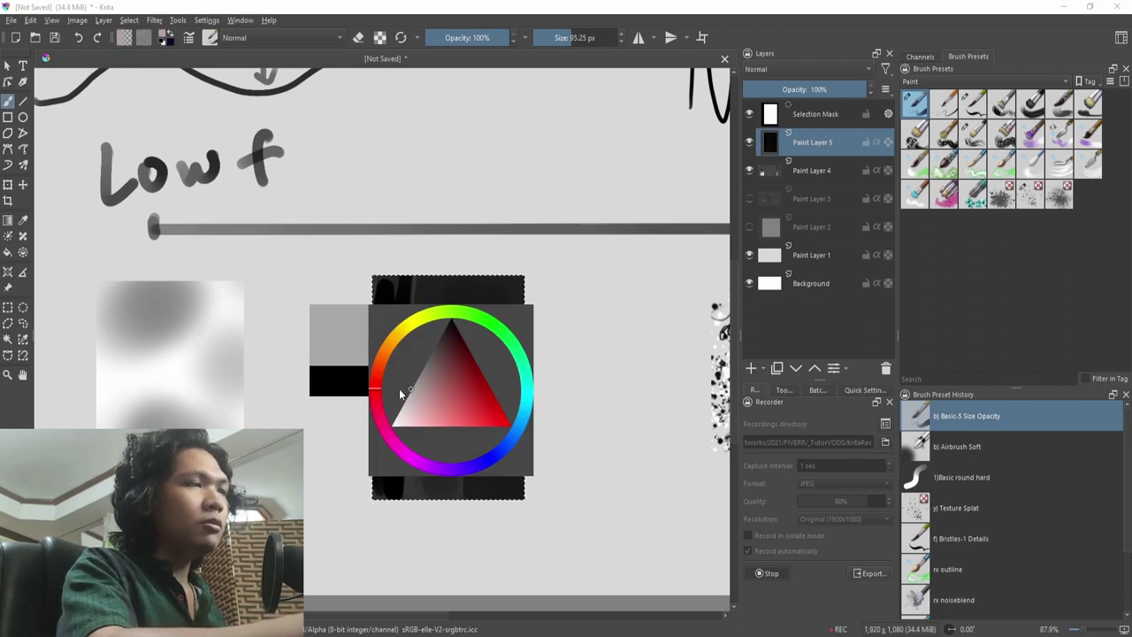
drag(400, 389, 405, 382)
drag(538, 392, 538, 365)
drag(468, 334, 432, 335)
key(shift+i)
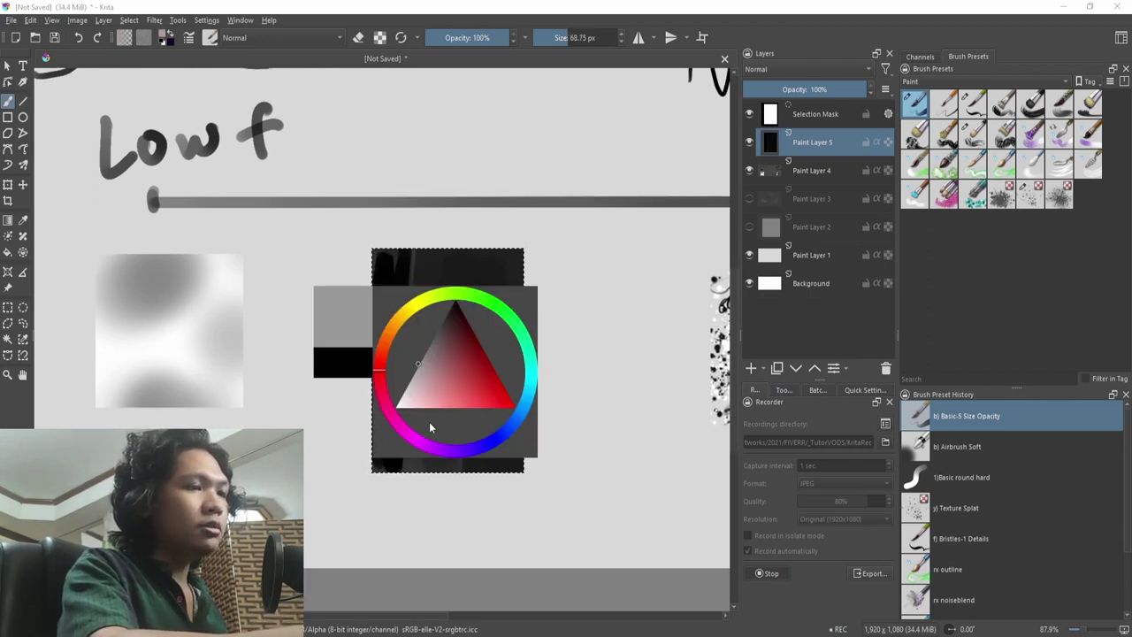
mouse_move(411, 394)
mouse_down()
mouse_move(397, 382)
mouse_move(408, 366)
mouse_up()
mouse_move(392, 252)
mouse_down()
mouse_move(418, 375)
mouse_move(444, 279)
mouse_up()
key(ctrl+z)
drag(418, 376, 432, 373)
key(shift+i)
click(400, 380)
key(shift+i)
click(466, 361)
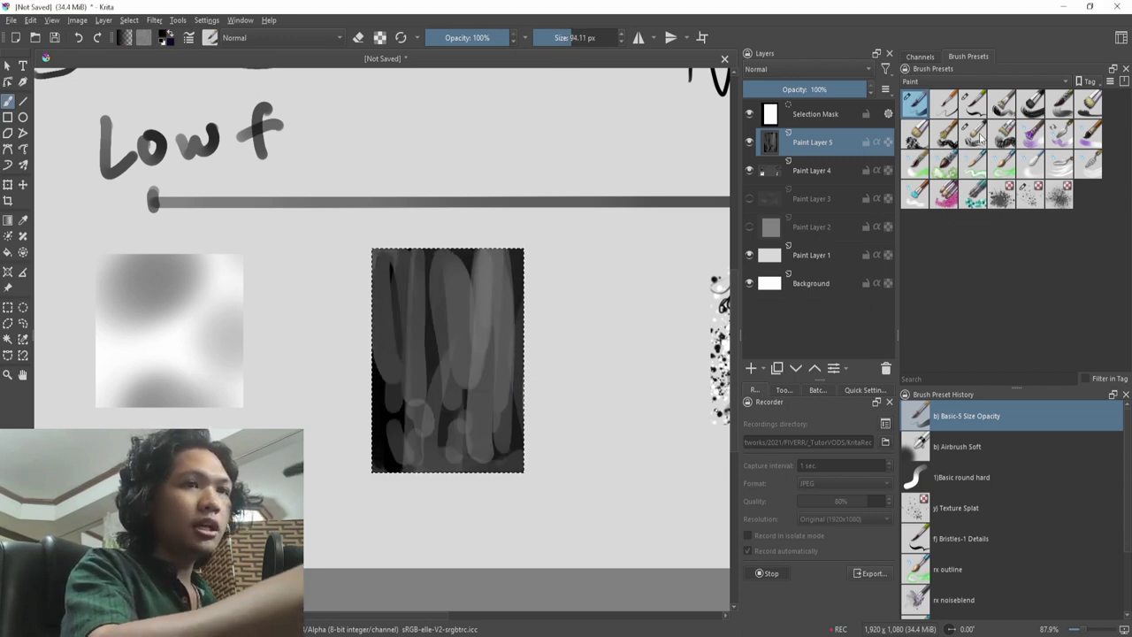
- Add rough texture and dark spots to the gray rectangle with the Dry Brushing and Texture Splat brushes
click(976, 137)
mouse_move(469, 422)
mouse_down()
mouse_move(477, 408)
mouse_move(437, 377)
mouse_move(491, 334)
mouse_up()
mouse_move(518, 378)
mouse_down()
mouse_move(518, 389)
mouse_move(516, 311)
mouse_move(504, 385)
mouse_up()
key(ctrl+z)
mouse_move(519, 325)
mouse_down()
mouse_move(505, 265)
mouse_move(475, 284)
mouse_up()
mouse_move(419, 404)
mouse_down()
mouse_move(519, 399)
mouse_move(505, 439)
mouse_up()
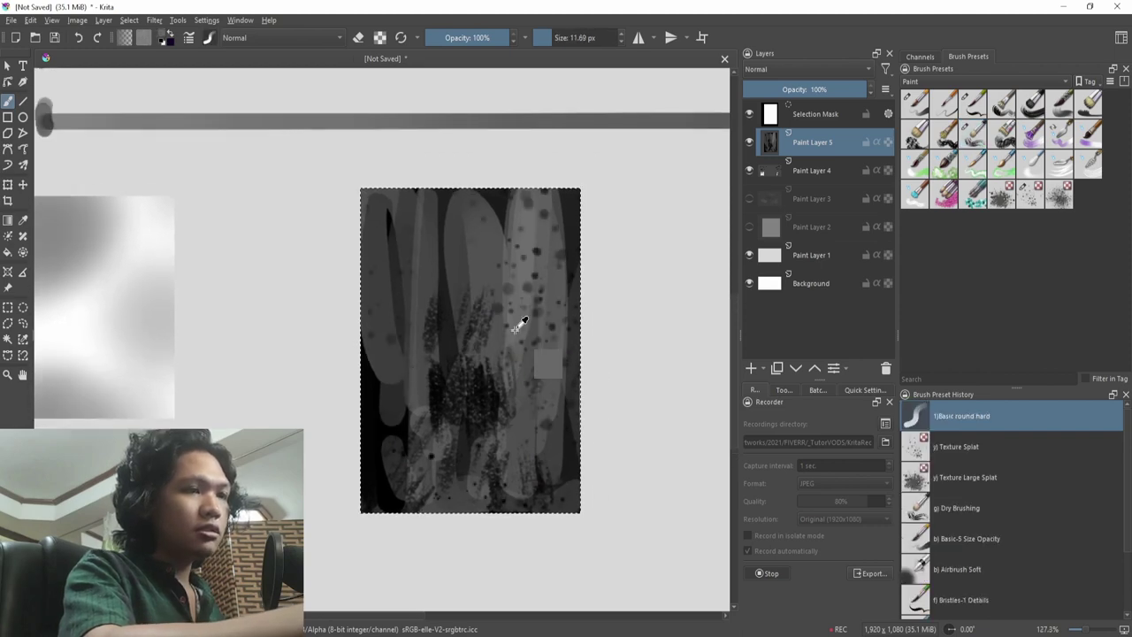
- Paint thin gray detail strokes over the textured rectangle with the Basic round hard brush
key(shift+i)
click(490, 346)
drag(521, 345, 514, 345)
drag(525, 208, 516, 259)
drag(510, 347, 519, 399)
mouse_move(466, 306)
mouse_down()
mouse_move(464, 347)
mouse_move(493, 379)
mouse_up()
drag(474, 362, 482, 380)
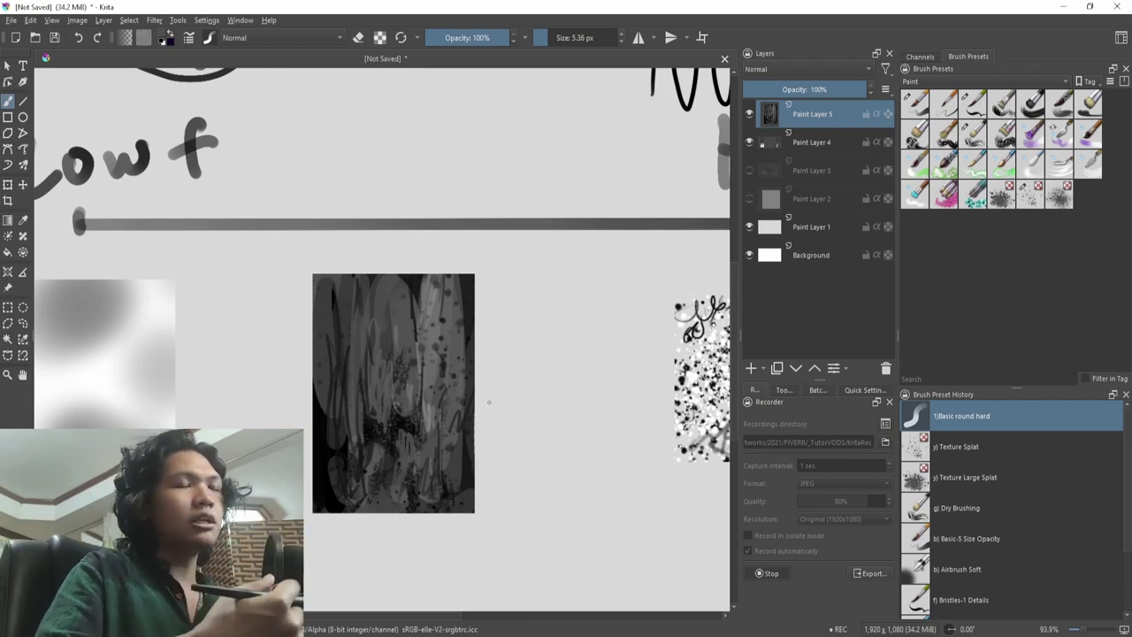
drag(363, 533, 529, 560)
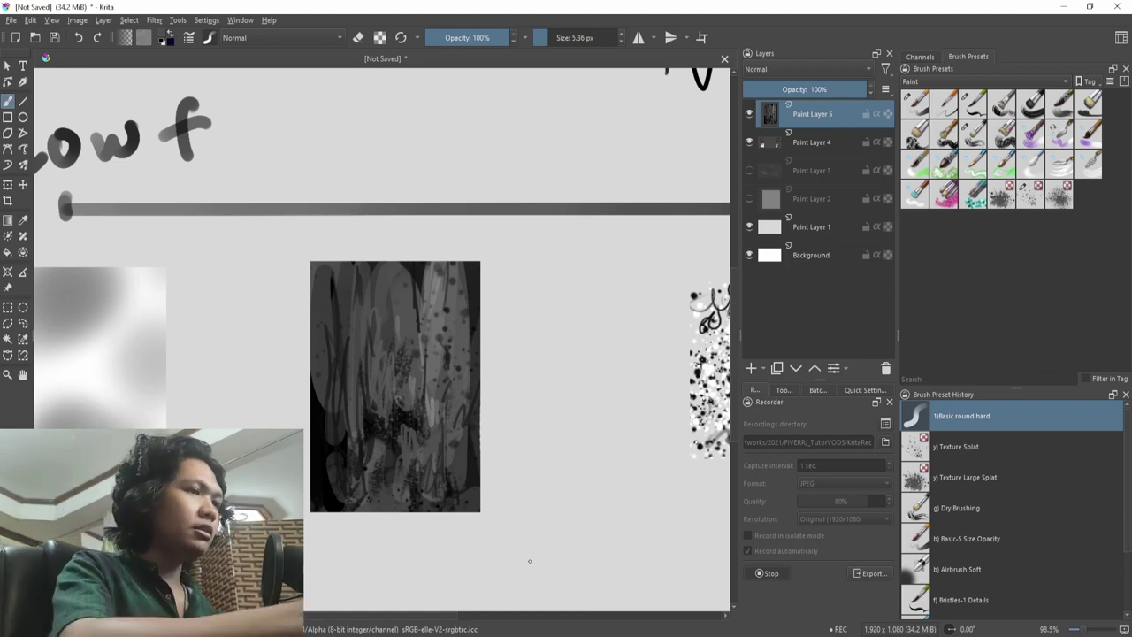
drag(493, 403, 548, 395)
mouse_move(453, 285)
mouse_down()
mouse_move(445, 469)
mouse_move(371, 344)
mouse_move(364, 493)
mouse_up()
key(ctrl+z)
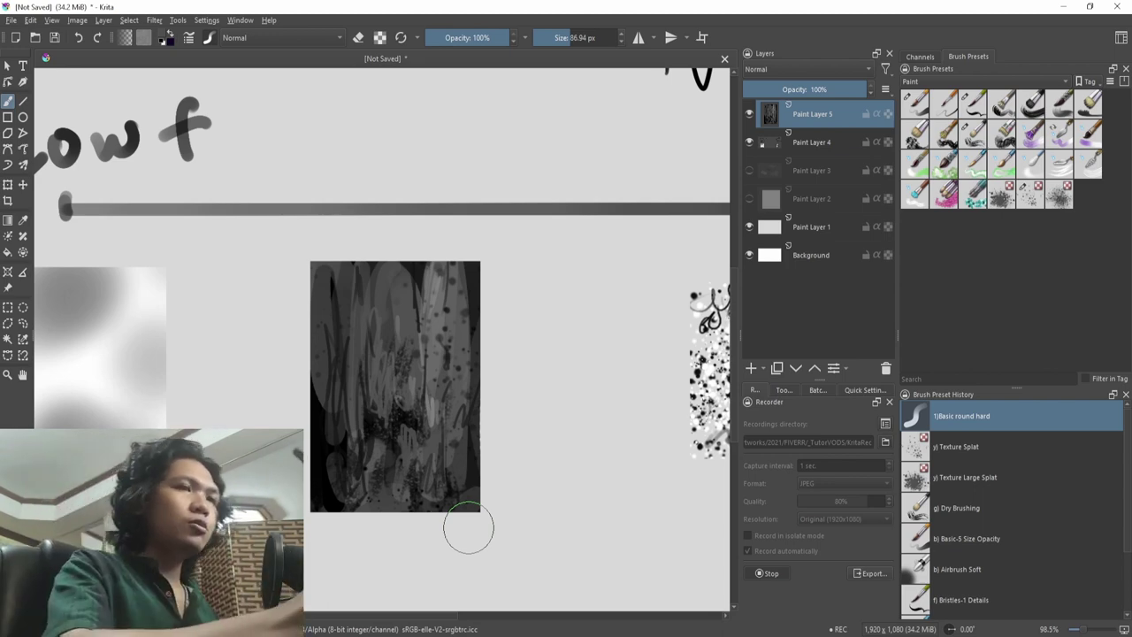
- Hide Paint Layer 5 and Paint Layer 4
click(749, 113)
click(749, 141)
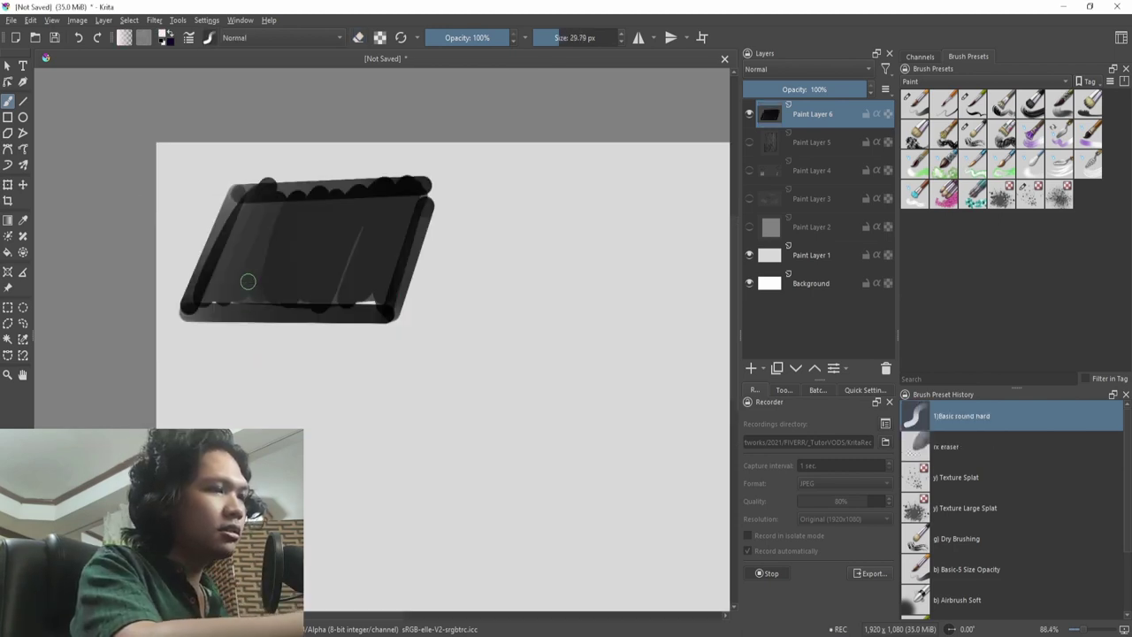
- Draw light gray slanted lines across the dark roof and outline the house walls beneath it
drag(248, 267, 234, 267)
drag(257, 190, 213, 302)
drag(270, 191, 247, 255)
drag(247, 256, 231, 310)
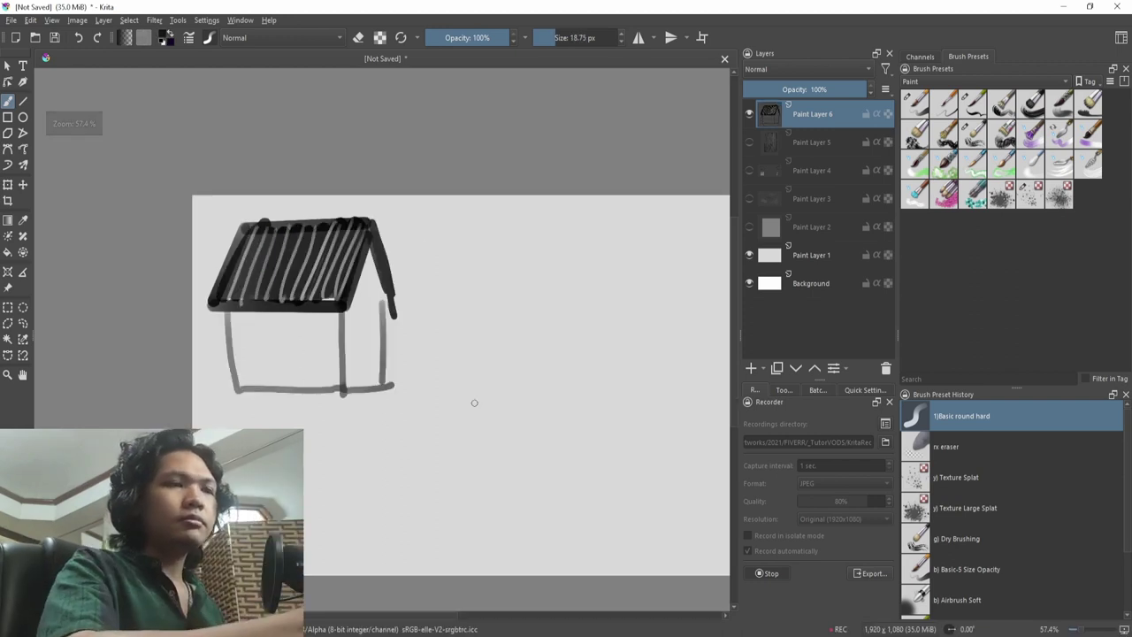
drag(472, 399, 361, 297)
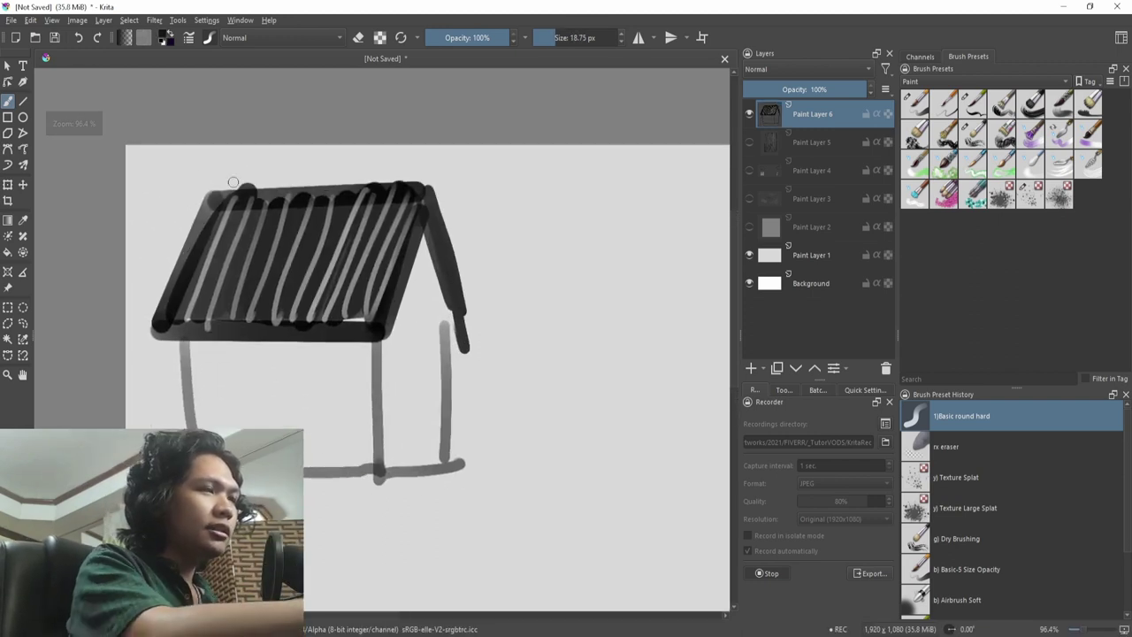
mouse_move(199, 162)
mouse_down()
mouse_move(447, 181)
mouse_move(140, 392)
mouse_move(202, 160)
mouse_up()
key(ctrl+z)
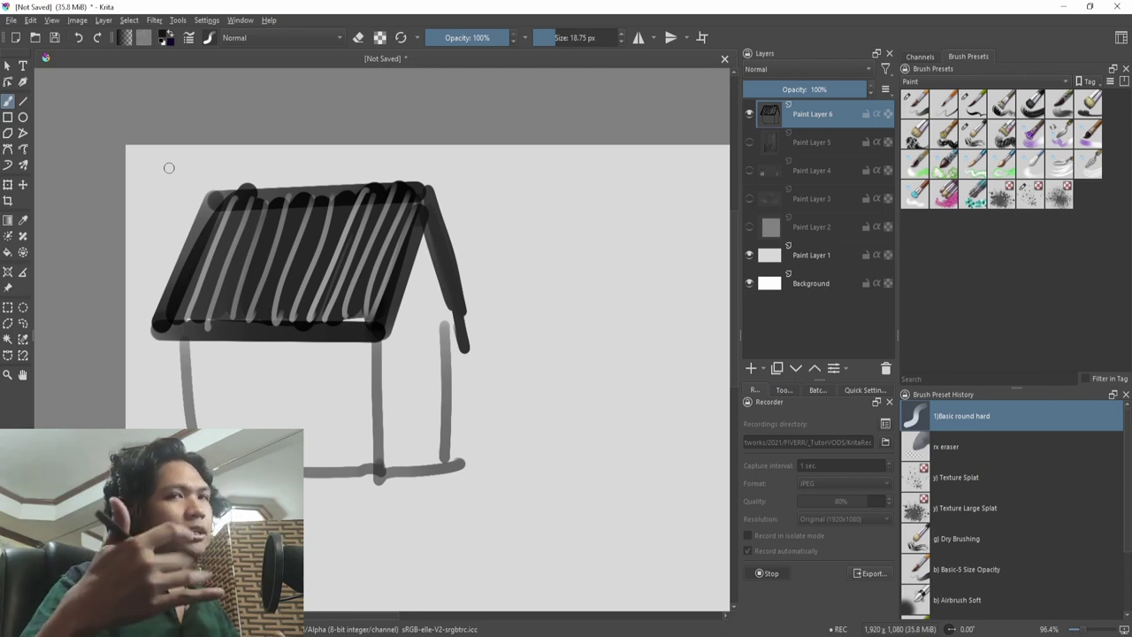
drag(652, 371, 518, 394)
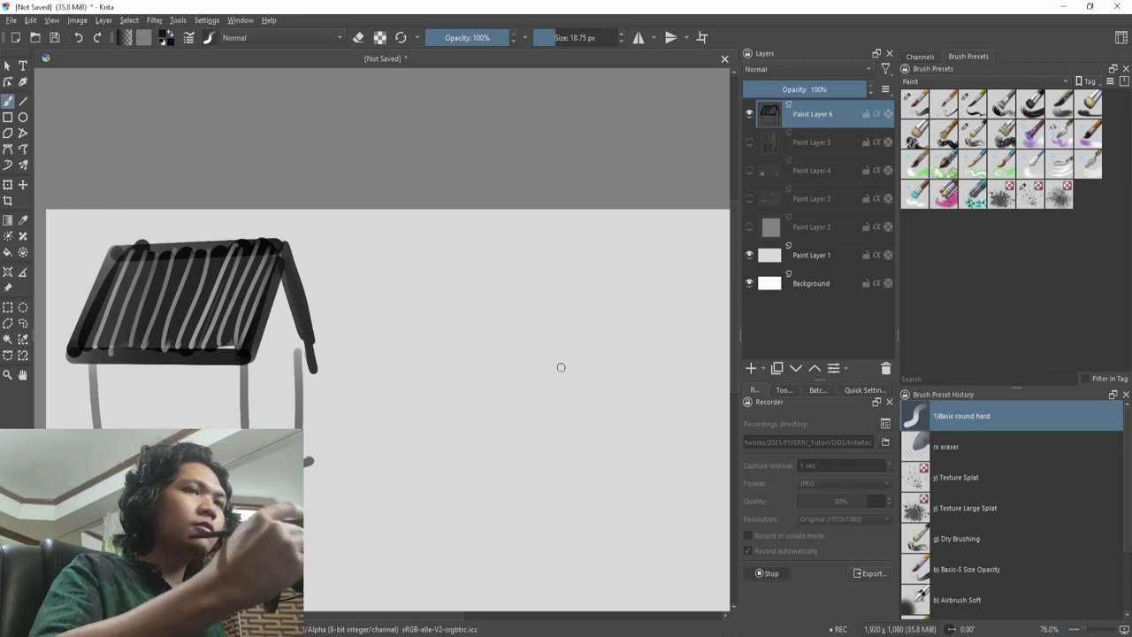
key(])
mouse_move(525, 277)
mouse_down()
mouse_move(577, 288)
mouse_move(579, 325)
mouse_move(603, 287)
mouse_up()
key(ctrl+z)
- Try painting a dark shape under the gable beside the roof's lower corner
mouse_move(514, 339)
mouse_down()
mouse_move(487, 346)
mouse_move(543, 331)
mouse_move(542, 342)
mouse_up()
drag(399, 304, 447, 329)
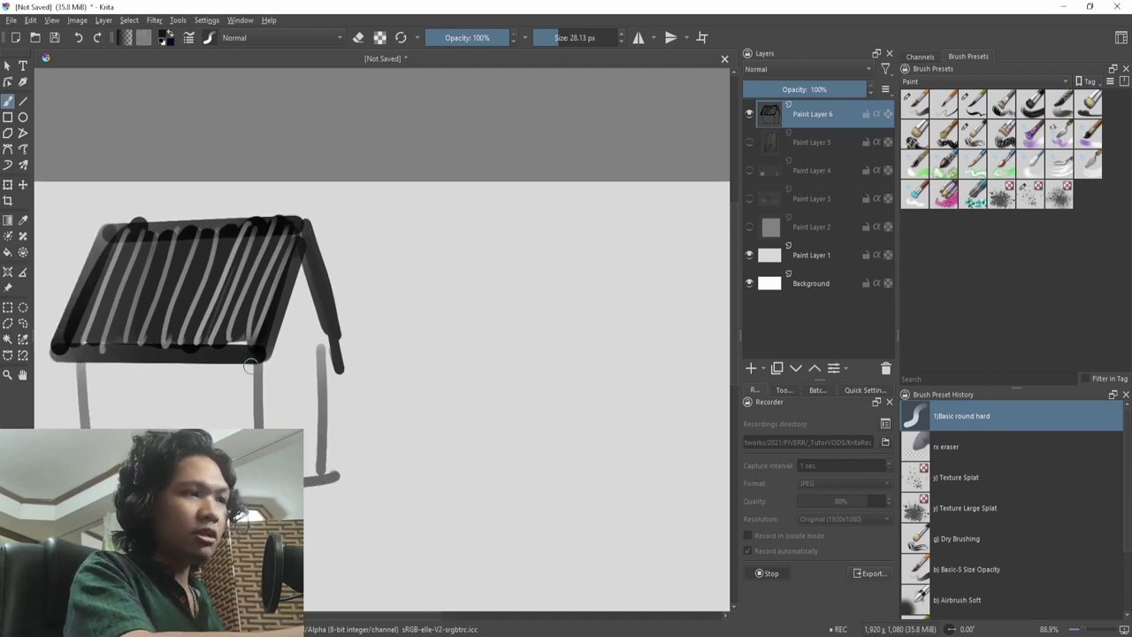
drag(200, 401, 290, 411)
mouse_move(410, 372)
mouse_down()
mouse_move(386, 369)
mouse_move(380, 347)
mouse_move(389, 353)
mouse_up()
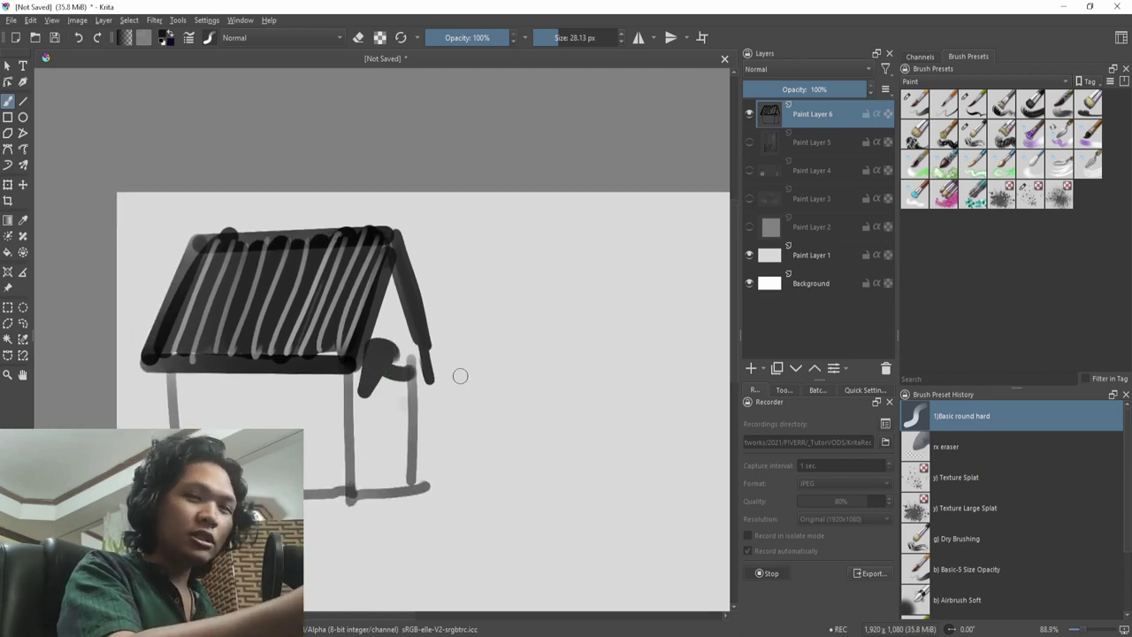
drag(457, 374, 408, 377)
key(ctrl+z)
- Draw a dark parallelogram outline for a second roof beside the house with the Line tool
drag(544, 402, 462, 372)
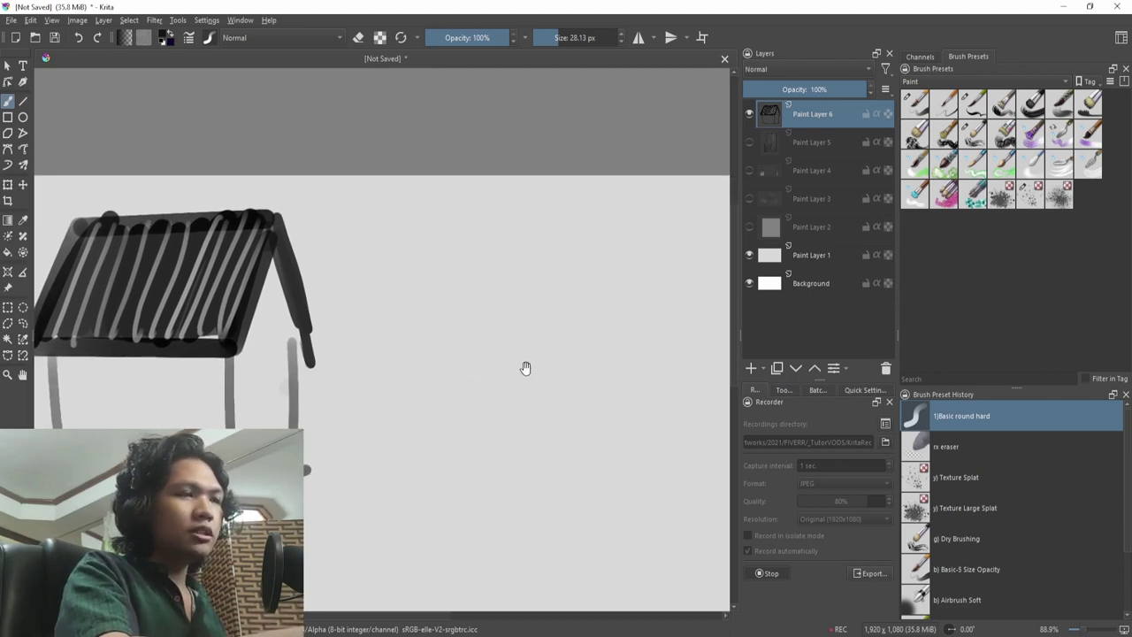
drag(538, 361, 491, 381)
drag(426, 241, 378, 382)
key(ctrl+z)
key(v)
drag(423, 237, 371, 361)
drag(371, 361, 593, 363)
drag(593, 363, 635, 237)
drag(423, 237, 634, 236)
- Fill the second roof's parallelogram with dark gray strokes of the Basic round hard brush and thicken its edges
key(b)
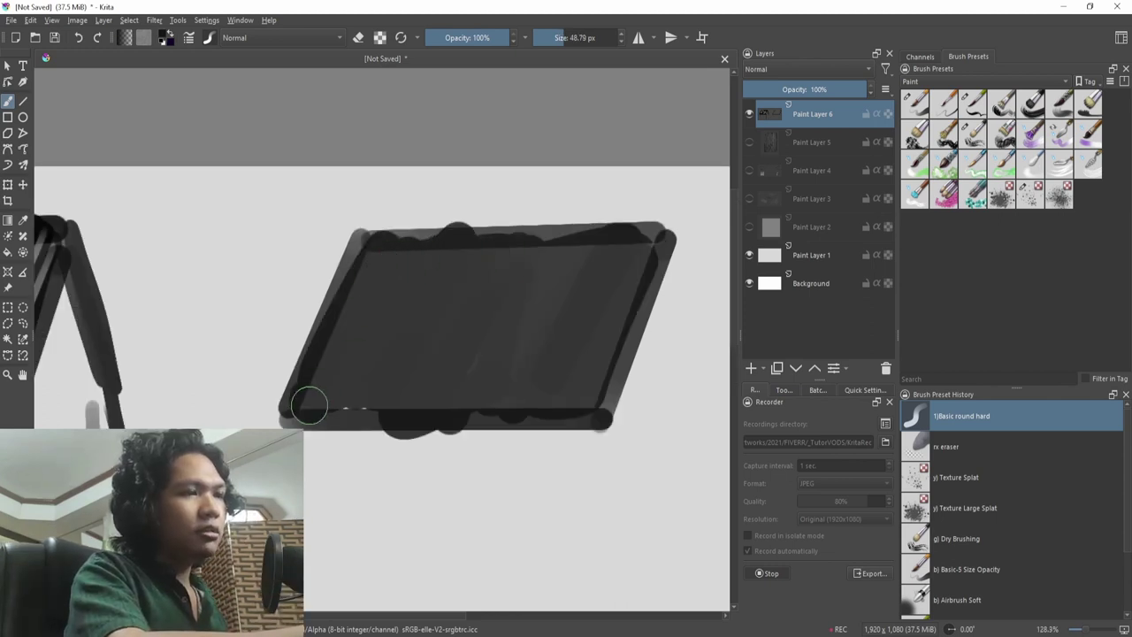
mouse_move(309, 405)
mouse_down()
mouse_move(340, 403)
mouse_move(369, 261)
mouse_move(634, 248)
mouse_move(642, 266)
mouse_move(582, 415)
mouse_move(331, 405)
mouse_up()
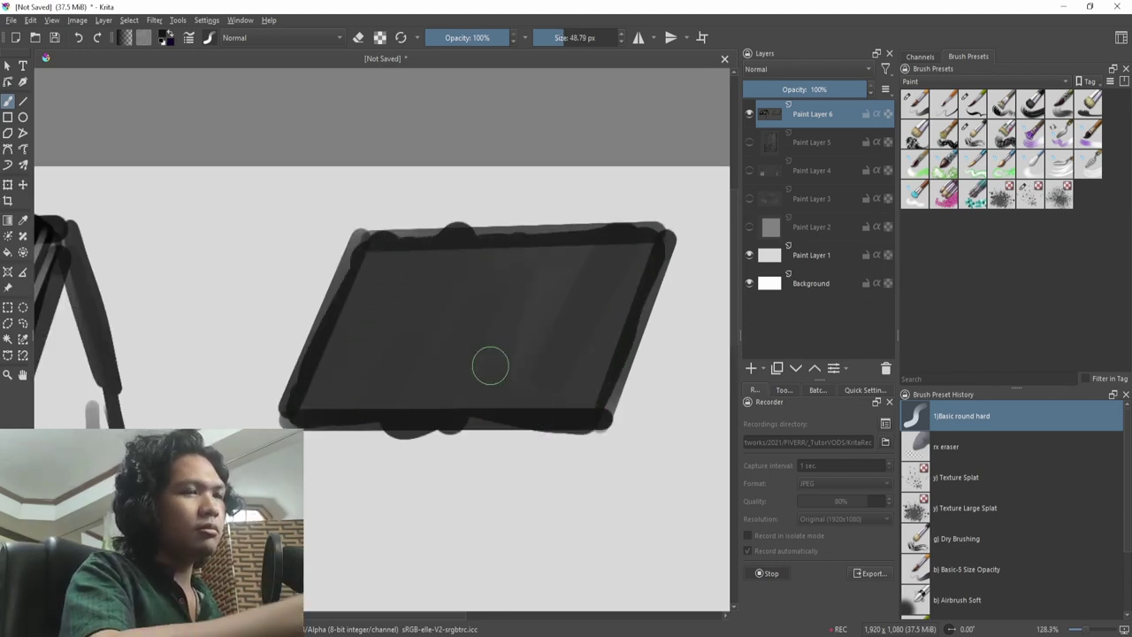
mouse_move(522, 405)
mouse_down()
mouse_move(464, 432)
mouse_move(404, 395)
mouse_move(409, 367)
mouse_up()
key(shift+i)
shift+drag(336, 399, 356, 399)
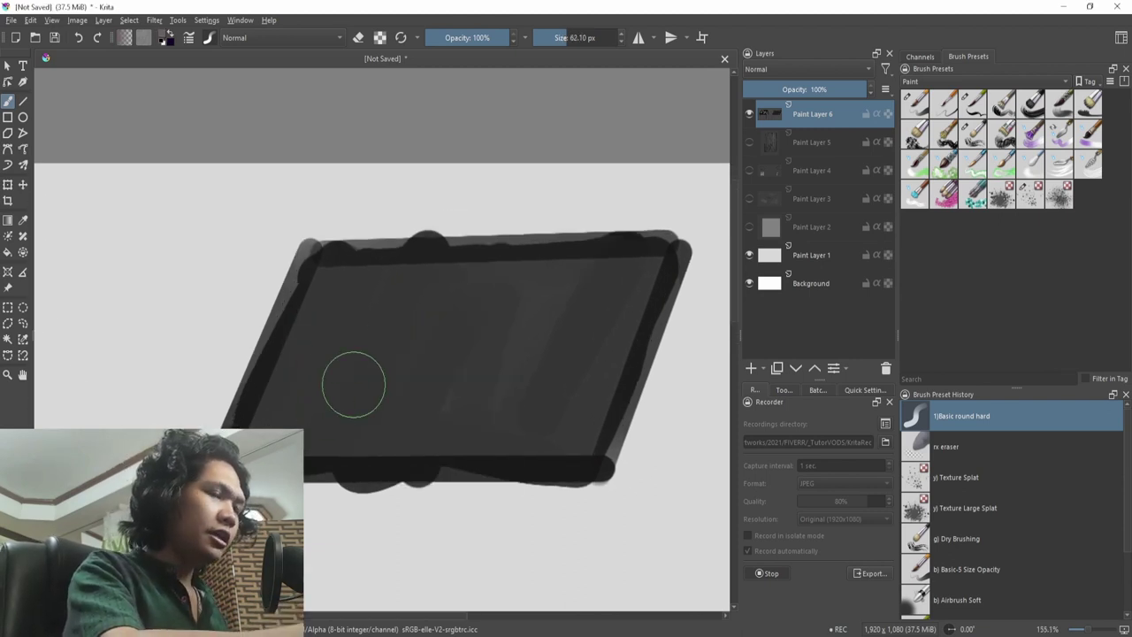
- Brush broad slanted gray strokes across the second roof to vary its dark surface
drag(346, 247, 271, 426)
drag(370, 276, 301, 434)
drag(420, 344, 390, 409)
drag(501, 259, 478, 340)
mouse_move(579, 260)
mouse_down()
mouse_move(505, 445)
mouse_move(482, 389)
mouse_up()
- Dab large semi-transparent light gray patches near the corners and centre of the second roof
key(shift+i)
click(540, 367)
mouse_move(408, 409)
shift+mouse_down()
mouse_move(326, 419)
mouse_move(348, 383)
mouse_move(372, 430)
shift+mouse_up()
key(ctrl+z)
shift+drag(315, 383, 328, 382)
mouse_move(272, 415)
mouse_down()
mouse_move(324, 403)
mouse_move(309, 435)
mouse_up()
mouse_move(326, 418)
mouse_down()
mouse_move(331, 433)
mouse_move(297, 403)
mouse_up()
drag(342, 324, 322, 328)
mouse_move(358, 256)
mouse_down()
mouse_move(382, 290)
mouse_move(438, 276)
mouse_up()
drag(408, 233, 407, 253)
drag(572, 251, 605, 286)
click(540, 411)
- Sample a dark gray from the roof and scribble narrower dark strokes between the light patches
ctrl+click(505, 361)
ctrl+click(646, 347)
shift+drag(656, 337, 591, 337)
mouse_move(556, 275)
mouse_down()
mouse_move(330, 378)
mouse_move(356, 389)
mouse_up()
ctrl+drag(466, 383, 439, 400)
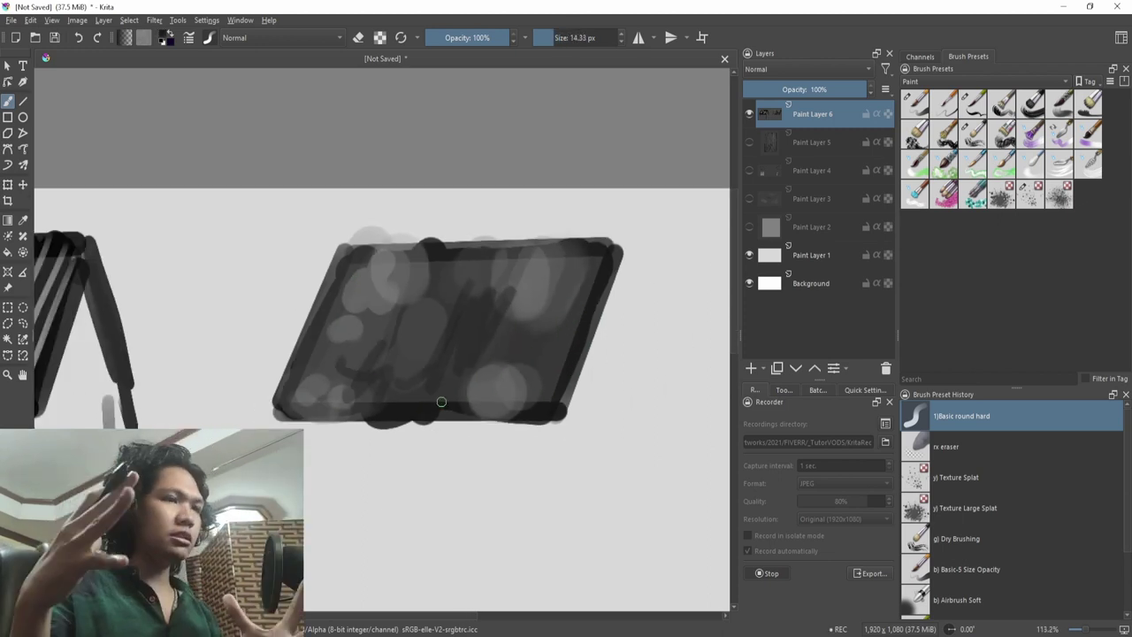
mouse_move(491, 364)
mouse_down()
mouse_move(452, 395)
mouse_move(543, 345)
mouse_up()
key(ctrl+z)
drag(504, 266, 523, 253)
key(ctrl+z)
mouse_move(377, 253)
mouse_down()
mouse_move(357, 331)
mouse_move(427, 252)
mouse_up()
key(ctrl+z)
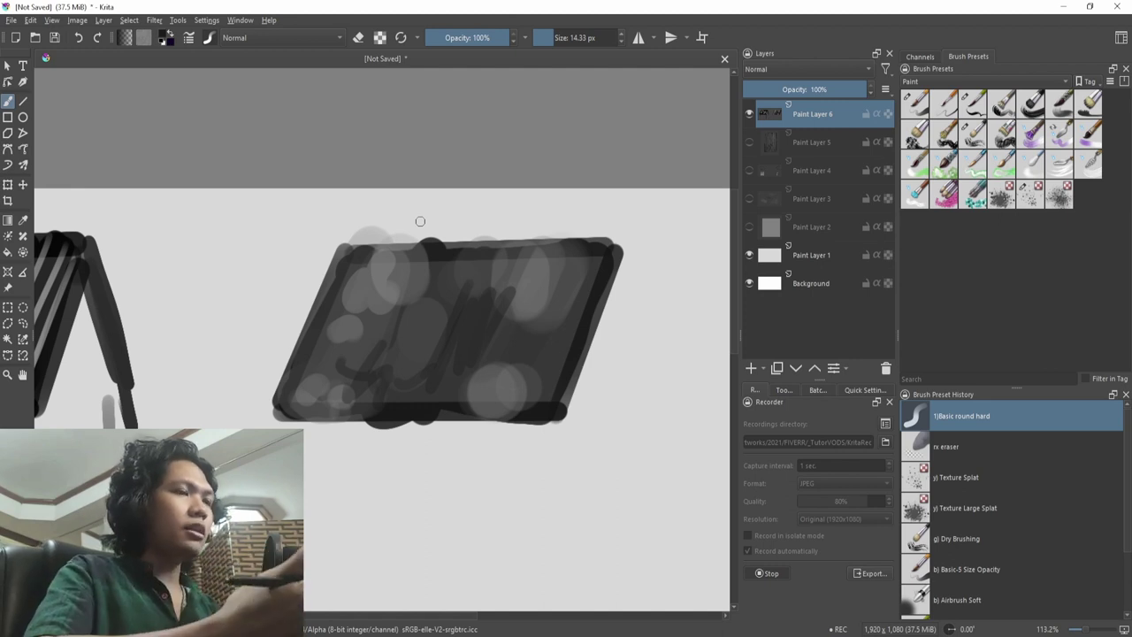
drag(523, 404, 543, 432)
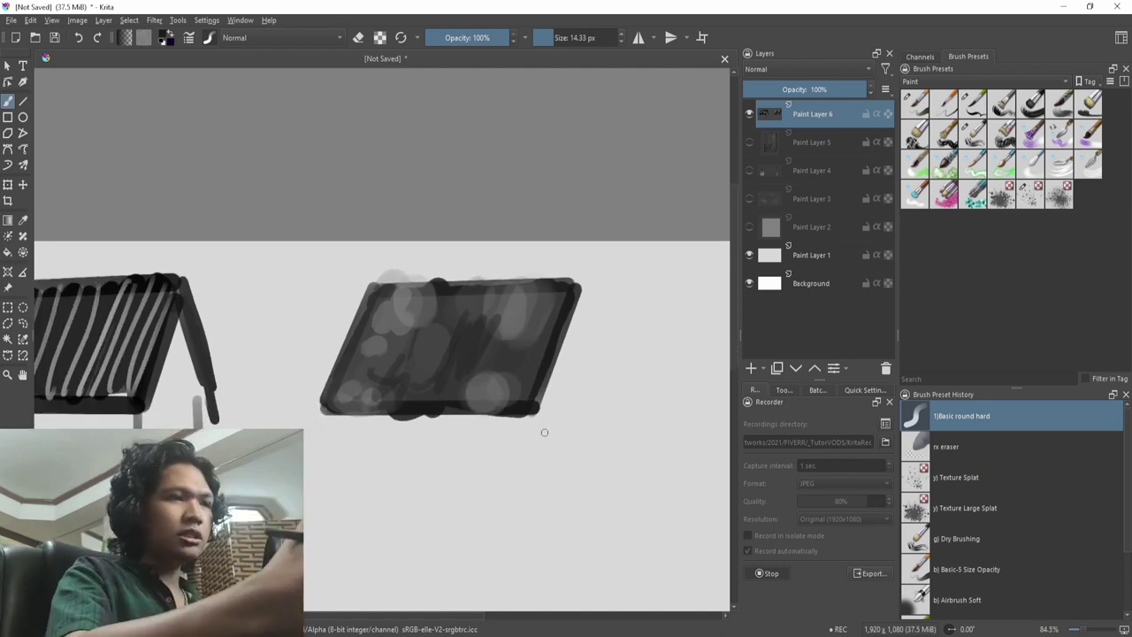
scroll(540, 429, up, 3)
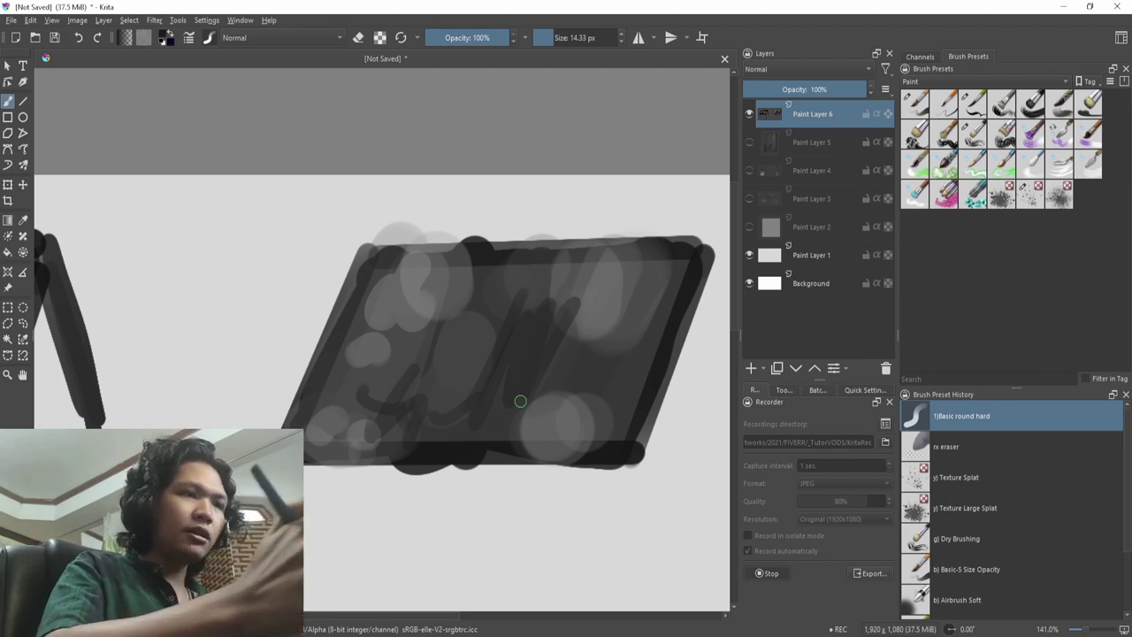
scroll(531, 405, up, 1)
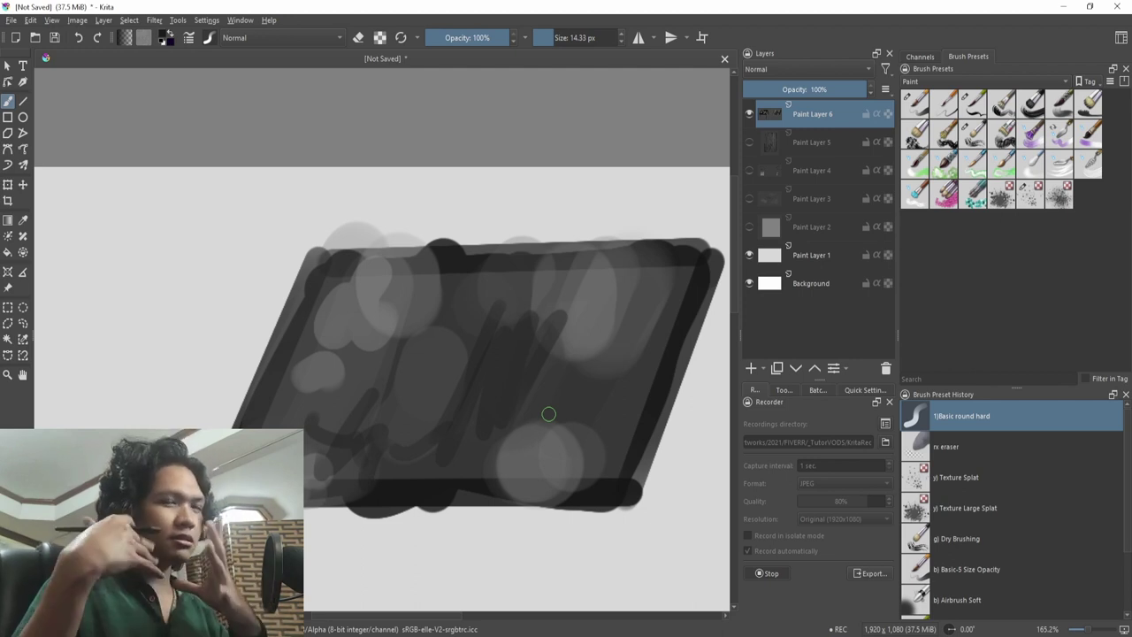
scroll(548, 412, up, 2)
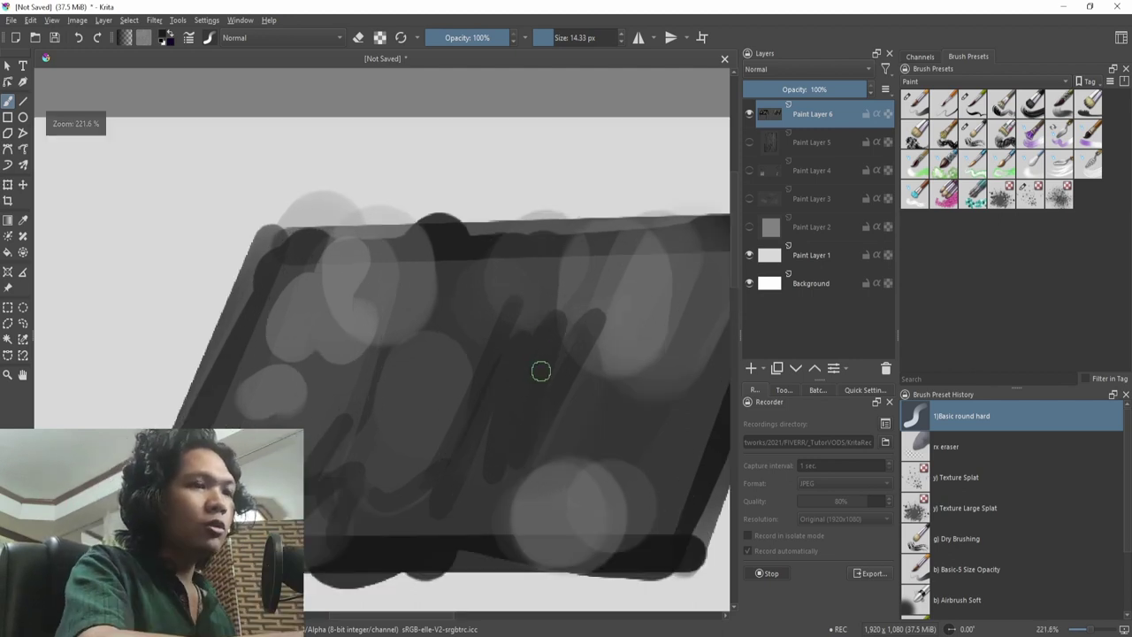
- Paint medium-width dark slanted streaks through the middle and right part of the second roof
mouse_move(539, 372)
mouse_down()
mouse_move(584, 355)
mouse_move(572, 348)
mouse_move(558, 372)
mouse_up()
drag(644, 466, 567, 427)
mouse_move(511, 407)
mouse_down()
mouse_move(564, 419)
mouse_move(520, 430)
mouse_move(539, 449)
mouse_move(492, 422)
mouse_up()
key(ctrl+z)
key(ctrl+z)
mouse_move(596, 316)
mouse_down()
mouse_move(537, 427)
mouse_move(552, 452)
mouse_up()
mouse_move(591, 232)
mouse_down()
mouse_move(536, 369)
mouse_move(493, 408)
mouse_move(521, 432)
mouse_up()
drag(409, 408, 396, 459)
drag(419, 367, 381, 457)
- Extend the slanted streaks over the light patches along the second roof's upper and left areas
drag(421, 244, 389, 300)
drag(281, 237, 256, 313)
drag(254, 263, 220, 348)
drag(320, 372, 300, 426)
drag(368, 234, 349, 288)
drag(386, 248, 366, 294)
ctrl+drag(480, 368, 487, 339)
drag(486, 421, 566, 390)
scroll(455, 480, down, 3)
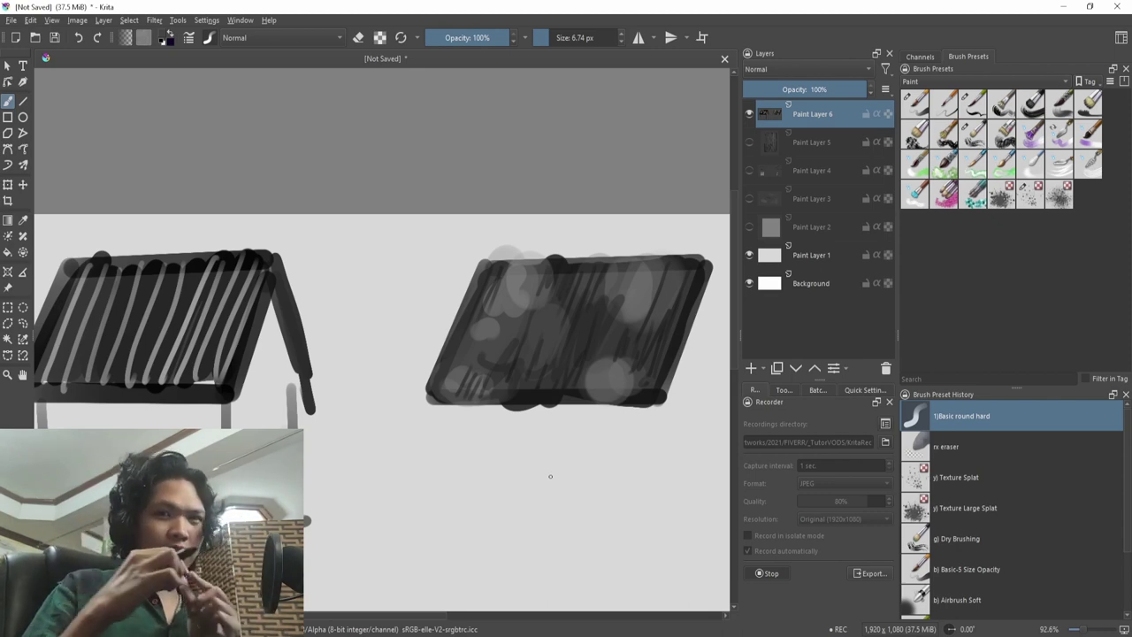
drag(440, 458, 434, 425)
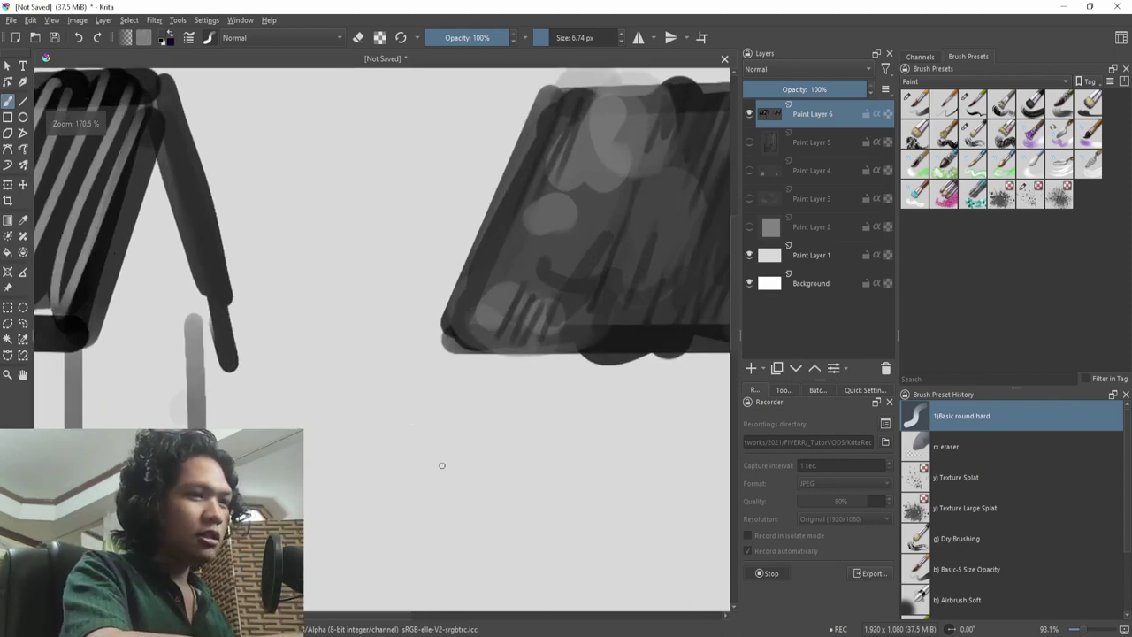
- Sample a roof tone and add dark slanted strokes over the light patch at the second roof's lower edge
mouse_move(438, 449)
mouse_down()
mouse_move(701, 460)
mouse_move(469, 428)
mouse_move(509, 397)
mouse_move(512, 433)
mouse_move(555, 377)
mouse_move(535, 402)
mouse_up()
key(ctrl+z)
key(shift+i)
click(489, 419)
key(shift+i)
click(477, 418)
mouse_move(467, 429)
mouse_down()
mouse_move(513, 372)
mouse_move(470, 402)
mouse_up()
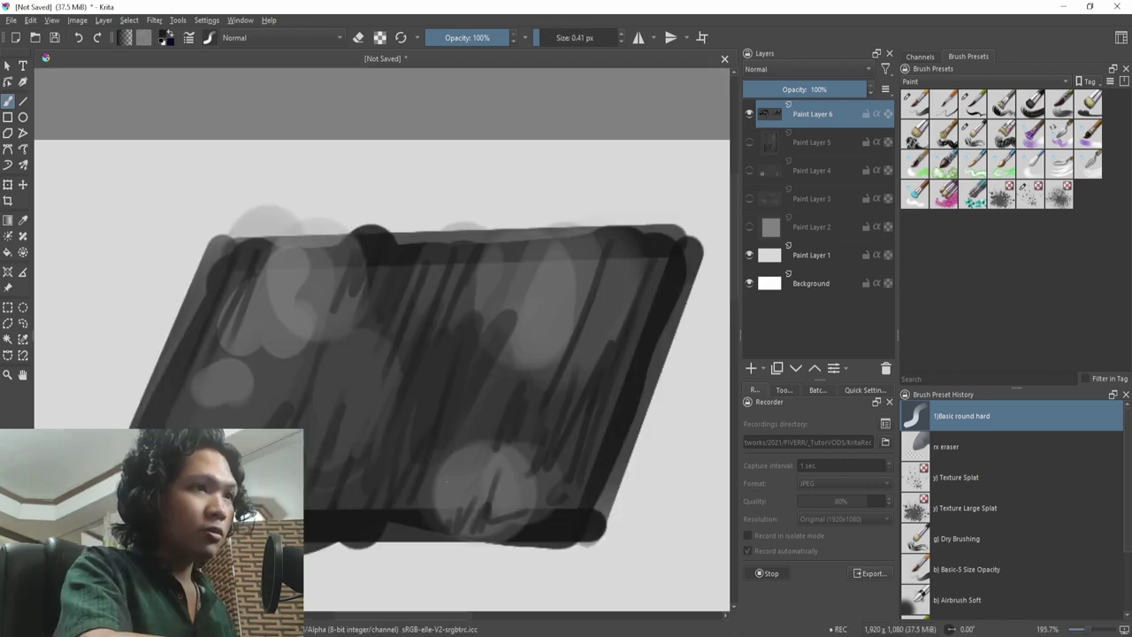
drag(460, 467, 473, 465)
key(ctrl+z)
- Hatch thin dark slanted lines over both sides of the second roof with a brush of about 1.4 px
mouse_move(501, 413)
mouse_down()
mouse_move(453, 477)
mouse_move(520, 382)
mouse_up()
drag(520, 382, 525, 394)
drag(570, 295, 559, 331)
mouse_move(622, 250)
mouse_down()
mouse_move(561, 336)
mouse_move(636, 242)
mouse_up()
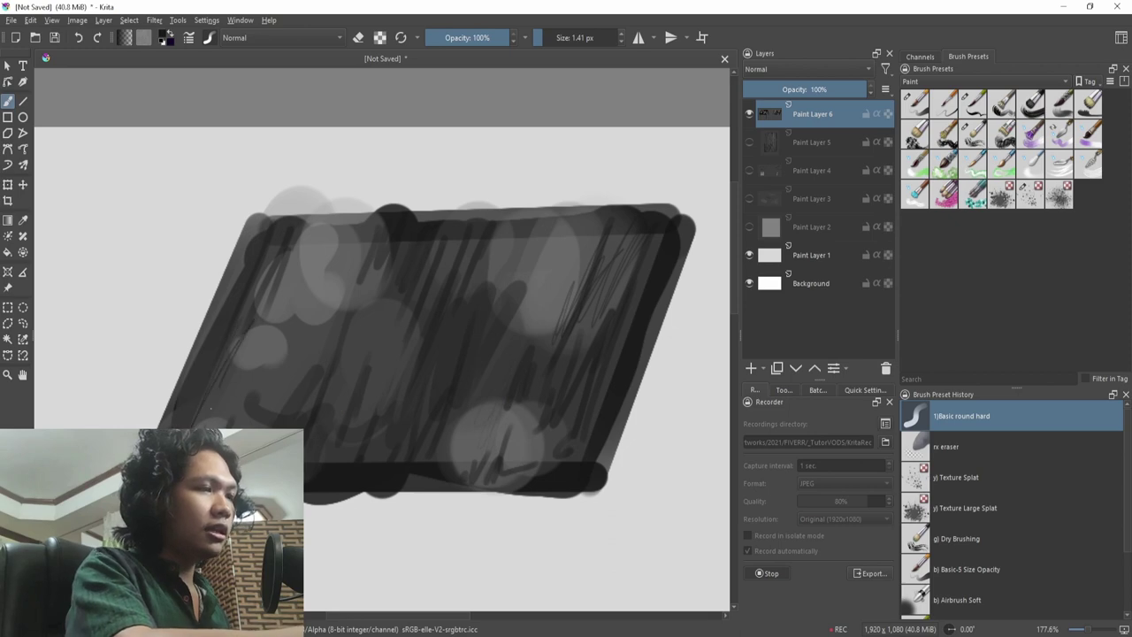
drag(375, 264, 350, 309)
drag(385, 265, 359, 309)
drag(401, 349, 382, 368)
mouse_move(376, 385)
mouse_down()
mouse_move(360, 435)
mouse_move(419, 412)
mouse_up()
- Sample a lighter gray and scribble thin light slanted lines over the second roof's patches and lower edge
ctrl+click(546, 415)
drag(545, 416, 473, 447)
mouse_move(473, 447)
mouse_down()
mouse_move(472, 477)
mouse_move(478, 447)
mouse_up()
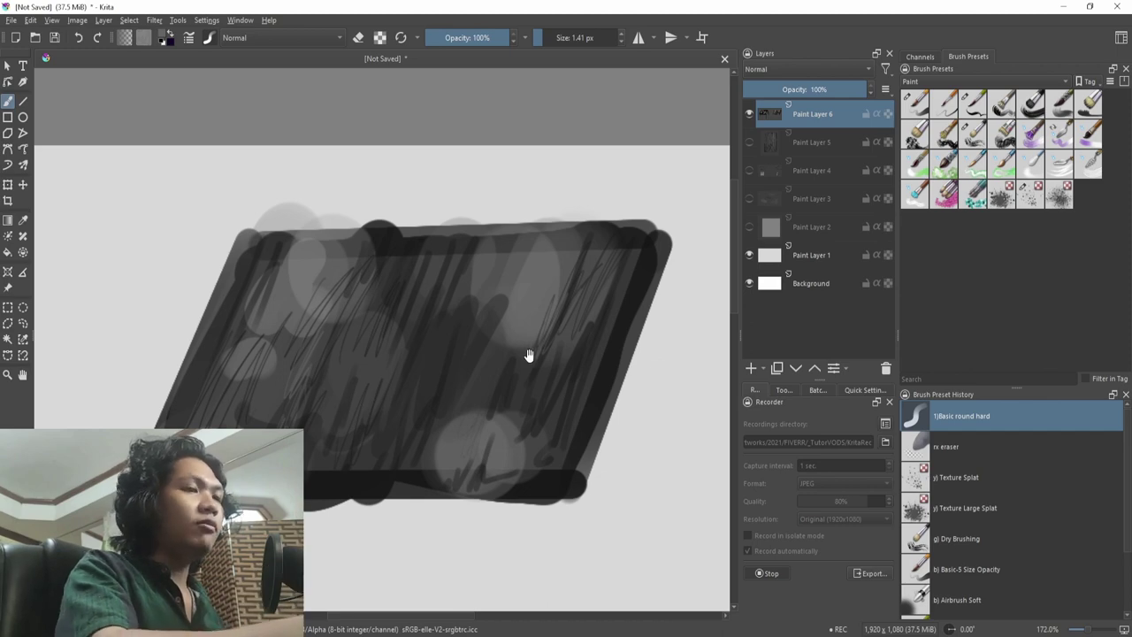
drag(529, 356, 485, 428)
drag(485, 428, 485, 403)
drag(384, 499, 460, 433)
drag(459, 433, 460, 419)
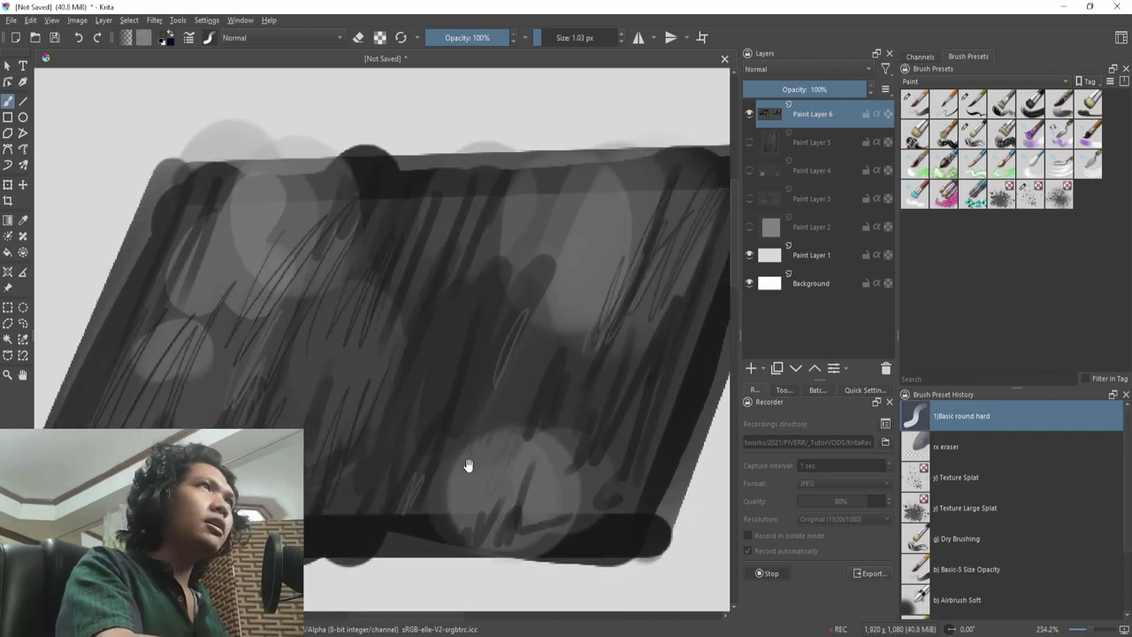
drag(501, 479, 472, 454)
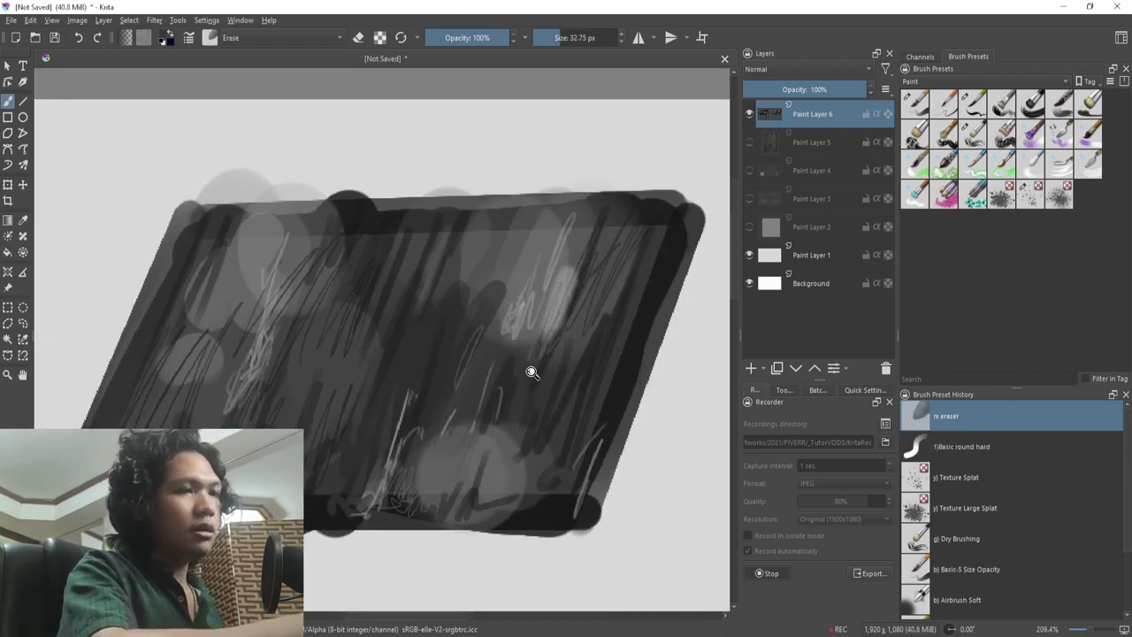
- Paint broader strokes of sampled roof grays over the second roof's upper area with the Basic round hard brush
key(slash)
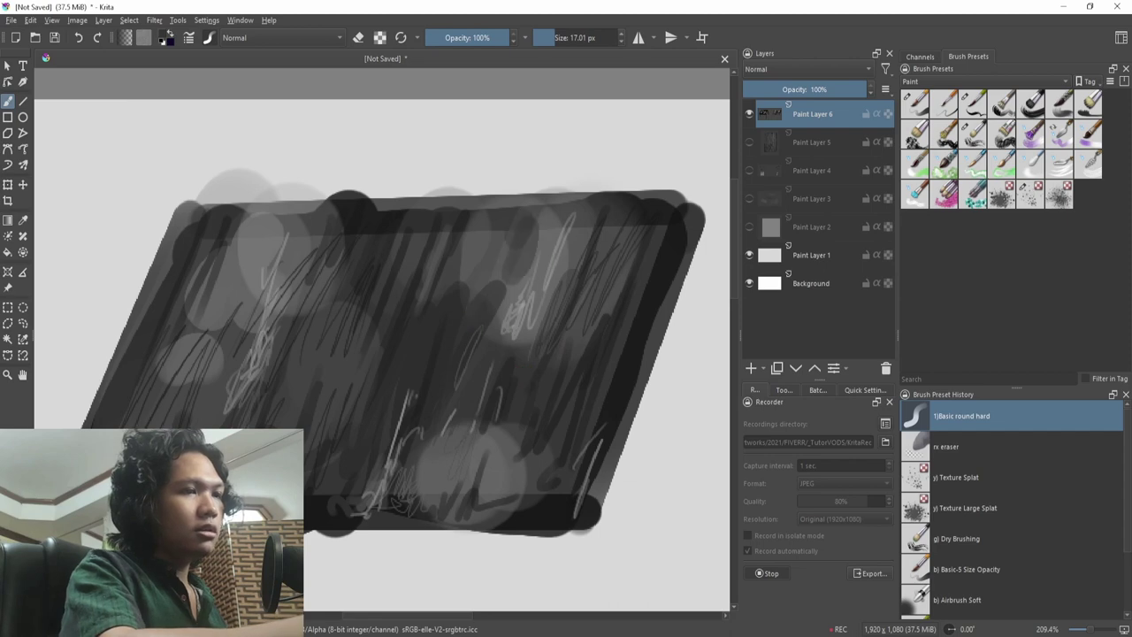
ctrl+click(481, 265)
mouse_move(460, 296)
mouse_down()
mouse_move(420, 359)
mouse_move(485, 338)
mouse_move(510, 349)
mouse_up()
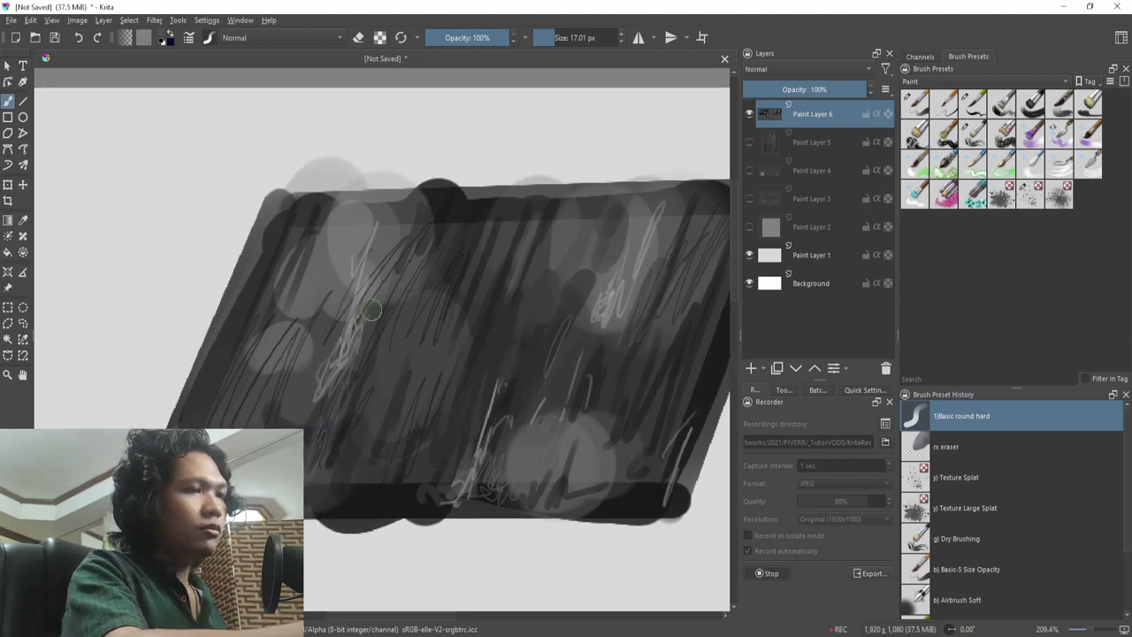
ctrl+click(415, 220)
drag(413, 221, 395, 221)
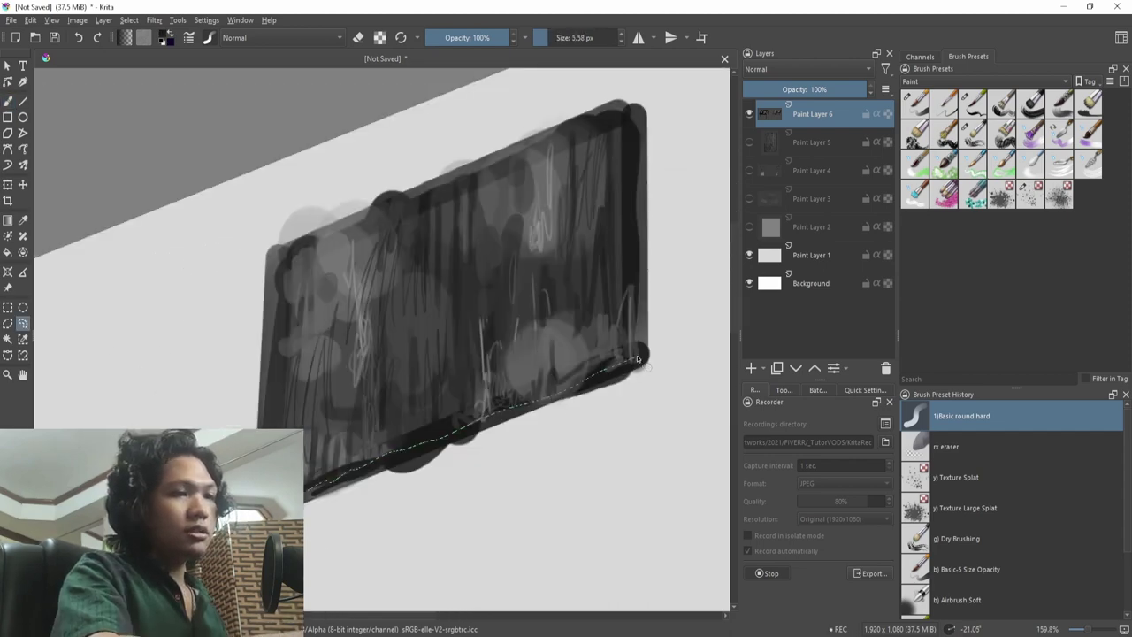
- Trim the second roof's uneven lower and upper edges by deleting freehand-selected strips along them, and deselect
drag(570, 395, 380, 521)
key(Delete)
key(ctrl+shift+a)
drag(521, 433, 503, 468)
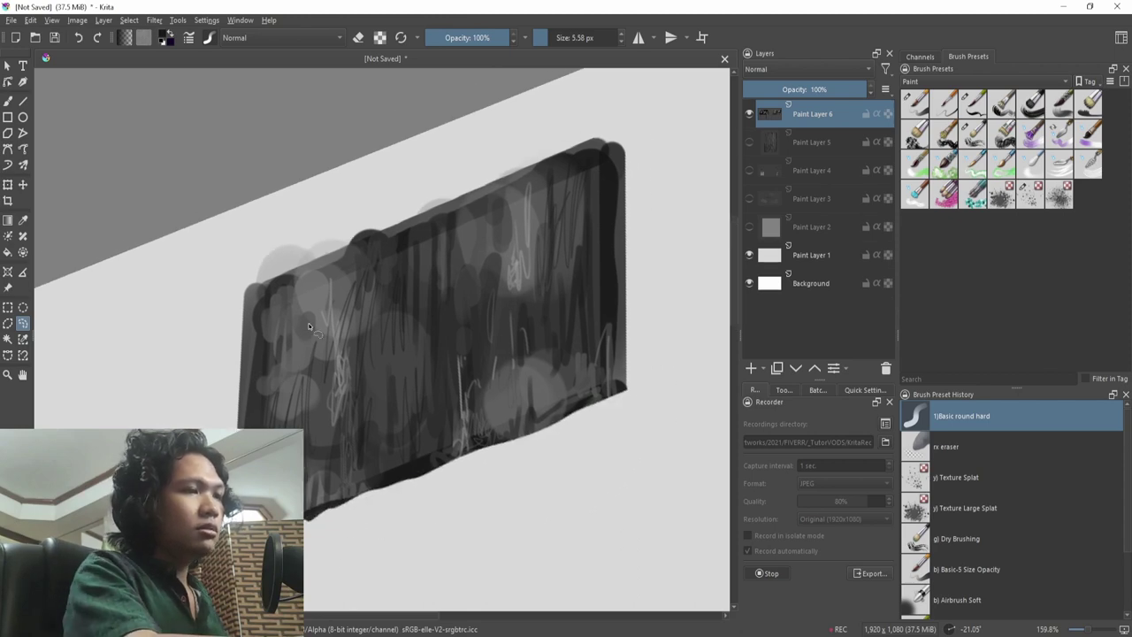
drag(643, 120, 221, 287)
key(Delete)
key(ctrl+shift+a)
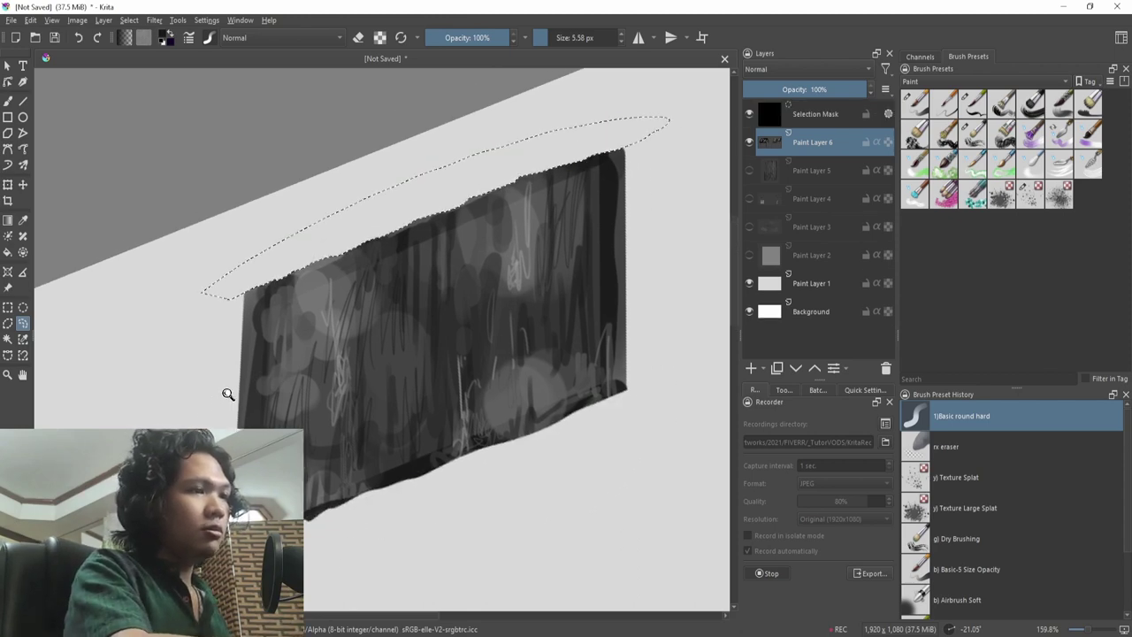
- Reset the canvas rotation and blend more slanted gray streaks across the trimmed roof with the Basic round hard brush
key(5)
mouse_move(415, 320)
mouse_down()
mouse_move(476, 450)
mouse_move(487, 445)
mouse_move(449, 424)
mouse_move(406, 478)
mouse_move(413, 422)
mouse_up()
drag(394, 485, 413, 455)
key(e)
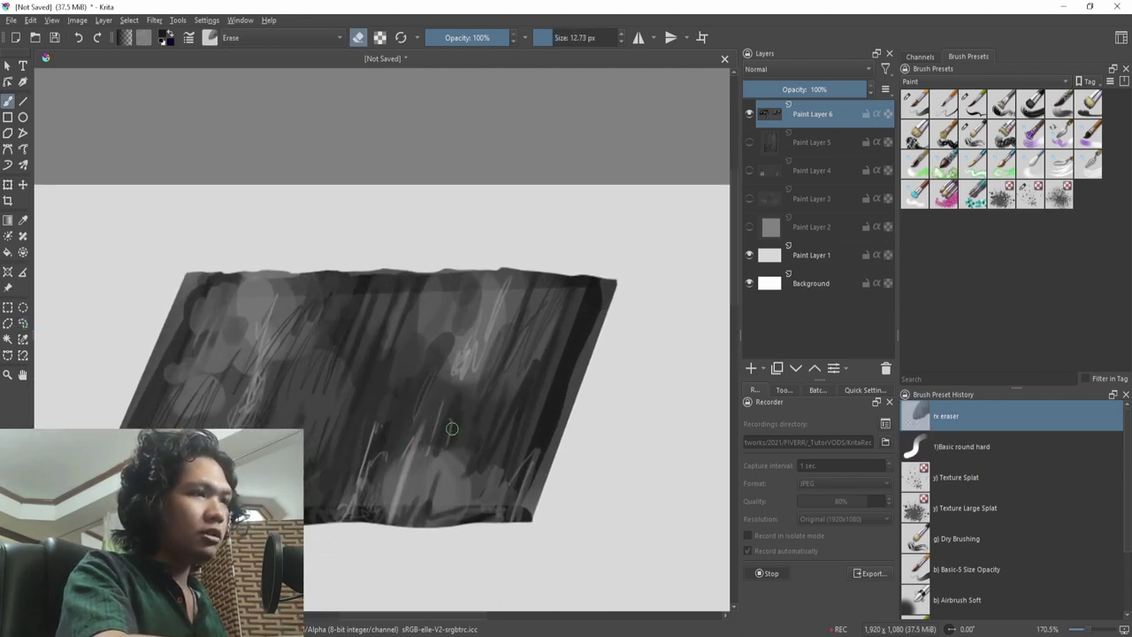
key(/)
key(ctrl+z)
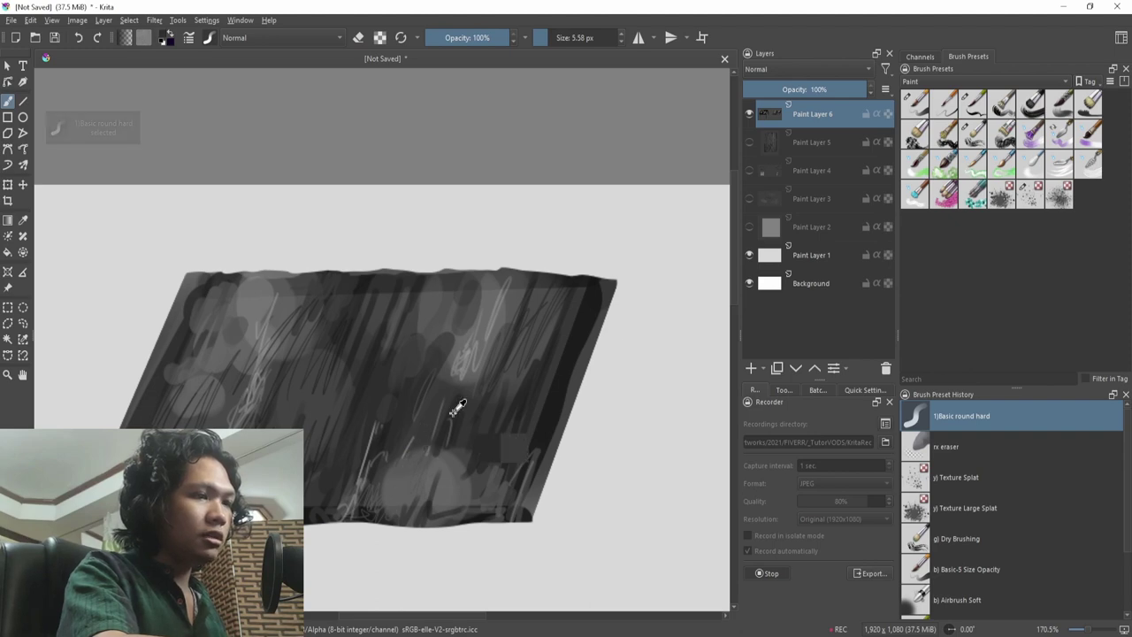
drag(510, 450, 500, 451)
drag(385, 339, 421, 419)
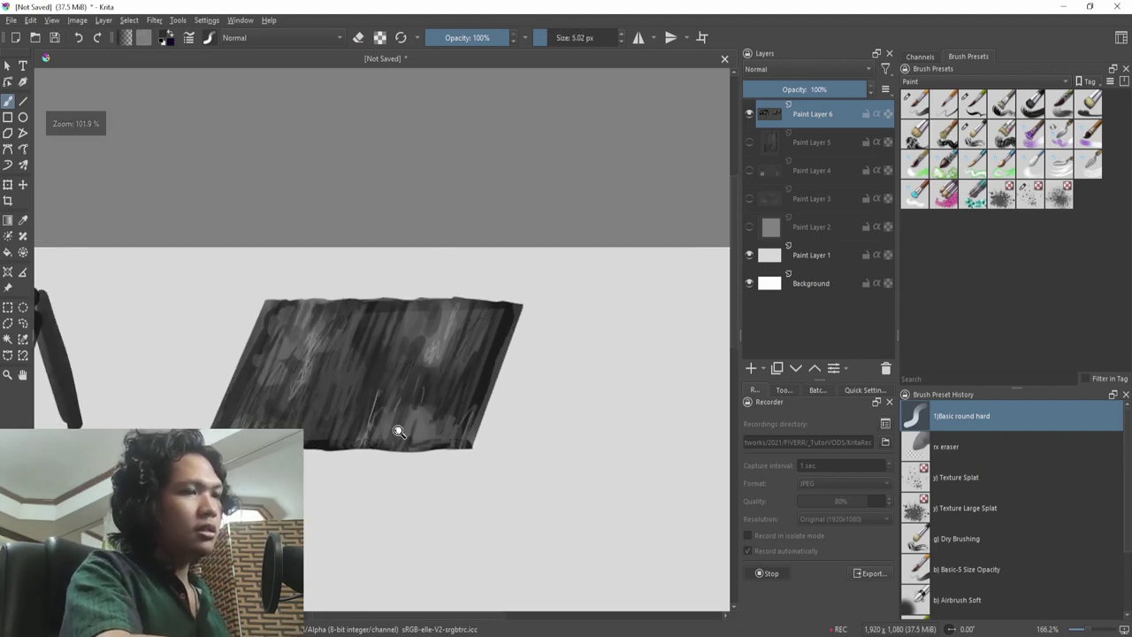
drag(508, 438, 522, 486)
mouse_move(521, 481)
mouse_down()
mouse_move(483, 452)
mouse_move(486, 358)
mouse_up()
drag(347, 456, 490, 490)
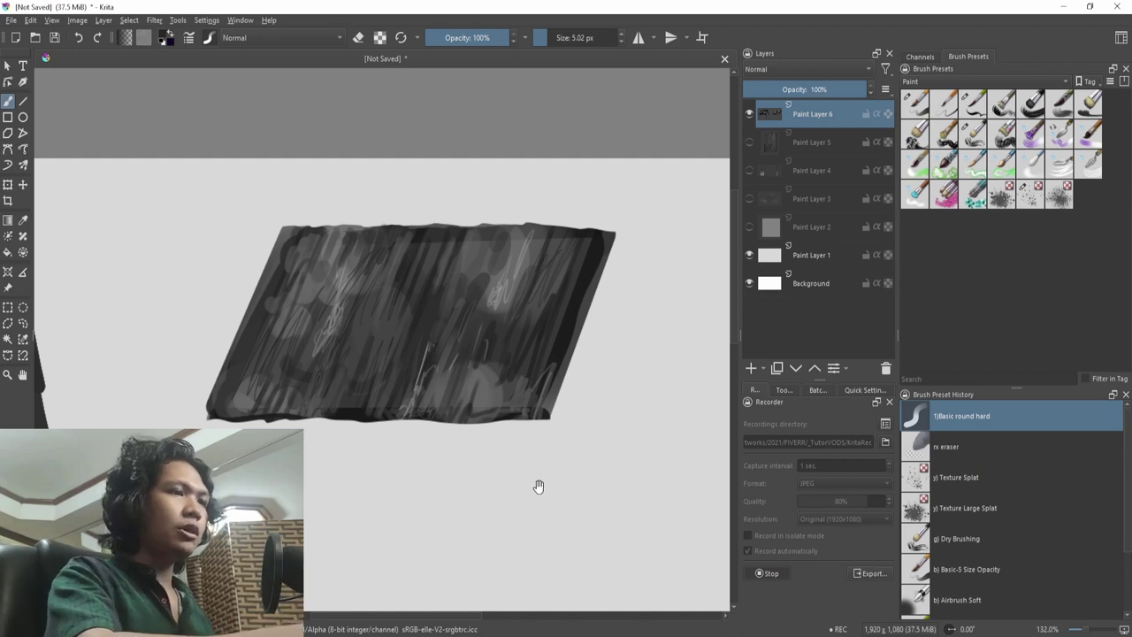
- Paint a dark slanted parallelogram beneath the second roof with the g) Dry Bristles brush
click(916, 135)
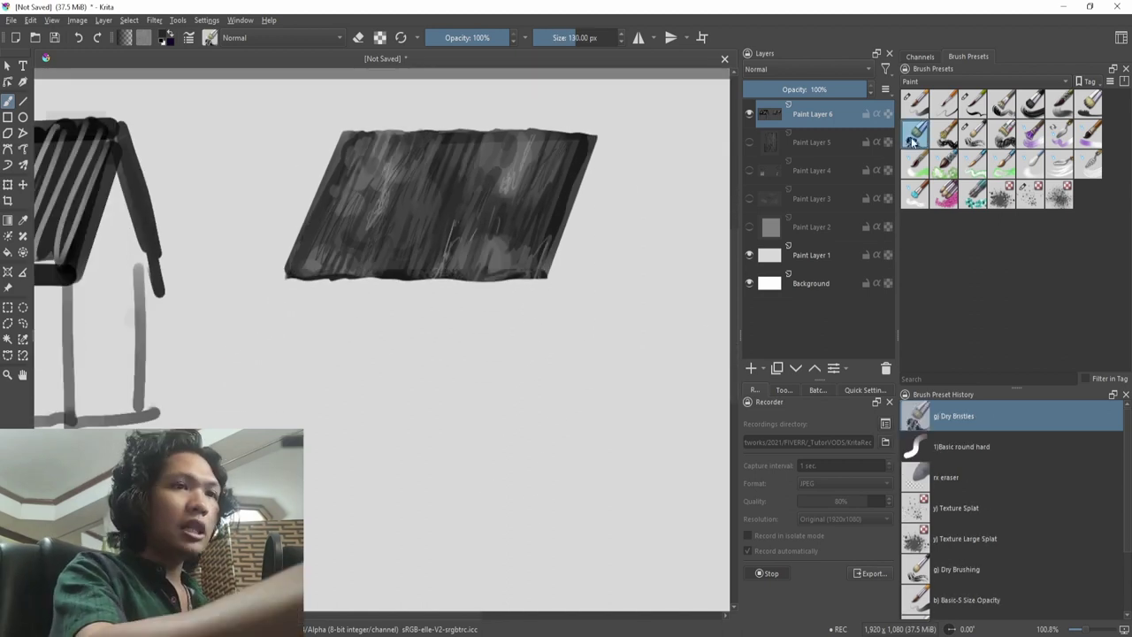
drag(484, 432, 494, 402)
mouse_move(344, 352)
mouse_down()
mouse_move(328, 399)
mouse_move(311, 376)
mouse_up()
key(ctrl+z)
mouse_move(313, 369)
mouse_down()
mouse_move(303, 420)
mouse_move(361, 368)
mouse_move(538, 350)
mouse_move(442, 378)
mouse_move(317, 363)
mouse_move(384, 366)
mouse_move(412, 406)
mouse_move(412, 470)
mouse_move(530, 374)
mouse_move(549, 403)
mouse_up()
key(ctrl+z)
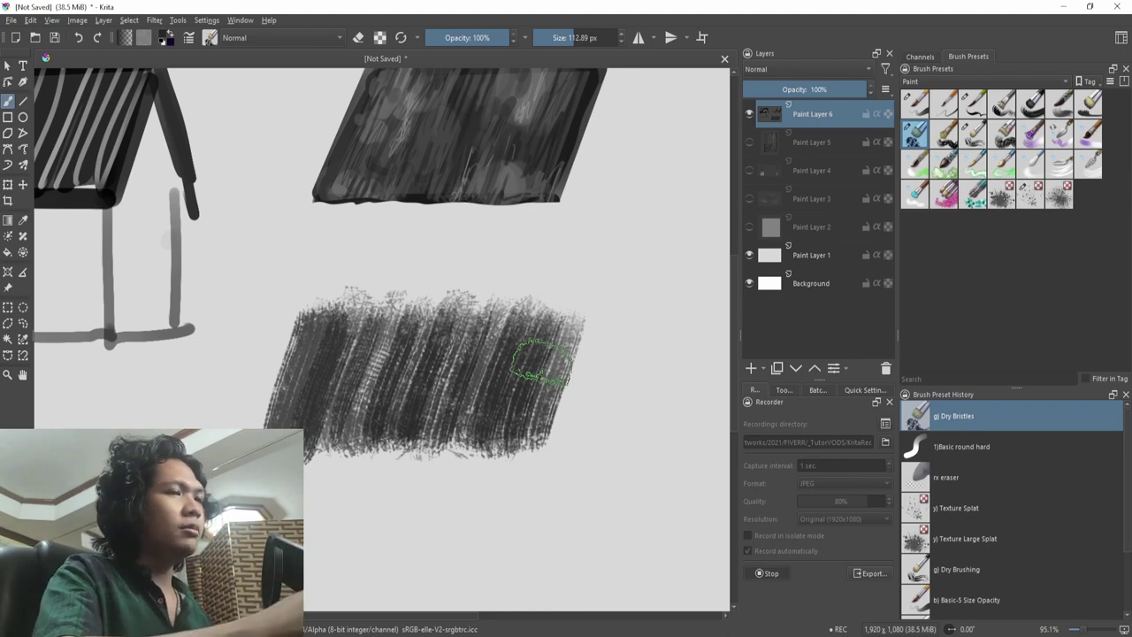
mouse_move(519, 477)
mouse_down()
mouse_move(530, 545)
mouse_move(583, 496)
mouse_move(583, 472)
mouse_move(540, 482)
mouse_up()
scroll(522, 416, up, 2)
- Layer dark texture over the bristle-painted roof with the g) Dry Textured Creases brush
key(/)
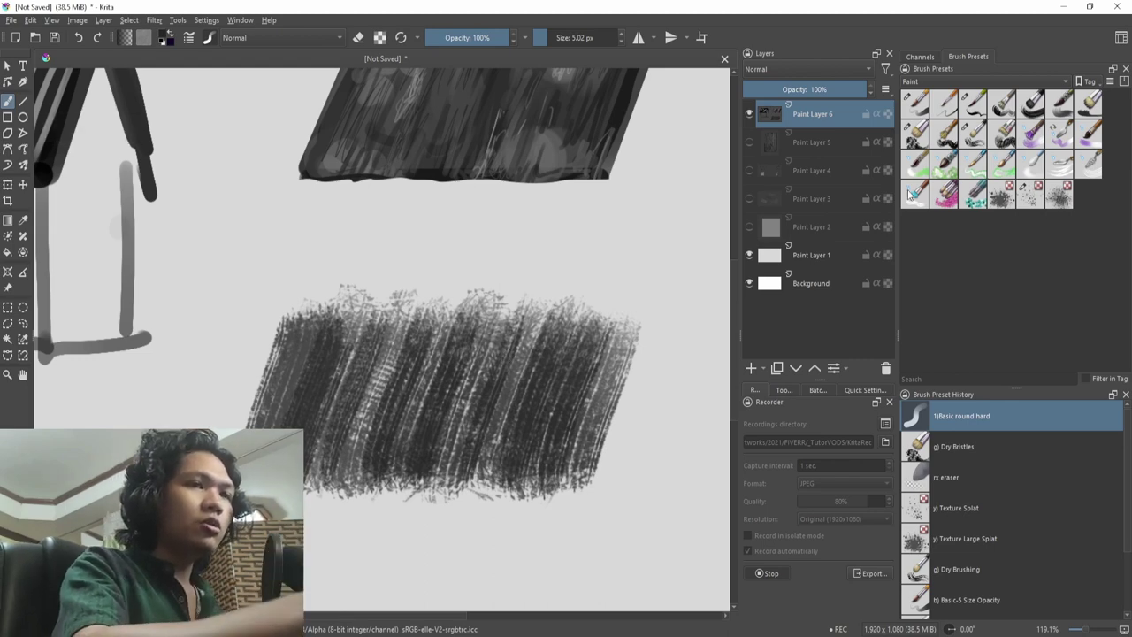
click(1001, 133)
mouse_move(356, 380)
mouse_down()
mouse_move(383, 358)
mouse_move(416, 380)
mouse_move(361, 434)
mouse_up()
drag(433, 327, 411, 408)
drag(376, 336, 341, 416)
drag(460, 345, 450, 420)
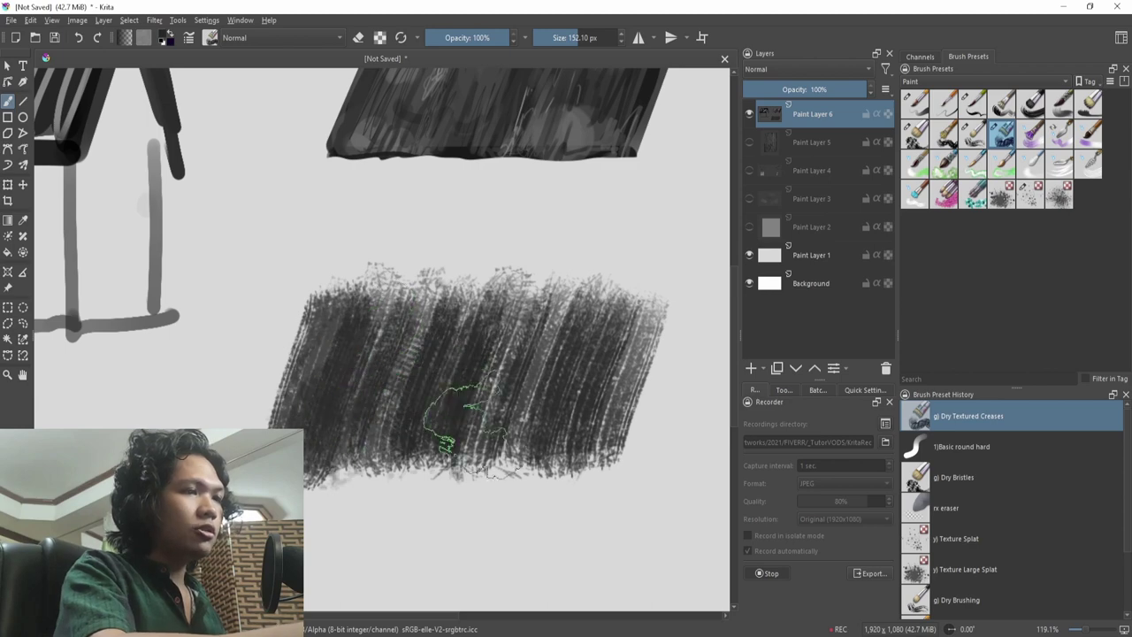
- Sample another gray and work it into the middle and right of the bristle-painted roof with Dry Textured Creases
ctrl+click(630, 255)
mouse_move(565, 341)
mouse_down()
mouse_move(462, 405)
mouse_move(430, 358)
mouse_up()
drag(530, 375, 555, 329)
drag(603, 436, 412, 445)
mouse_move(579, 393)
mouse_down()
mouse_move(609, 486)
mouse_move(632, 353)
mouse_move(628, 236)
mouse_up()
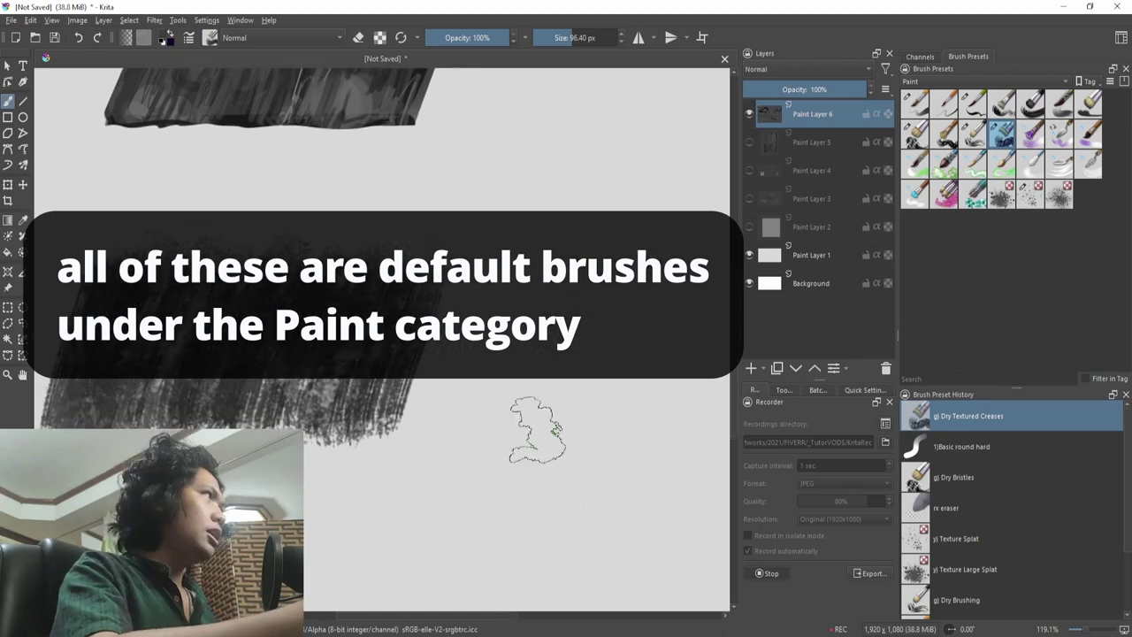
mouse_move(585, 368)
shift+mouse_down()
mouse_move(619, 371)
mouse_move(512, 407)
mouse_move(638, 411)
shift+mouse_up()
key(ctrl+z)
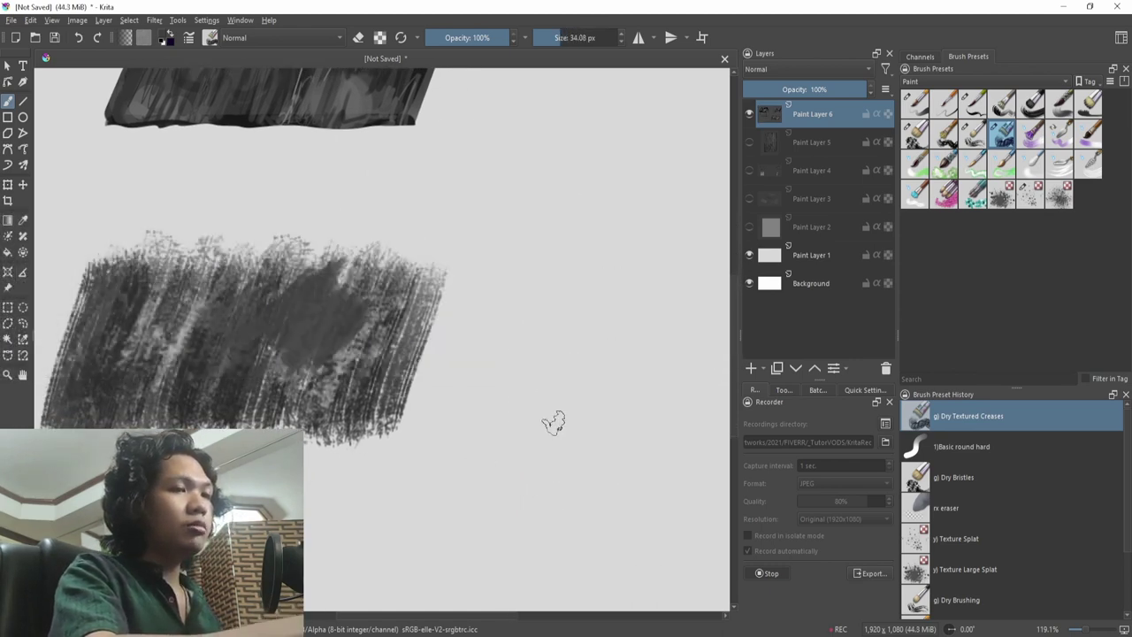
mouse_move(555, 421)
shift+mouse_down()
mouse_move(599, 345)
mouse_move(562, 491)
shift+mouse_up()
key(ctrl+z)
key(ctrl+z)
mouse_move(536, 398)
mouse_down()
mouse_move(548, 504)
mouse_move(605, 429)
mouse_move(632, 464)
mouse_up()
key(ctrl+z)
- Add lighter gray patches to the left and lower middle of the bristle-painted roof and strokes beside it
mouse_move(623, 426)
mouse_down()
mouse_move(535, 475)
mouse_move(495, 371)
mouse_move(486, 384)
mouse_up()
key(slash)
drag(531, 463, 552, 340)
mouse_move(507, 338)
mouse_down()
mouse_move(501, 371)
mouse_move(508, 339)
mouse_up()
drag(499, 460, 565, 349)
mouse_move(344, 443)
mouse_down()
mouse_move(354, 490)
mouse_move(342, 471)
mouse_up()
mouse_move(409, 493)
mouse_down()
mouse_move(409, 427)
mouse_move(432, 472)
mouse_up()
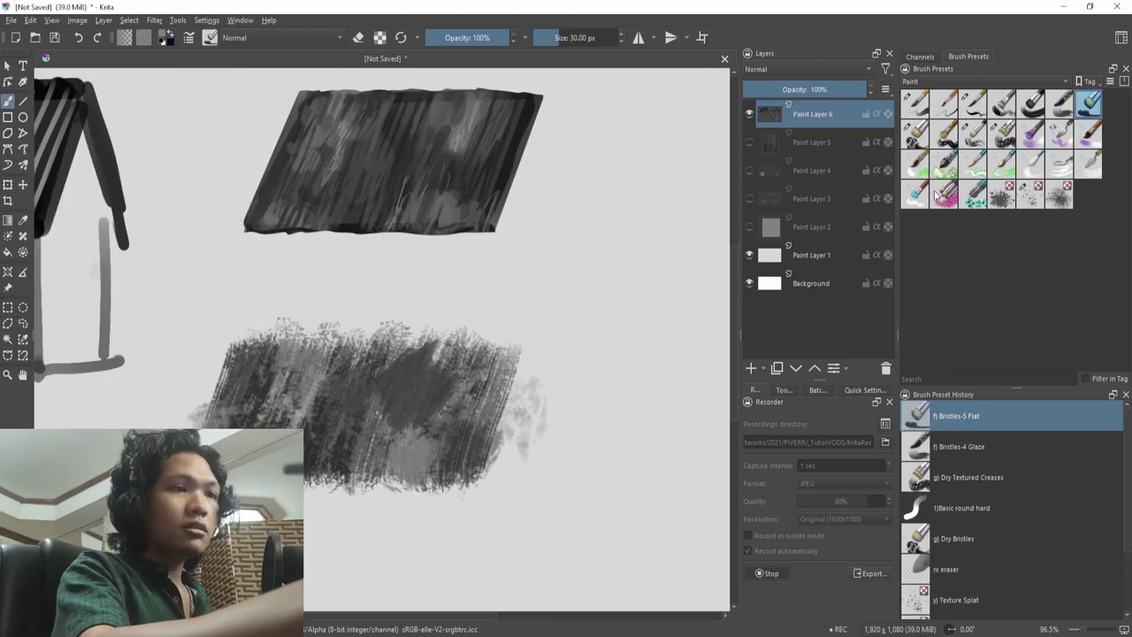
- Erase the ragged edges of the bristle-painted roof and enclose it in a parallelogram selection
drag(530, 380, 568, 379)
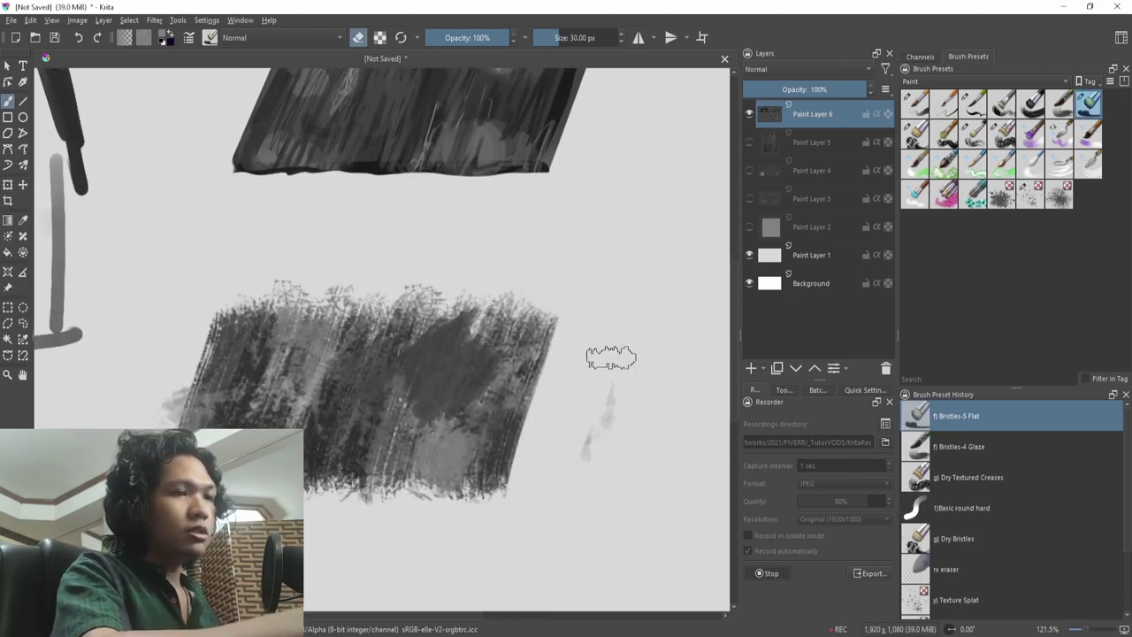
mouse_move(586, 416)
mouse_down()
mouse_move(575, 277)
mouse_move(455, 397)
mouse_move(467, 404)
mouse_up()
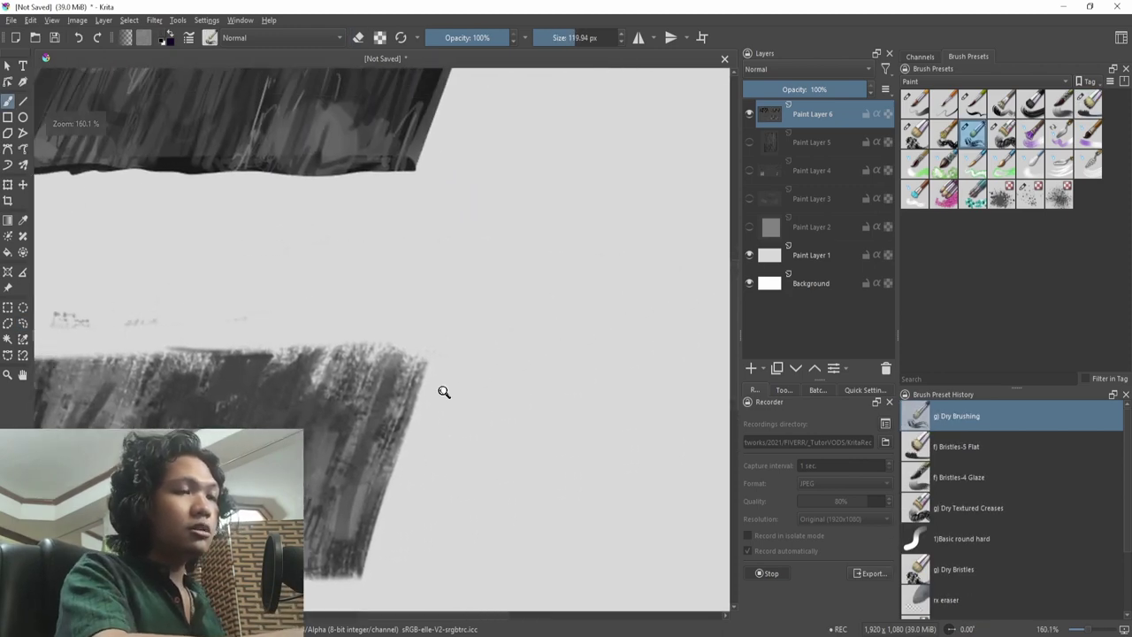
scroll(429, 439, down, 3)
key(v)
drag(555, 288, 484, 493)
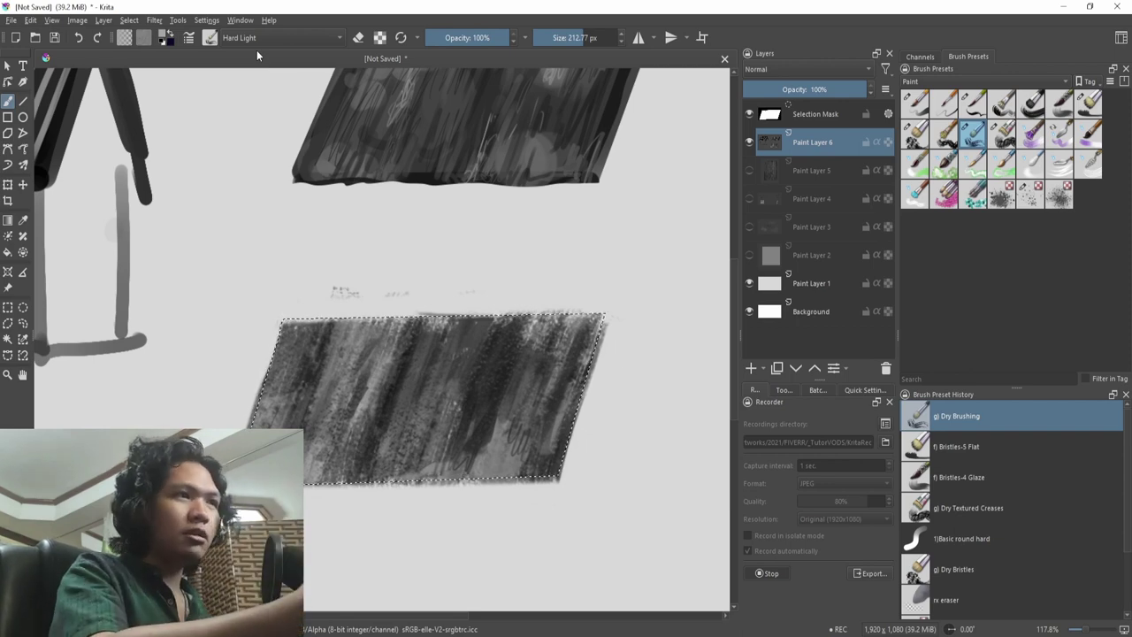
- Brush broad light slanted streaks inside the selected roof with the g) Dry Brushing brush in Hard Light mode
mouse_move(457, 465)
mouse_down()
mouse_move(386, 490)
mouse_move(449, 497)
mouse_up()
drag(449, 497, 500, 392)
mouse_move(456, 497)
mouse_down()
mouse_move(491, 256)
mouse_move(478, 380)
mouse_move(483, 348)
mouse_move(442, 381)
mouse_up()
drag(701, 287, 523, 329)
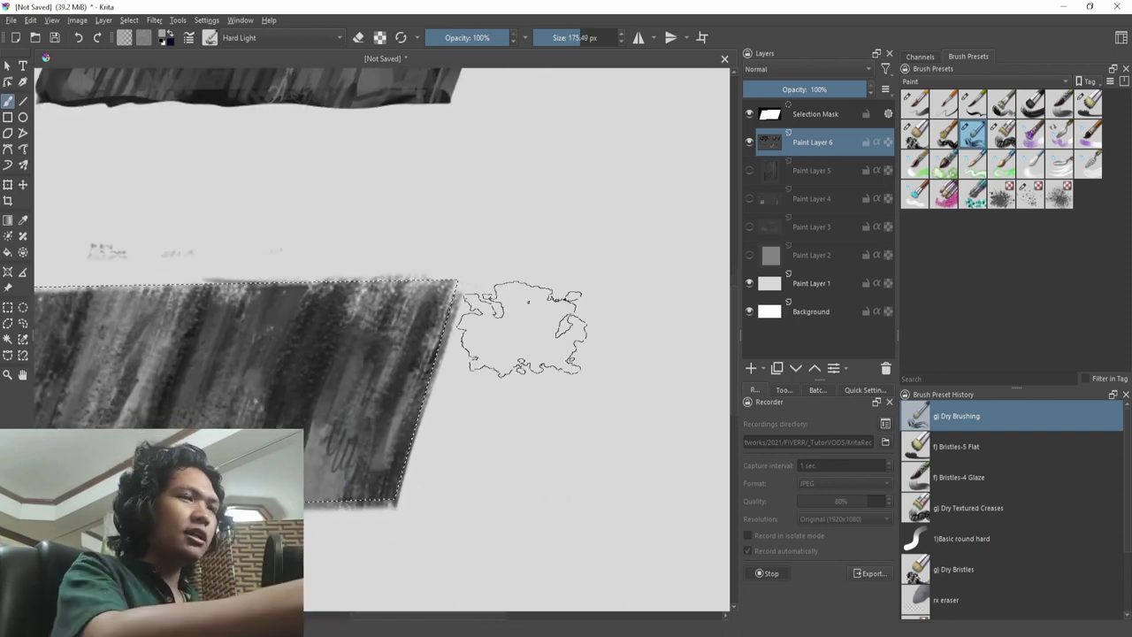
mouse_move(387, 261)
mouse_down()
mouse_move(312, 543)
mouse_move(292, 521)
mouse_up()
mouse_move(318, 299)
mouse_down()
mouse_move(252, 478)
mouse_move(344, 431)
mouse_up()
drag(455, 232, 319, 467)
key(ctrl+z)
drag(466, 177, 255, 586)
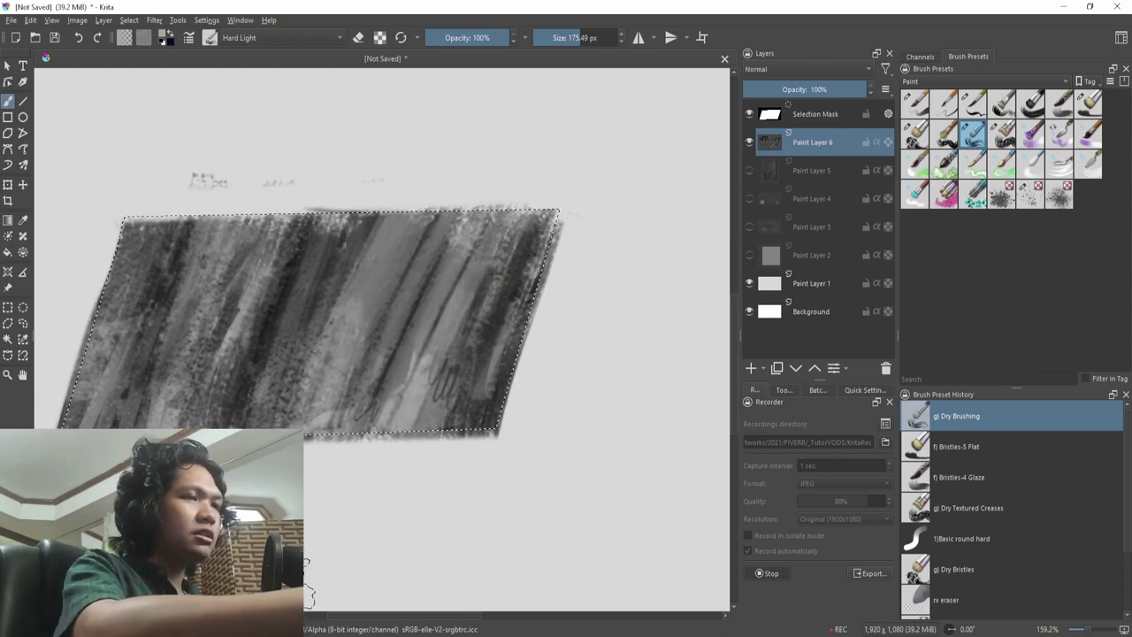
drag(374, 467, 446, 489)
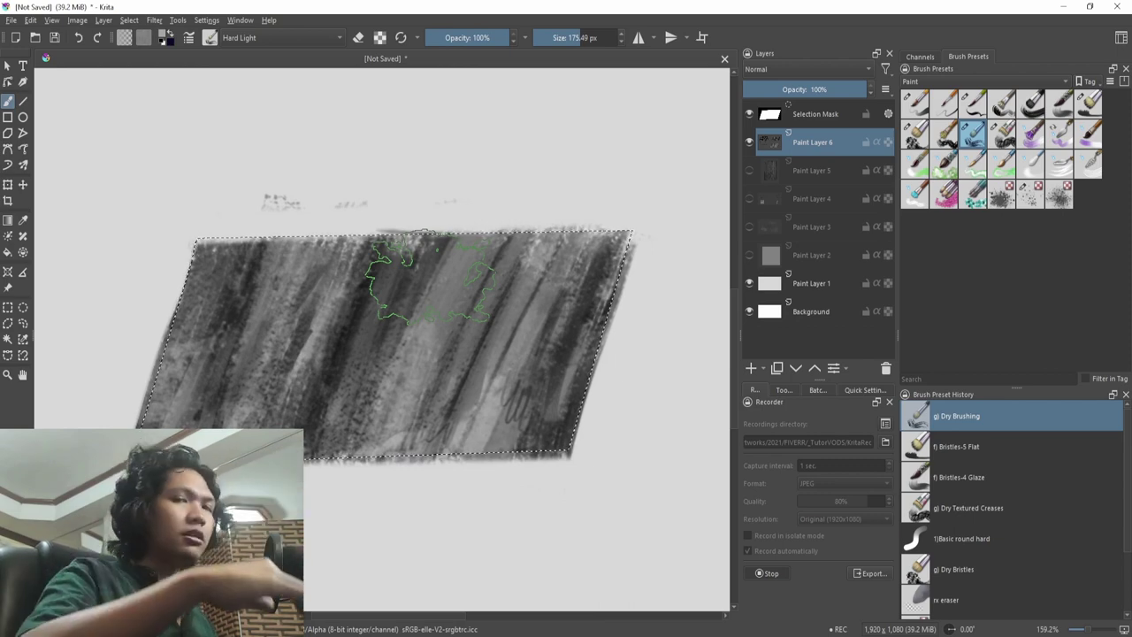
- Try broad light gray g) Dry Brushing strokes in Normal mode across the middle and right of the selected roof
key(ctrl+shift+a)
ctrl+drag(522, 377, 524, 396)
key(alt+shift+n)
mouse_move(627, 349)
mouse_down()
mouse_move(456, 404)
mouse_move(469, 419)
mouse_move(584, 400)
mouse_up()
key(ctrl+z)
key(ctrl+z)
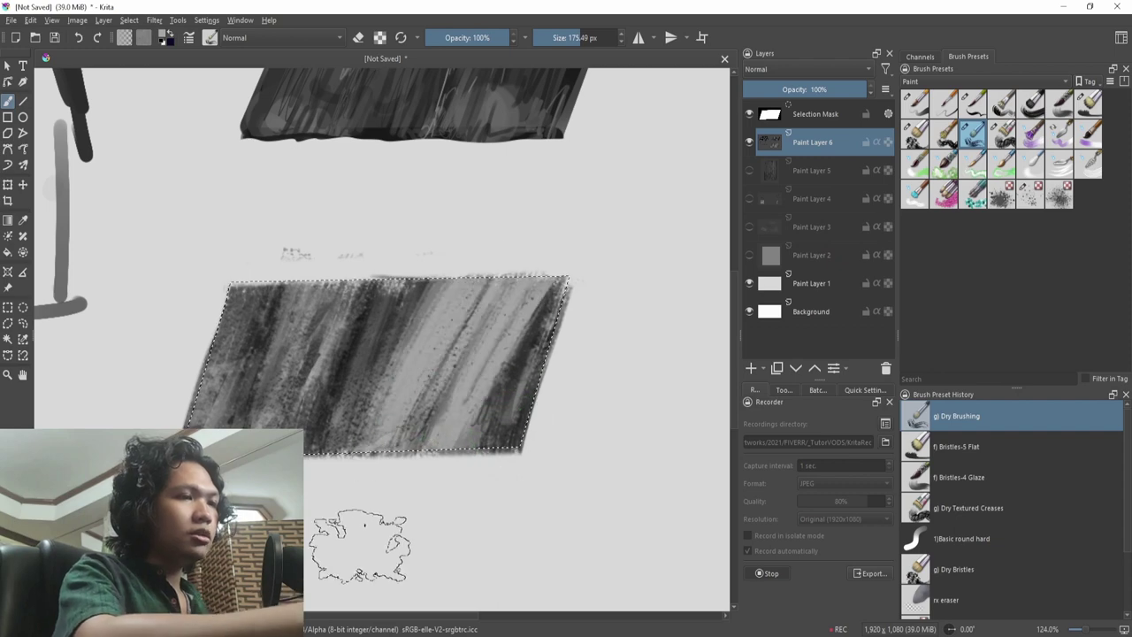
drag(495, 309, 442, 407)
ctrl+click(417, 408)
mouse_move(362, 314)
mouse_down()
mouse_move(305, 412)
mouse_move(327, 381)
mouse_up()
drag(313, 470, 458, 358)
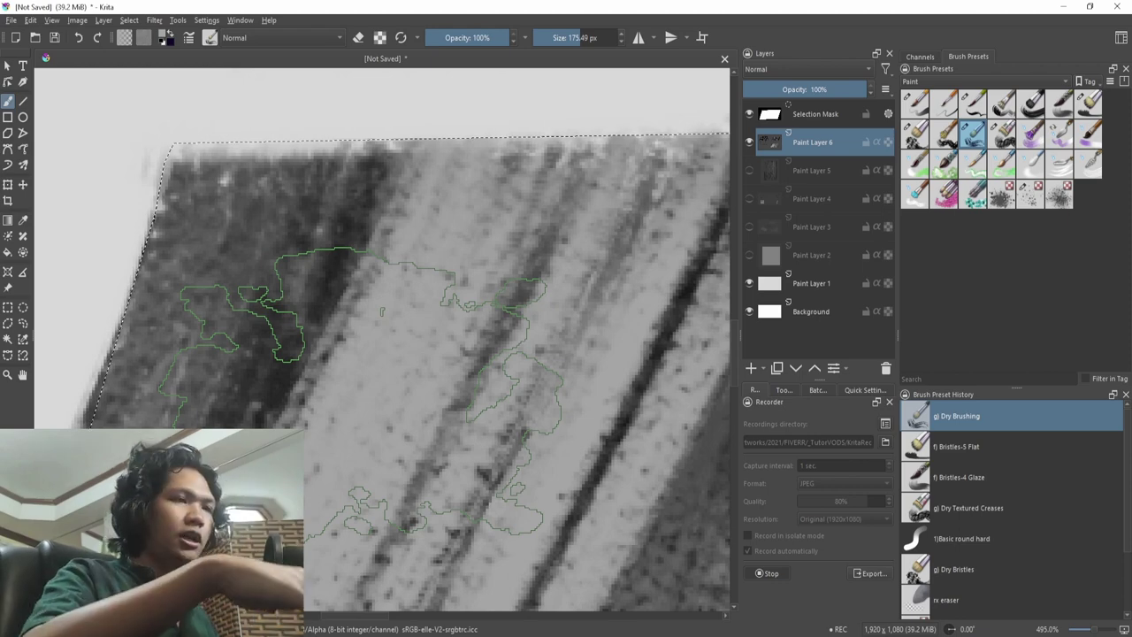
scroll(358, 362, down, 4)
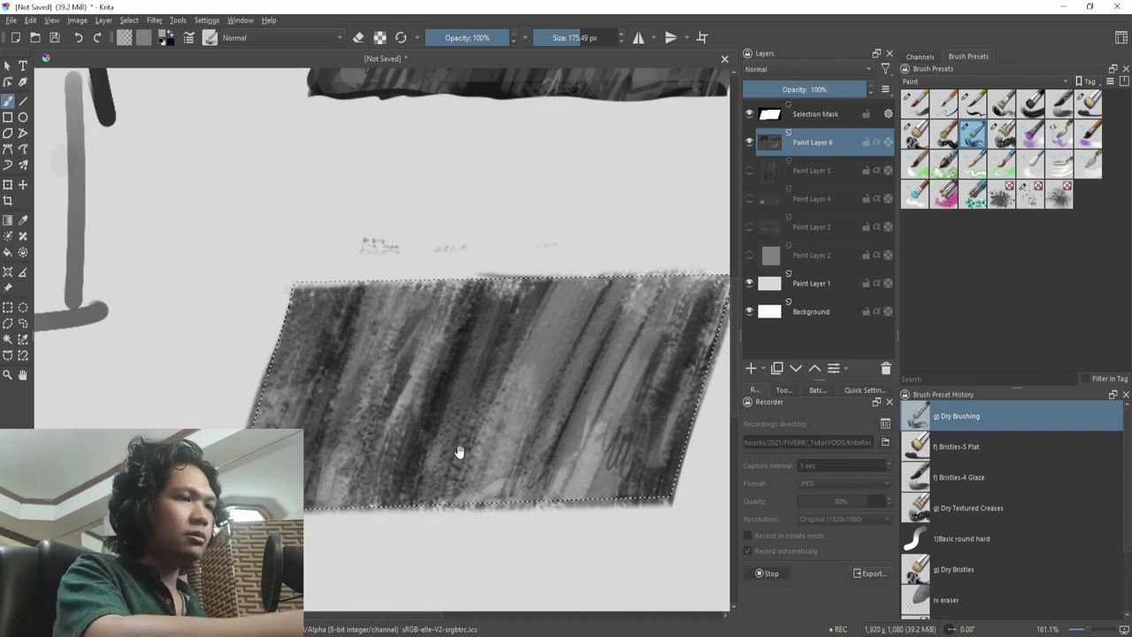
- Brush slanted streaks over the left half of the selected roof with g) Dry Brushing at about 108 px in Hard Light mode
key(alt+shift+s)
drag(466, 437, 347, 389)
key(alt+shift+h)
drag(376, 214, 296, 398)
- Pick a darker gray, brush dark slanted streaks across the left and middle of the roof, and clear the selection
key(shift+i)
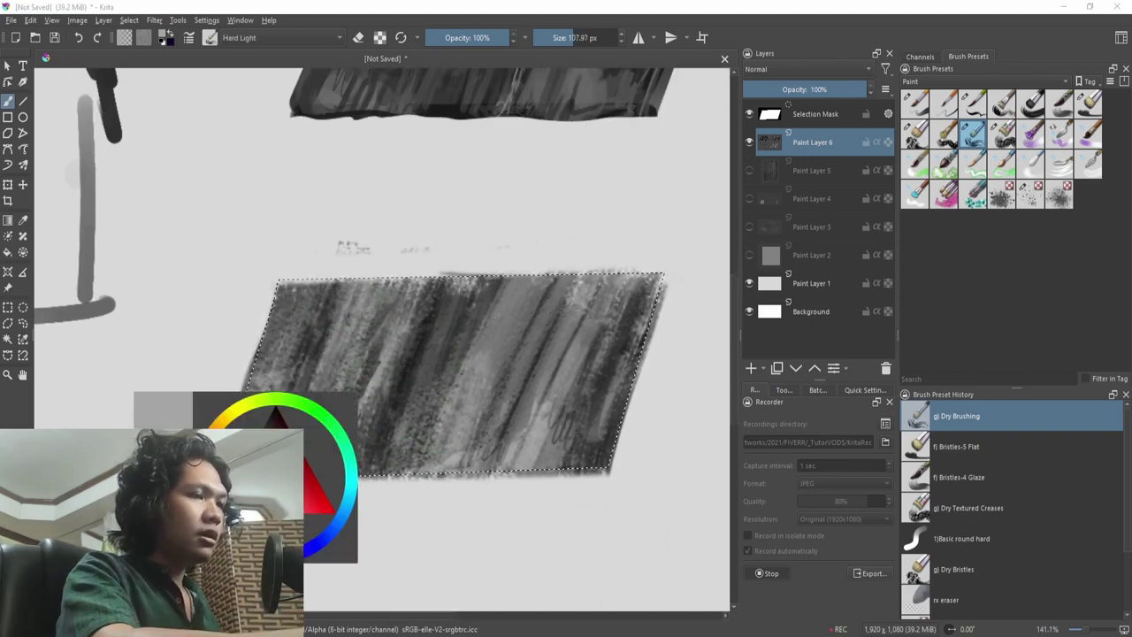
click(264, 426)
drag(378, 340, 353, 474)
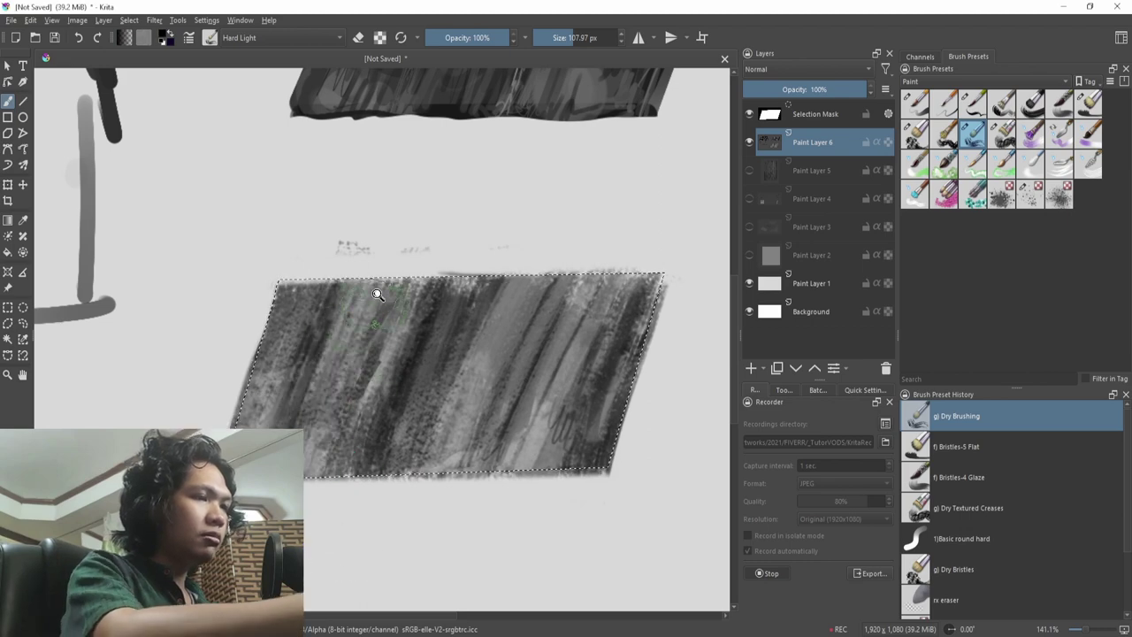
drag(424, 318, 311, 478)
key(ctrl+shift+a)
drag(518, 432, 478, 398)
- Switch to the 1)Basic round hard brush and compare the bristle-painted roof with the round-brush roof above it
click(961, 538)
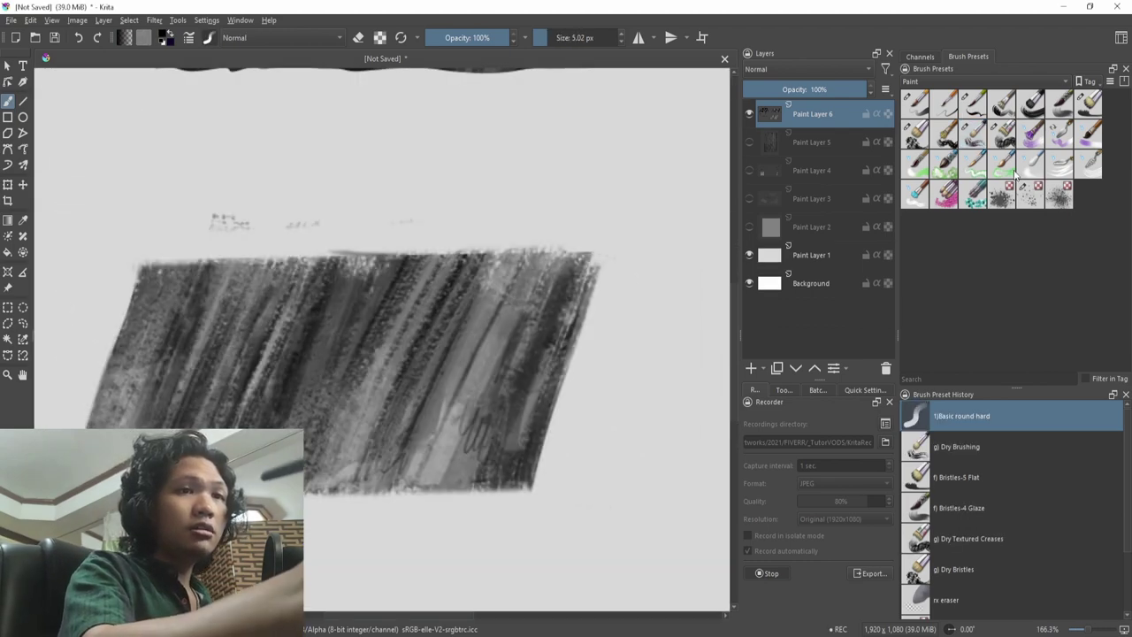
mouse_move(590, 422)
mouse_down()
mouse_move(622, 351)
mouse_move(596, 430)
mouse_up()
drag(529, 447, 574, 465)
drag(543, 399, 573, 455)
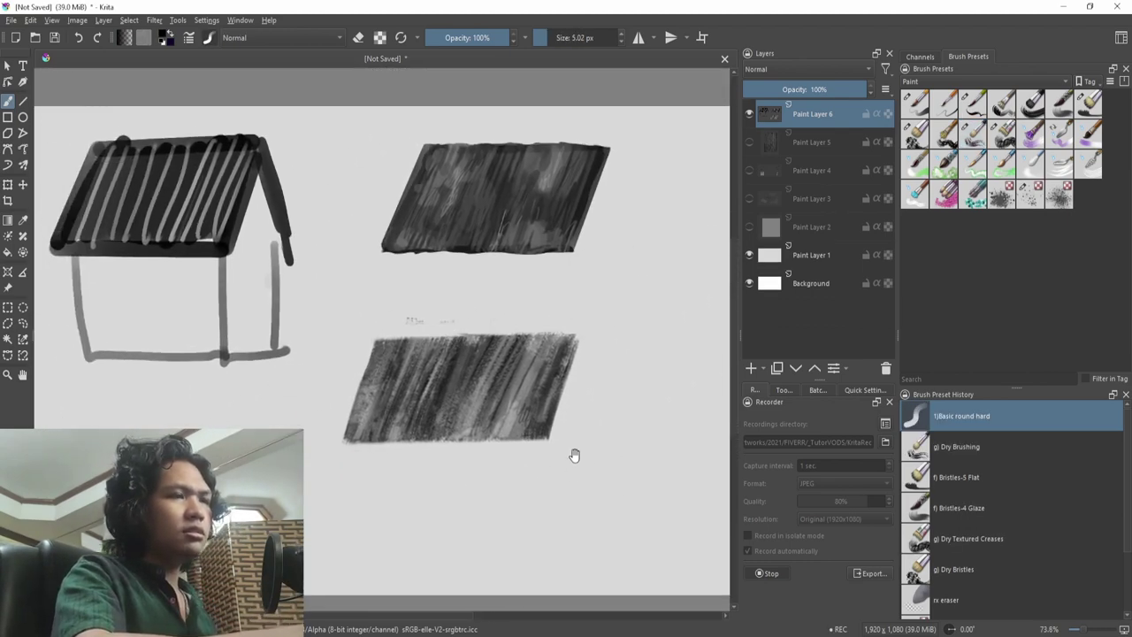
scroll(426, 470, up, 5)
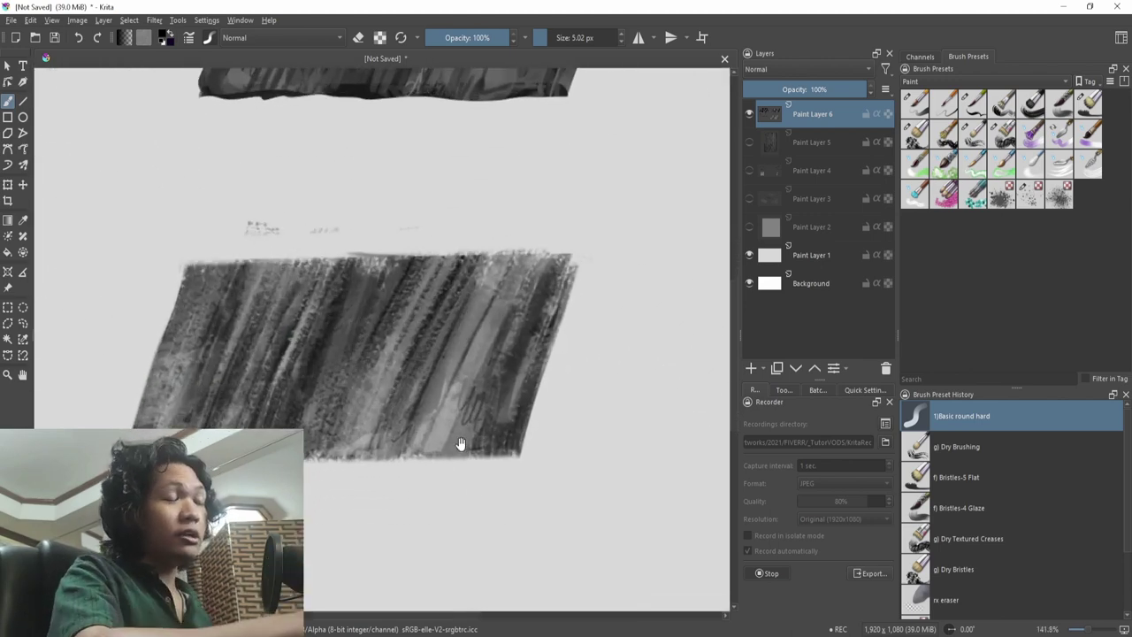
scroll(462, 442, down, 3)
mouse_move(534, 420)
mouse_down()
mouse_move(570, 321)
mouse_move(547, 414)
mouse_up()
drag(546, 414, 539, 390)
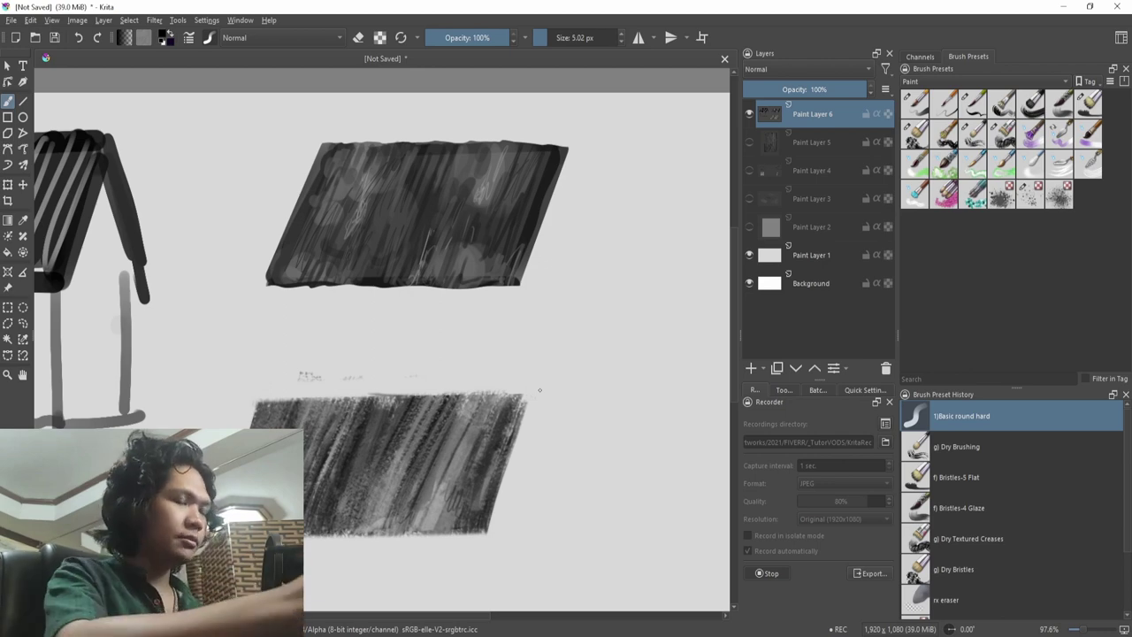
- Select the bristle-painted roof with a rectangle, transform it to sit closer beneath the upper roof, and deselect it
scroll(541, 454, down, 3)
key(ctrl+r)
drag(540, 467, 258, 301)
key(ctrl+t)
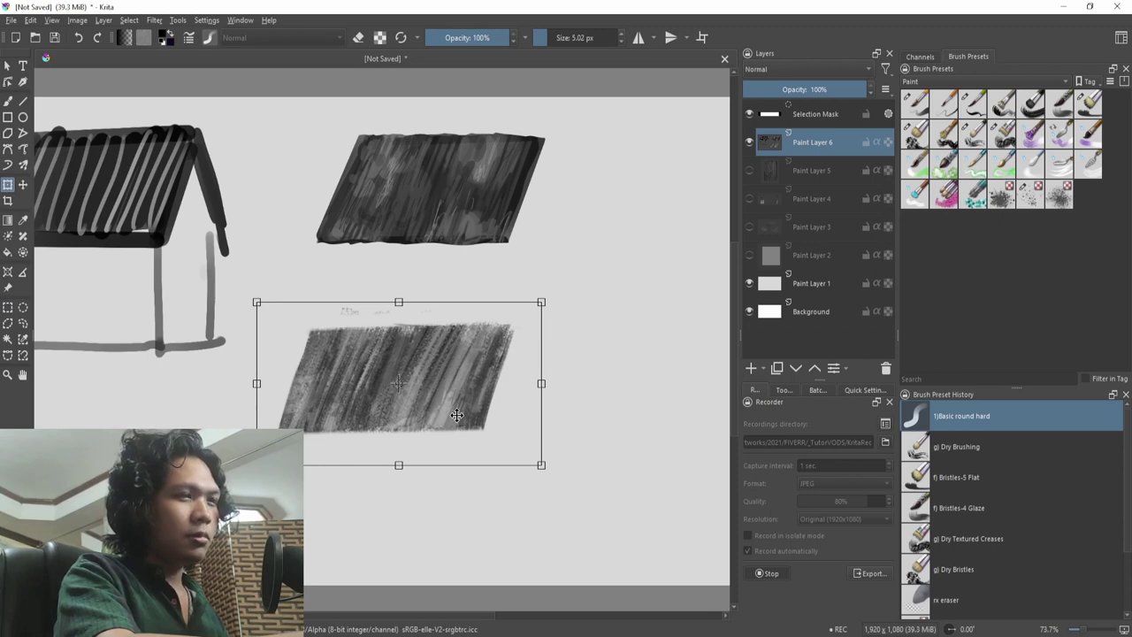
drag(456, 415, 467, 362)
key(Return)
key(ctrl+shift+a)
- Return to freehand painting with b) Basic-5 Size Opacity and reduce the brush size to about 49 px
drag(428, 435, 442, 397)
drag(433, 513, 468, 427)
drag(503, 378, 447, 405)
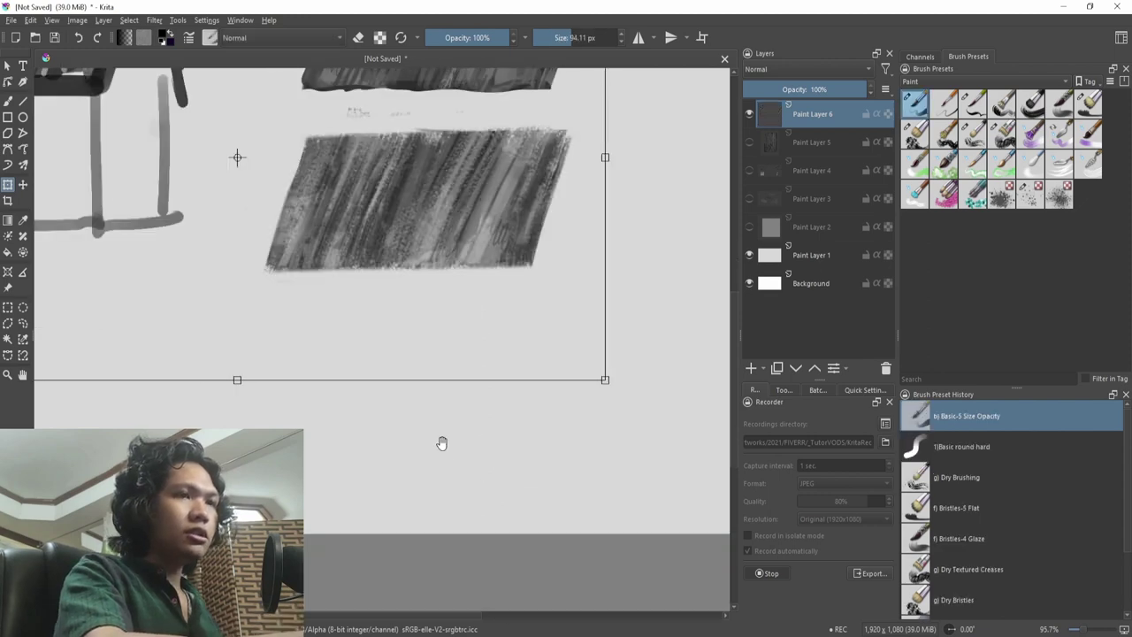
key(b)
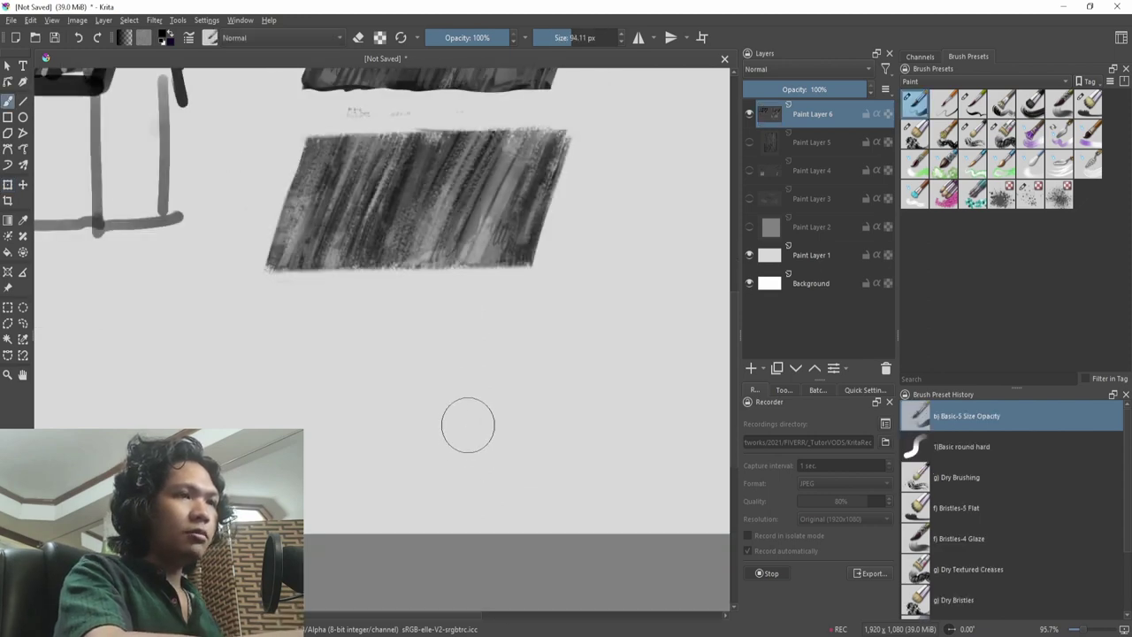
mouse_move(374, 393)
mouse_down()
mouse_move(414, 425)
mouse_move(387, 425)
mouse_up()
- Try outlining a third roof with straight lines in the blank area below the bristle-painted one
key(v)
drag(317, 395, 267, 522)
mouse_move(266, 522)
mouse_down()
mouse_move(543, 503)
mouse_move(558, 404)
mouse_up()
key(b)
key(ctrl+z)
- Pick a dark gray, outline a third parallelogram roof with straight lines below the bristle-painted one, and fill it in freehand
key(shift+i)
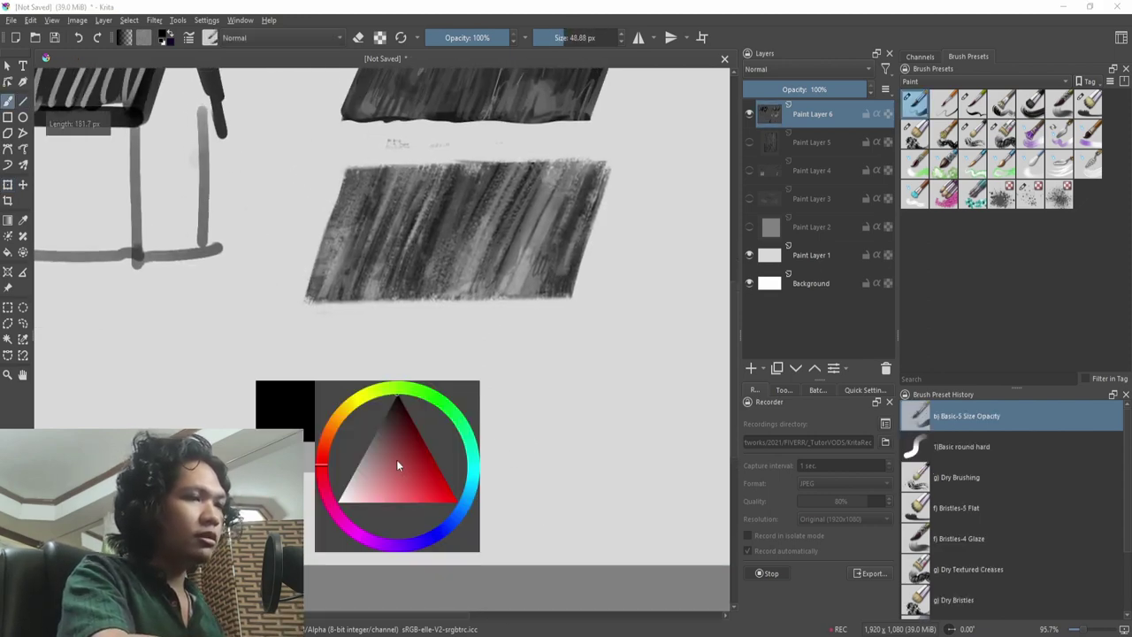
click(371, 426)
key(v)
mouse_move(306, 395)
mouse_down()
mouse_move(259, 502)
mouse_move(546, 510)
mouse_move(558, 402)
mouse_up()
drag(319, 390, 551, 394)
key(b)
mouse_move(538, 405)
mouse_down()
mouse_move(516, 485)
mouse_move(530, 465)
mouse_move(436, 505)
mouse_move(324, 493)
mouse_move(314, 472)
mouse_move(434, 400)
mouse_move(444, 473)
mouse_up()
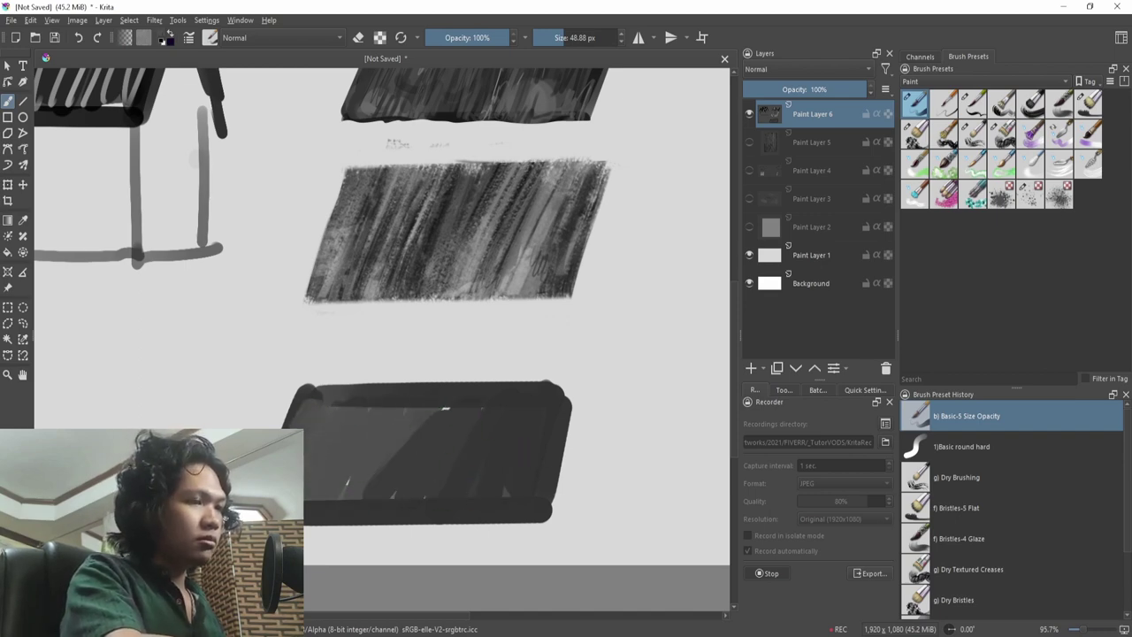
- Paint lighter gray strokes over the left side and slanted bands across the rest of the third roof
mouse_move(302, 415)
mouse_down()
mouse_move(397, 407)
mouse_move(382, 491)
mouse_move(418, 443)
mouse_move(449, 488)
mouse_move(517, 459)
mouse_up()
mouse_move(458, 485)
mouse_down()
mouse_move(473, 508)
mouse_move(520, 478)
mouse_up()
scroll(522, 477, down, 2)
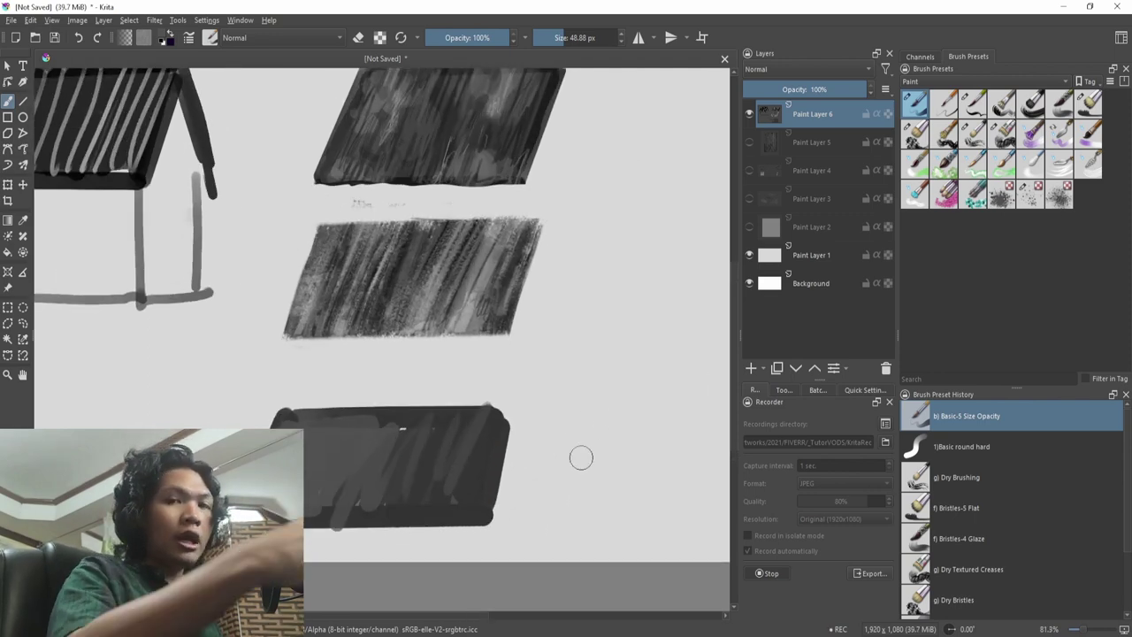
scroll(578, 464, down, 2)
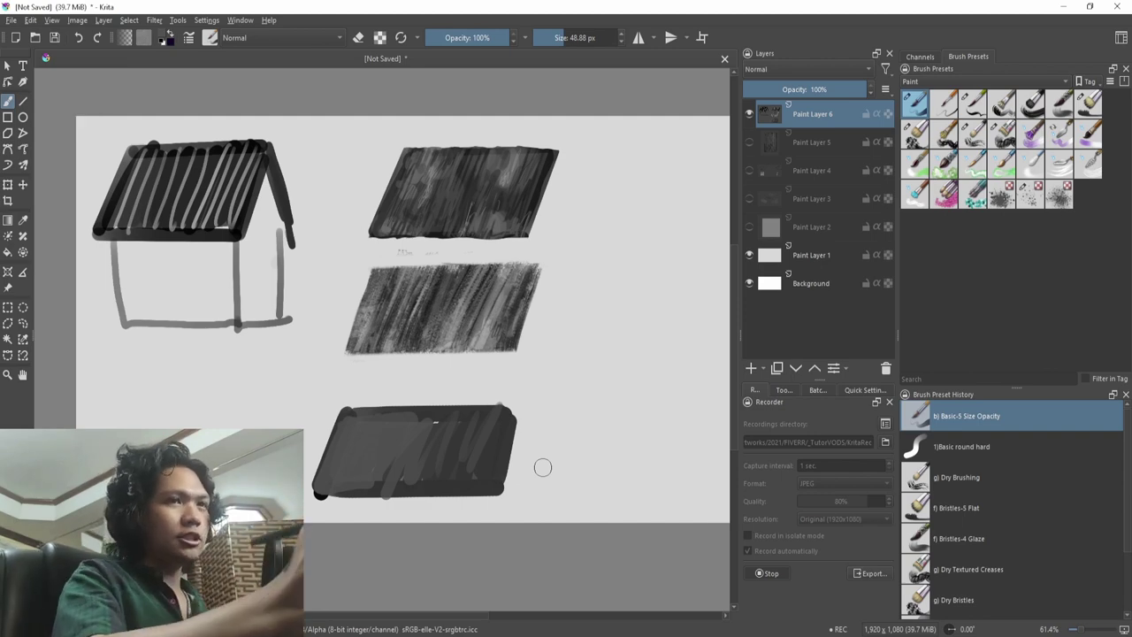
- Browse the FX brush presets, return to the Paint presets, and choose v) Texture Pointillism
click(950, 80)
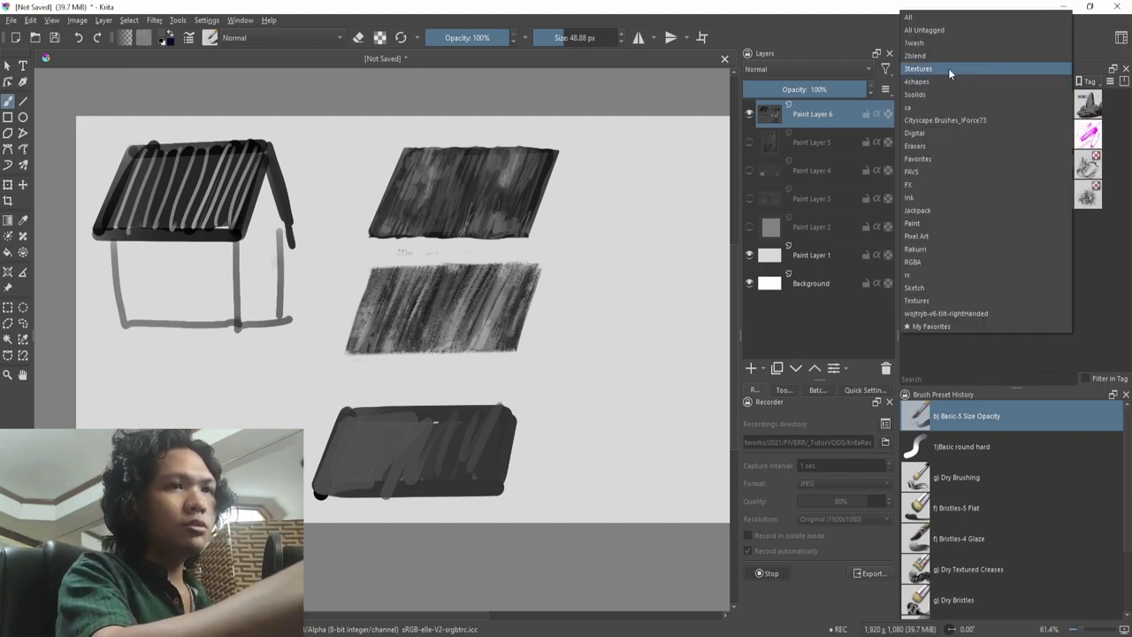
click(953, 183)
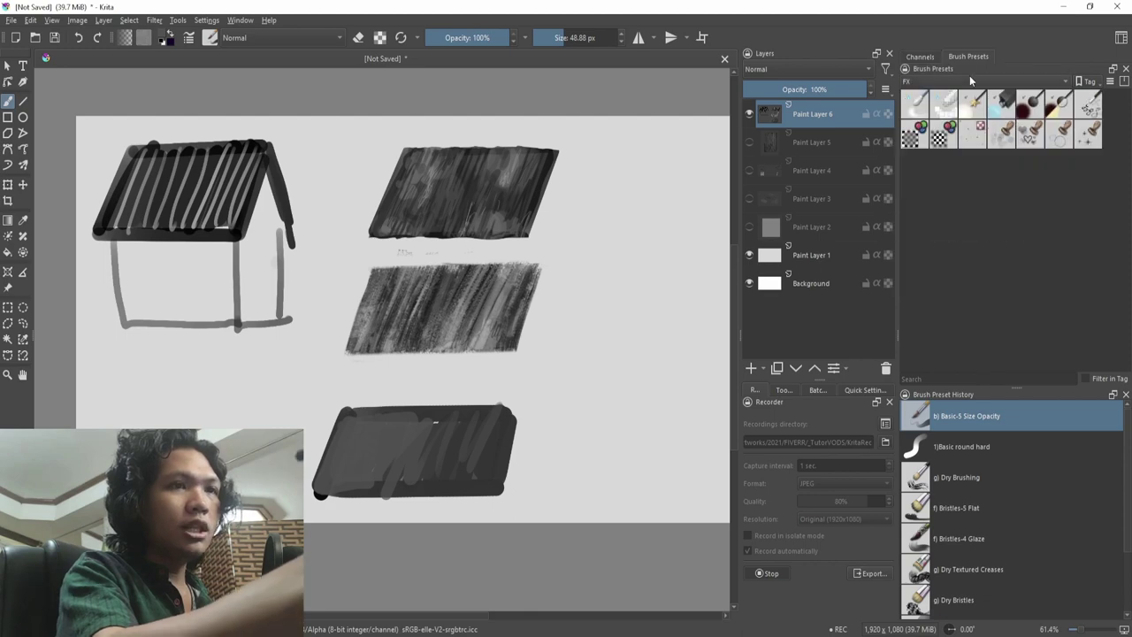
click(969, 77)
click(946, 213)
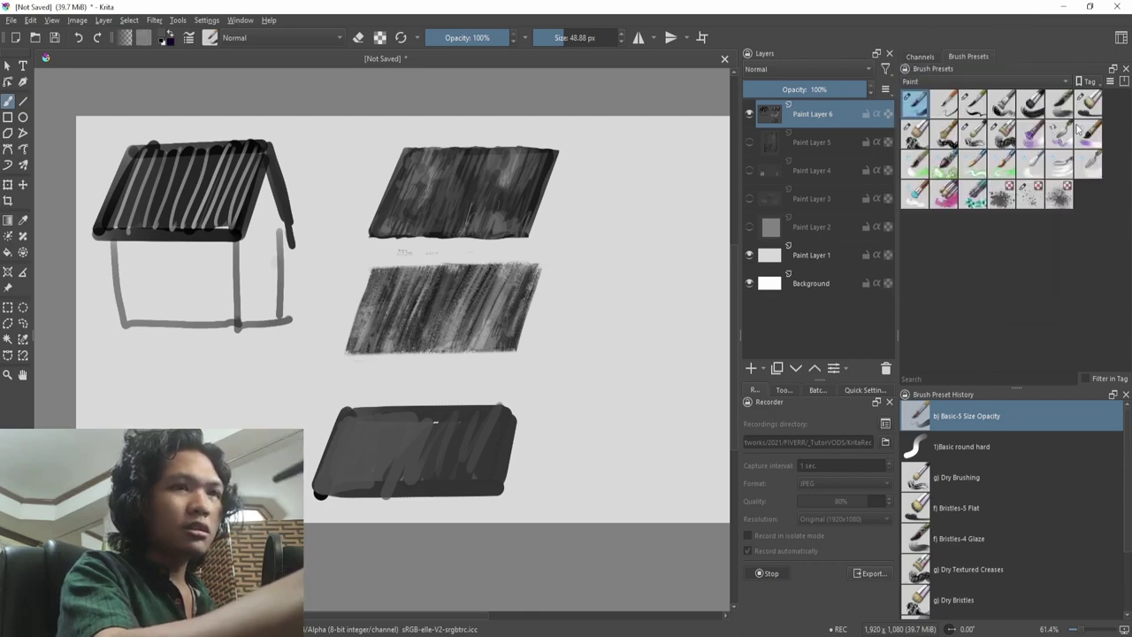
click(916, 196)
scroll(433, 482, up, 4)
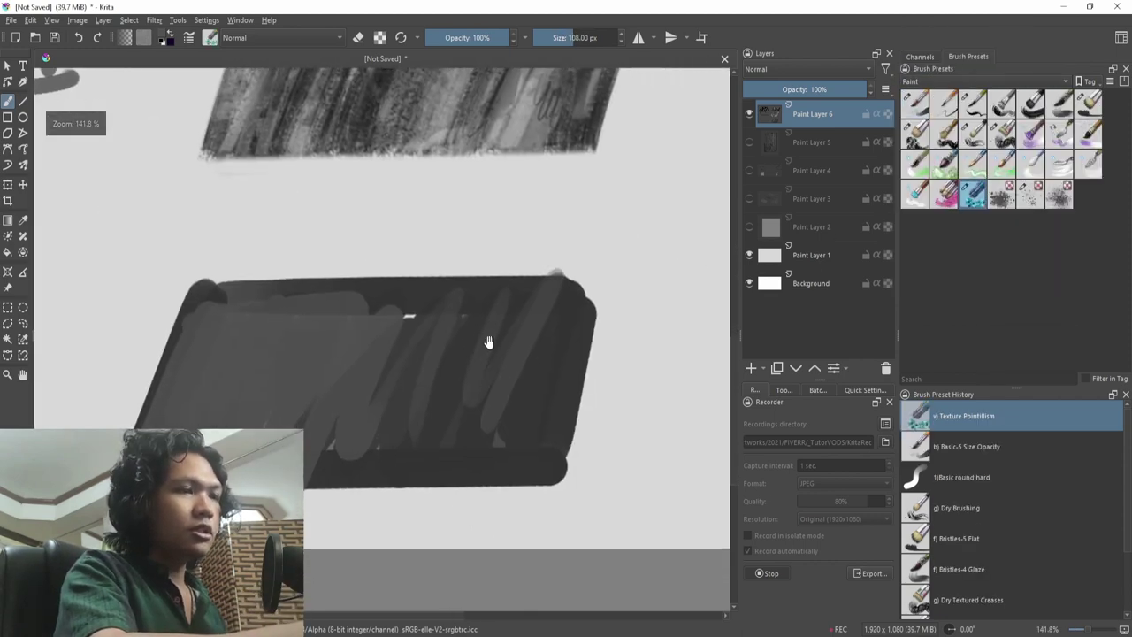
- Try scattering light Texture Pointillism dots over the middle and right of the third roof at 108 px
drag(367, 455, 467, 414)
key(ctrl+z)
drag(373, 470, 484, 392)
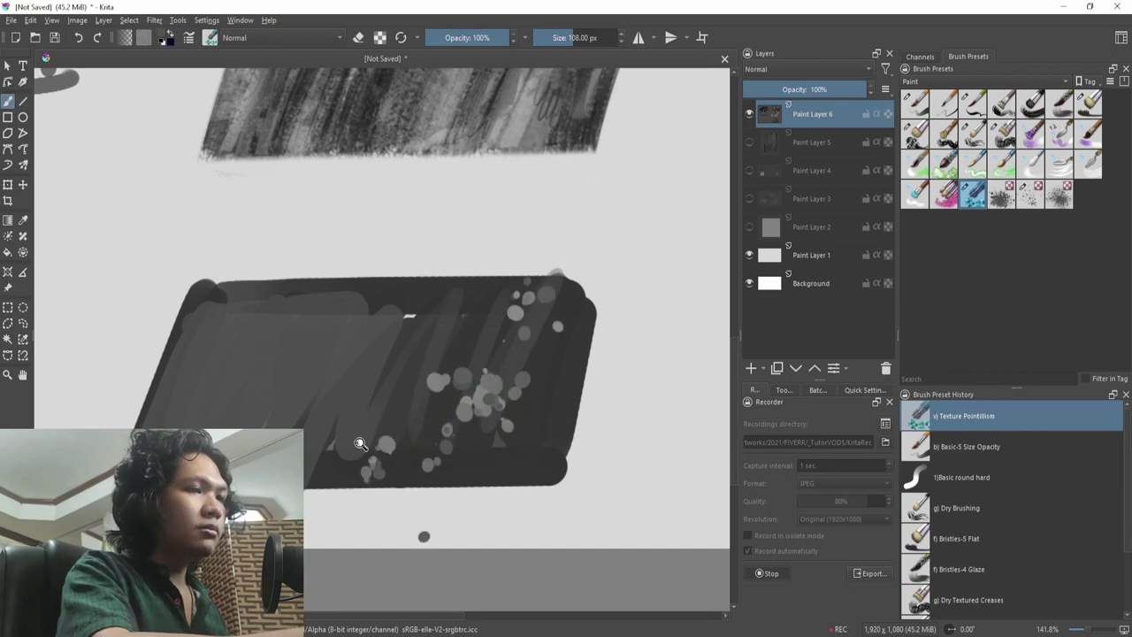
drag(485, 393, 518, 332)
- In the brush editor, set the Texture Pointillism spray diameter to 190 px, raise its scale, and enlarge the brush tip
key(F5)
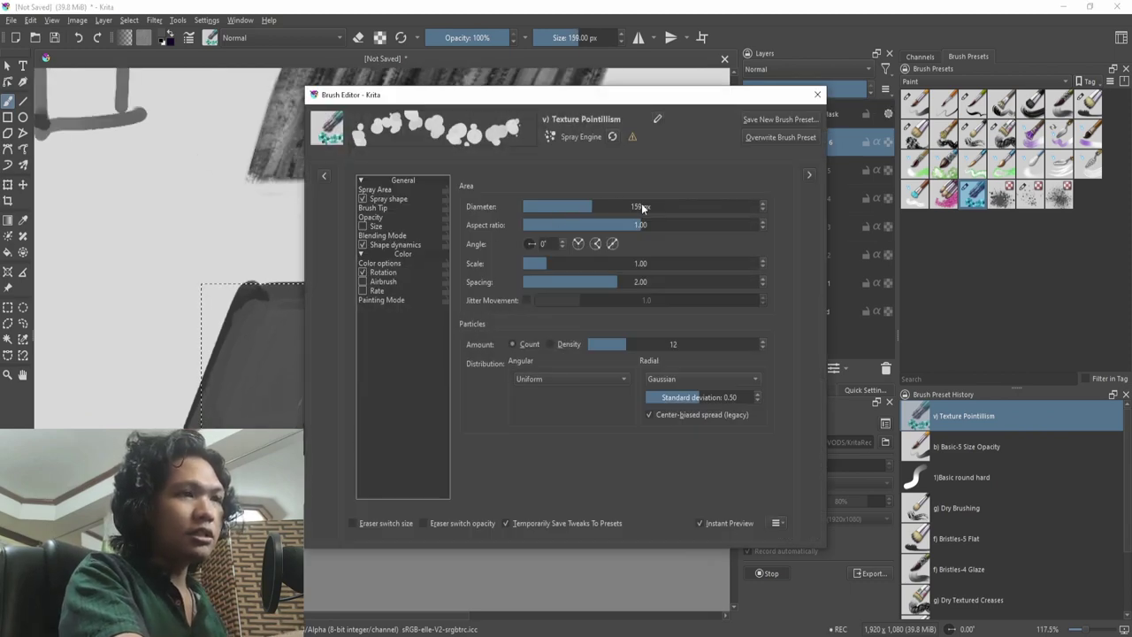
drag(592, 210, 601, 209)
drag(546, 263, 564, 263)
click(435, 217)
click(416, 209)
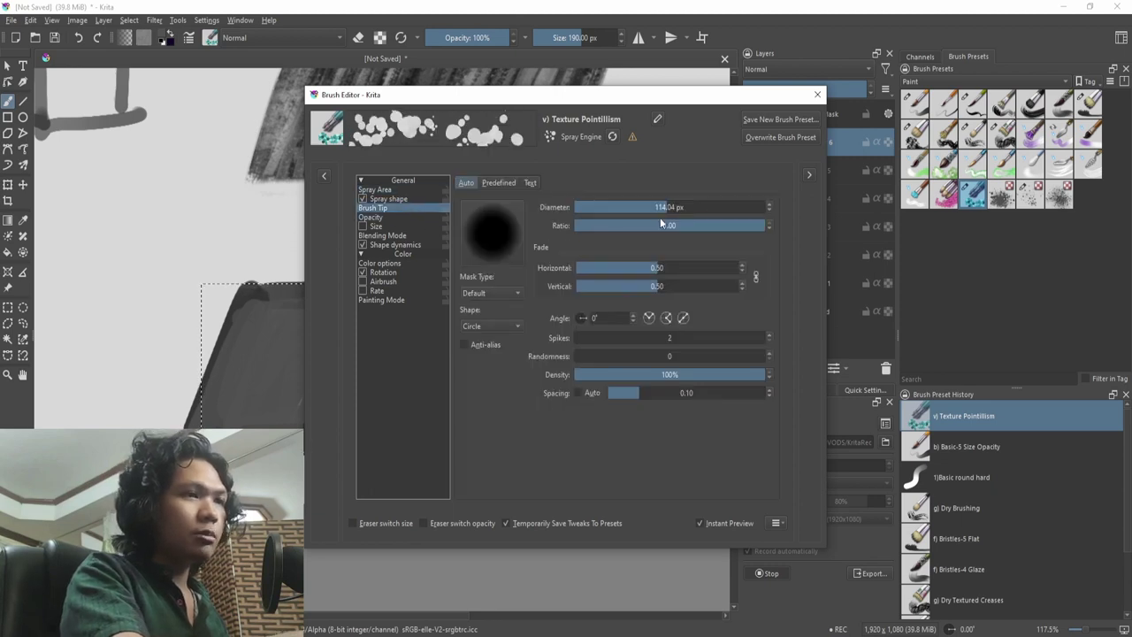
mouse_move(658, 215)
mouse_down()
mouse_move(751, 209)
mouse_move(598, 209)
mouse_move(695, 205)
mouse_up()
key(Escape)
- Scatter light gray Texture Pointillism dots across the selected third roof, redoing the first pass
mouse_move(357, 447)
mouse_down()
mouse_move(442, 410)
mouse_move(447, 369)
mouse_move(494, 304)
mouse_up()
key(ctrl+z)
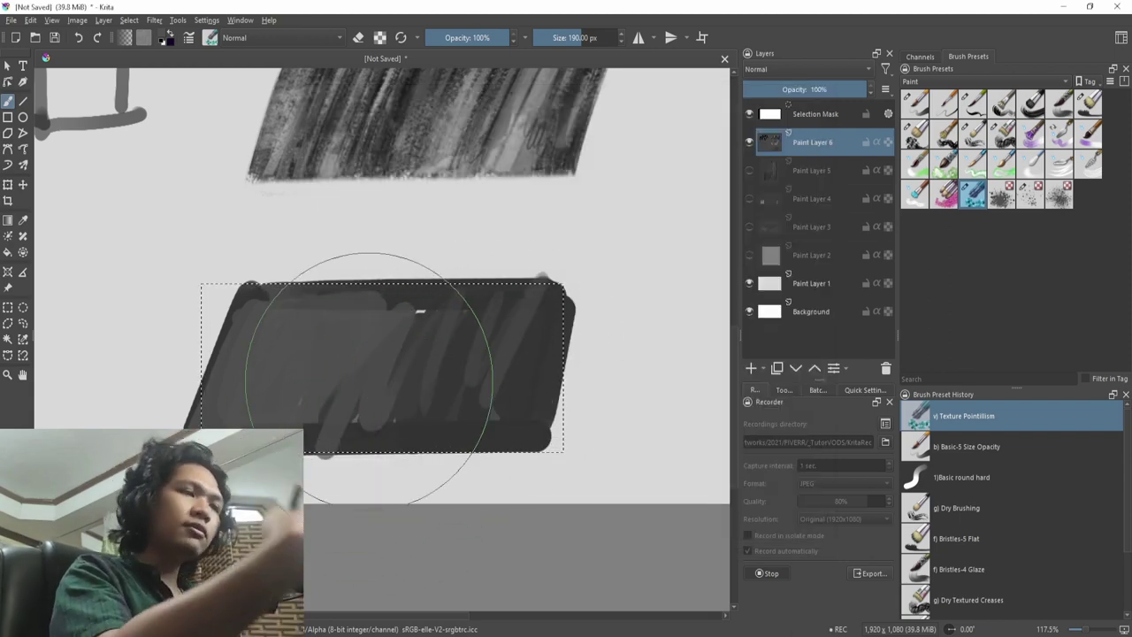
drag(474, 407, 404, 462)
- Add more specks over the dotted roof with y) Texture Splat at about 181 px
click(1071, 172)
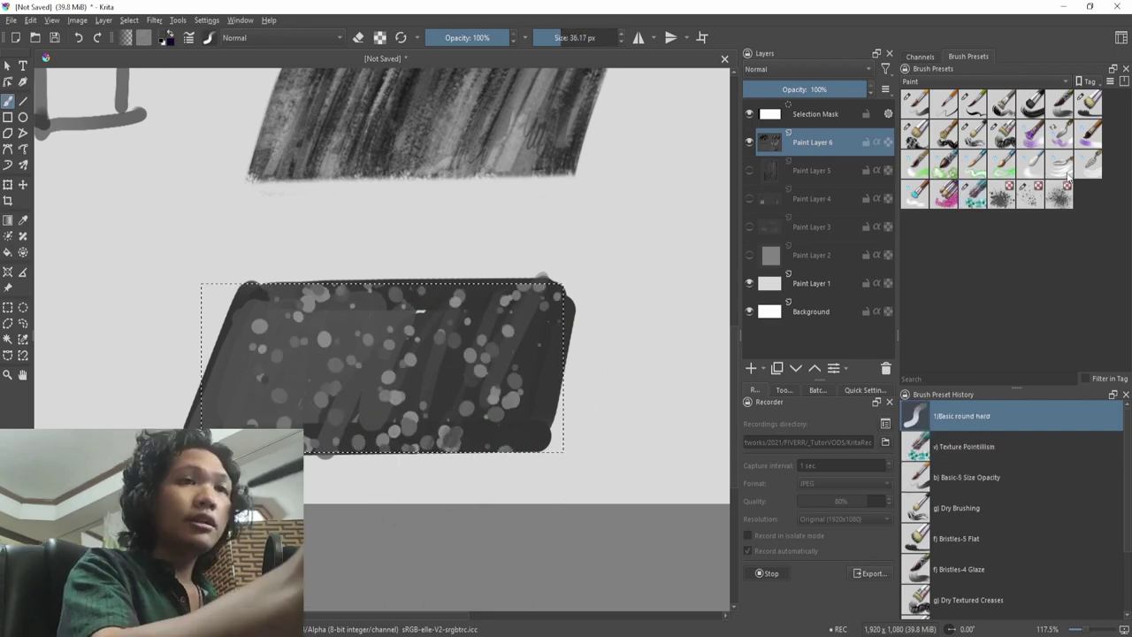
click(1031, 195)
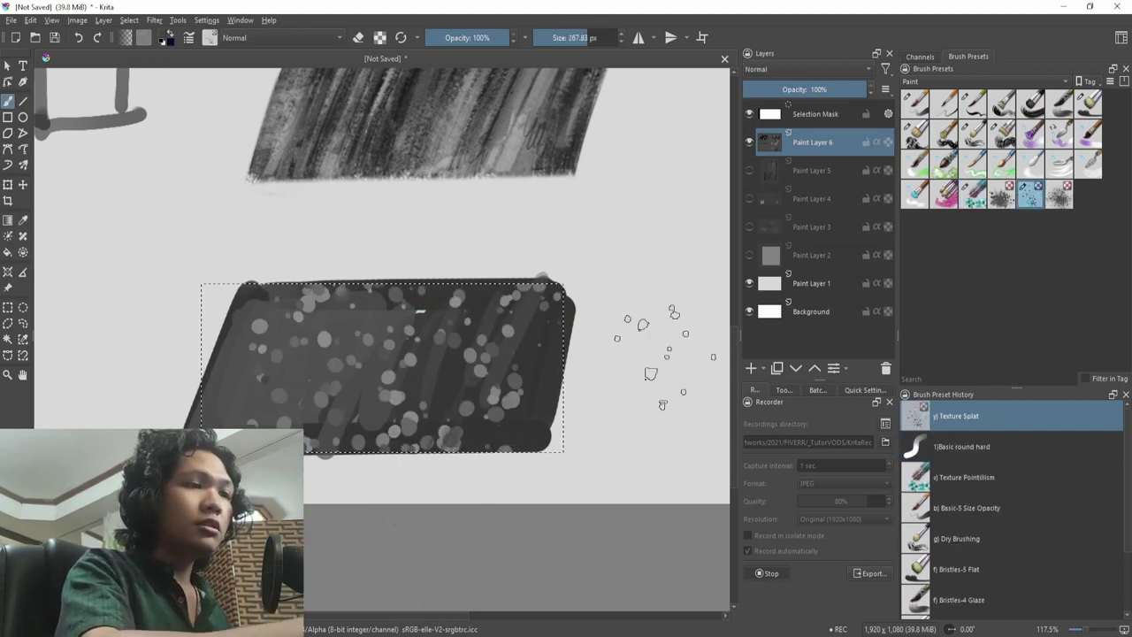
key(F3)
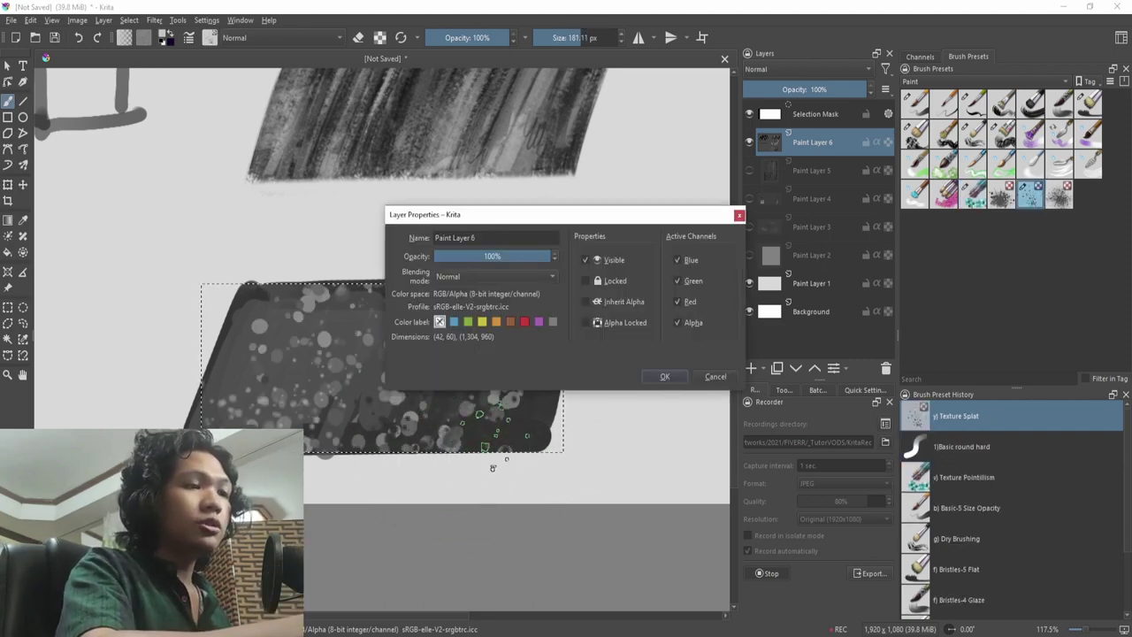
click(664, 377)
key(ctrl+1)
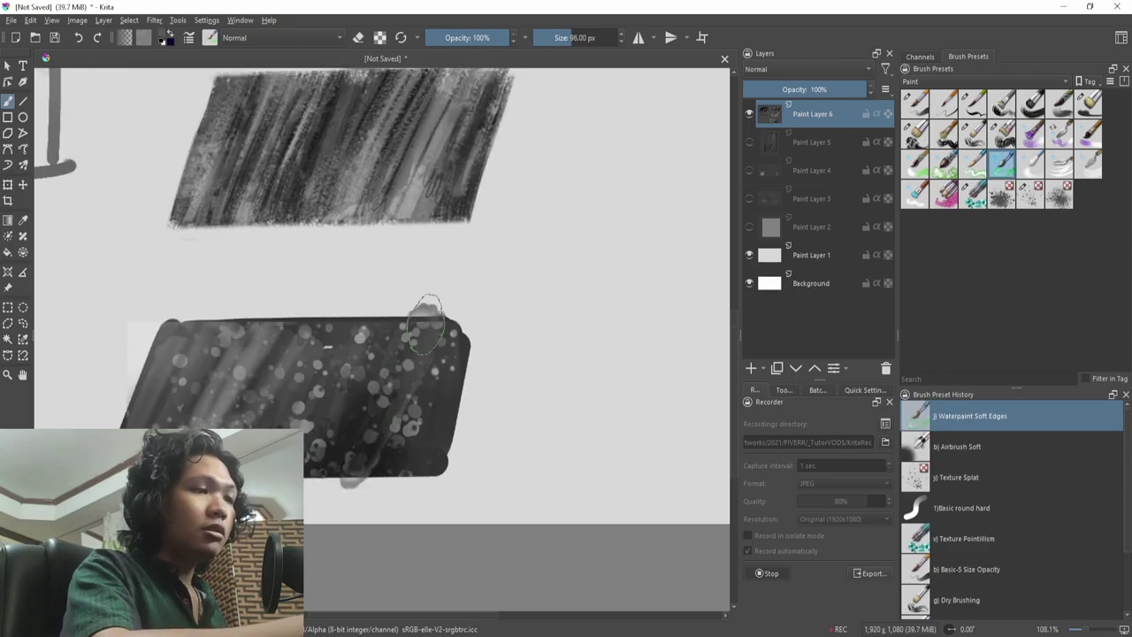
- Sample a gray from the dotted roof and brush slanted streaks over its middle and right with j) Waterpaint Soft Edges
drag(426, 324, 440, 313)
mouse_move(384, 442)
mouse_down()
mouse_move(419, 441)
mouse_move(423, 413)
mouse_up()
ctrl+click(319, 364)
mouse_move(518, 320)
mouse_down()
mouse_move(460, 454)
mouse_move(500, 474)
mouse_up()
key(ctrl+z)
mouse_move(500, 329)
mouse_down()
mouse_move(418, 494)
mouse_move(463, 333)
mouse_move(450, 353)
mouse_move(343, 398)
mouse_move(363, 326)
mouse_move(316, 468)
mouse_up()
drag(520, 363, 501, 438)
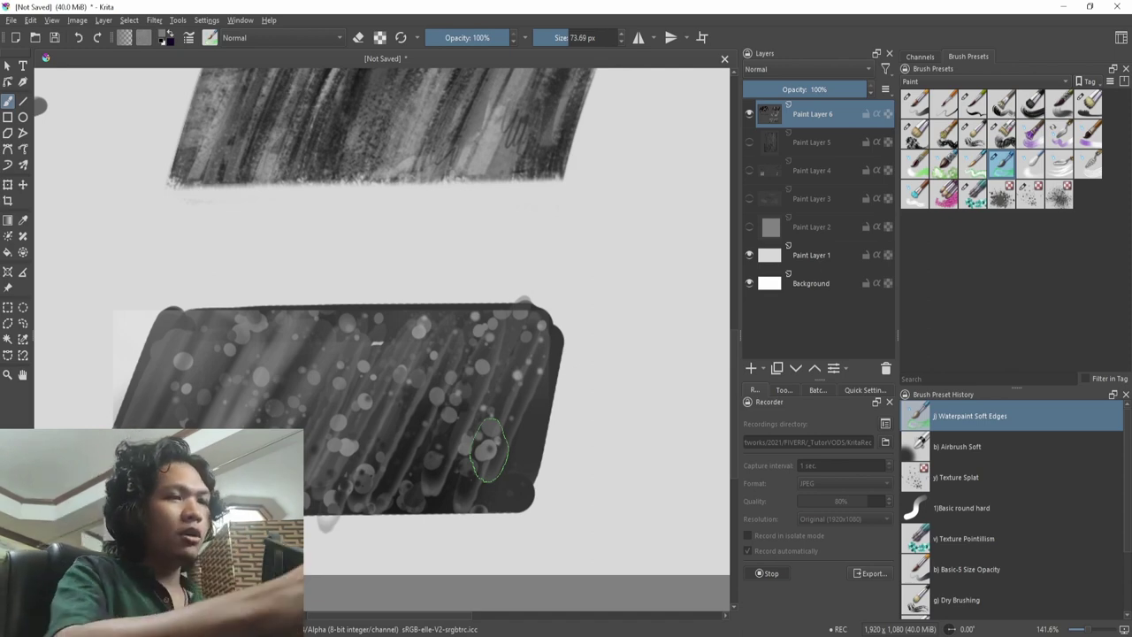
- Paint sample Waterpaint Soft Edges strokes on the blank canvas beside the dotted roof to demonstrate the brush's edges
drag(618, 354, 483, 358)
mouse_move(549, 199)
mouse_down()
mouse_move(558, 428)
mouse_move(552, 373)
mouse_move(599, 420)
mouse_up()
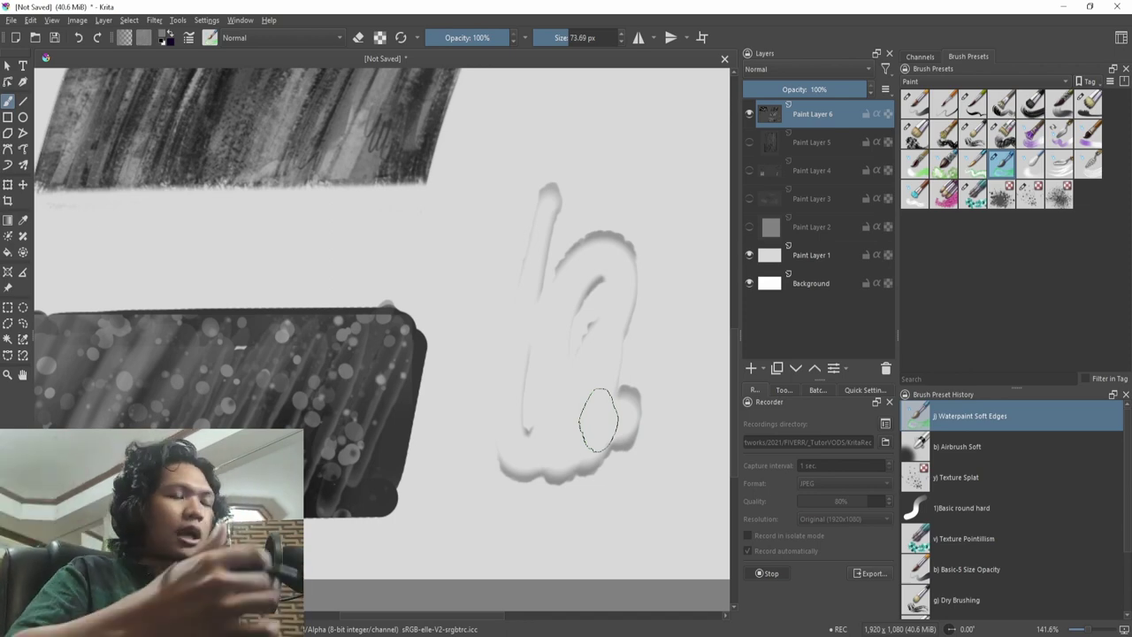
drag(479, 426, 486, 452)
drag(409, 504, 578, 478)
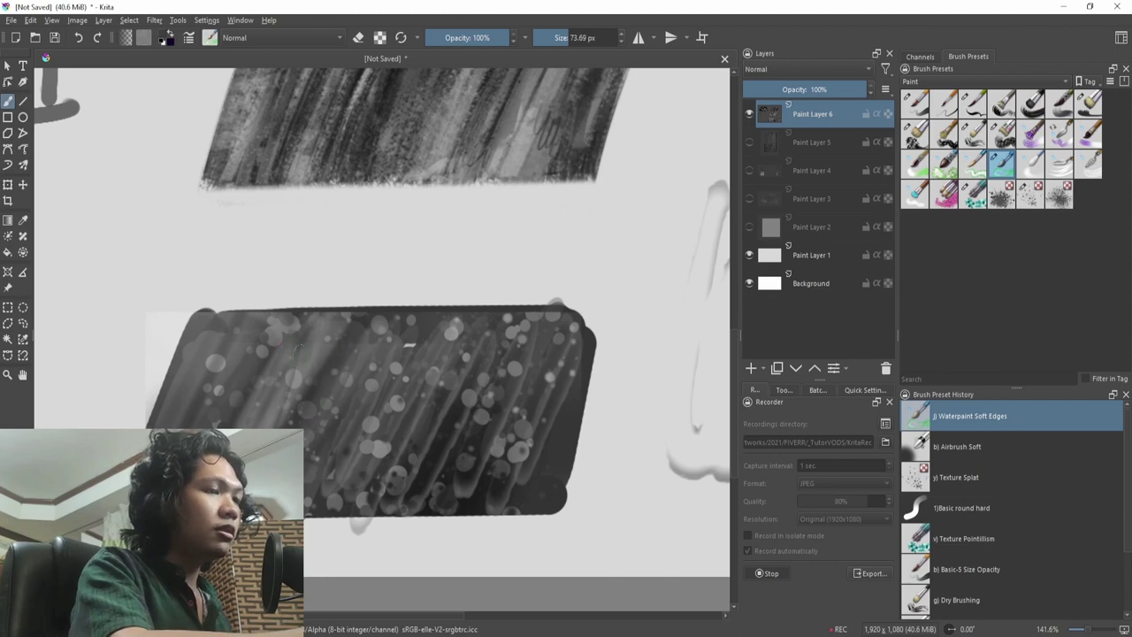
scroll(504, 425, down, 4)
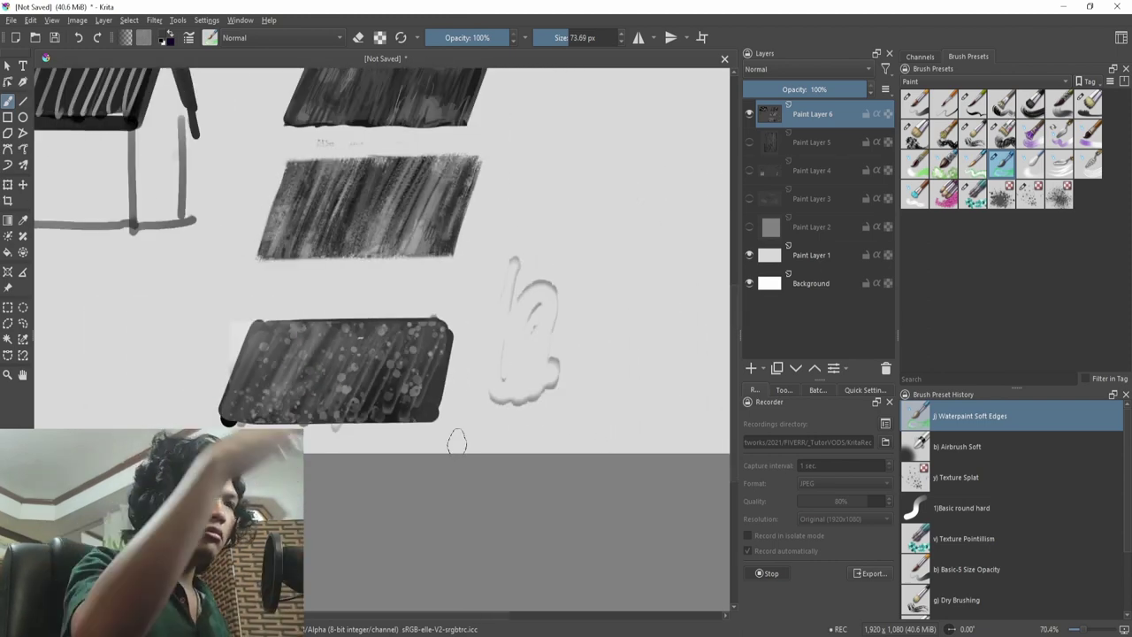
scroll(450, 482, up, 3)
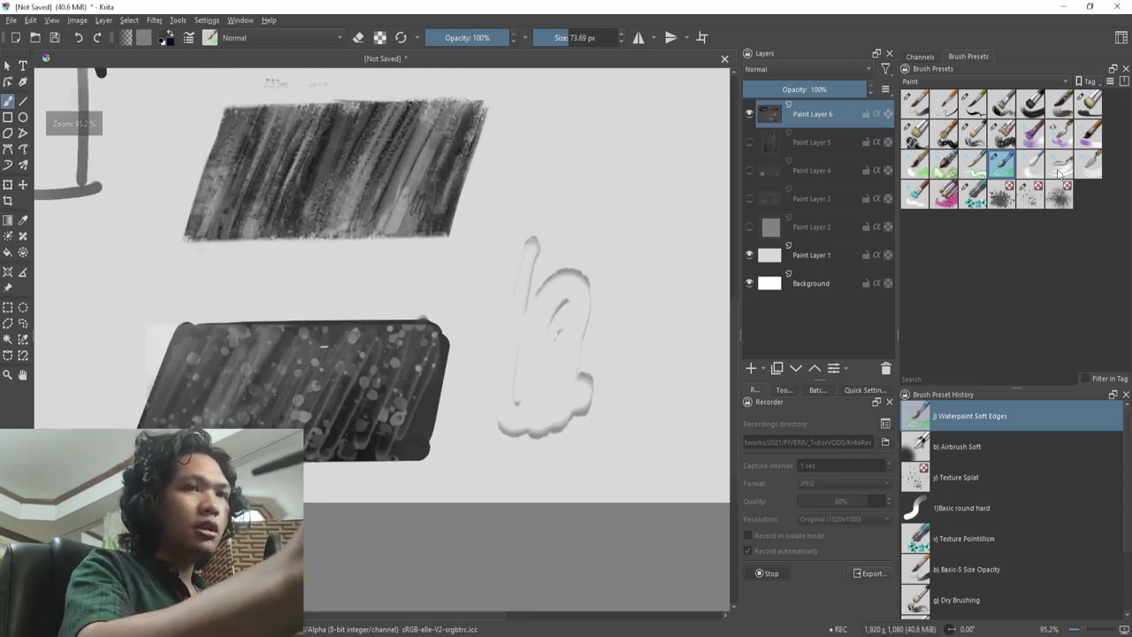
- Smear the third roof's dots into slanted streaks with k) Blender Knife Edge at about 78 px, undoing the first strokes
click(1059, 164)
scroll(504, 431, up, 3)
drag(478, 474, 460, 511)
mouse_move(494, 433)
mouse_down()
mouse_move(426, 547)
mouse_move(502, 391)
mouse_move(435, 536)
mouse_move(559, 498)
mouse_up()
key(ctrl+z)
key(ctrl+z)
drag(369, 546, 385, 547)
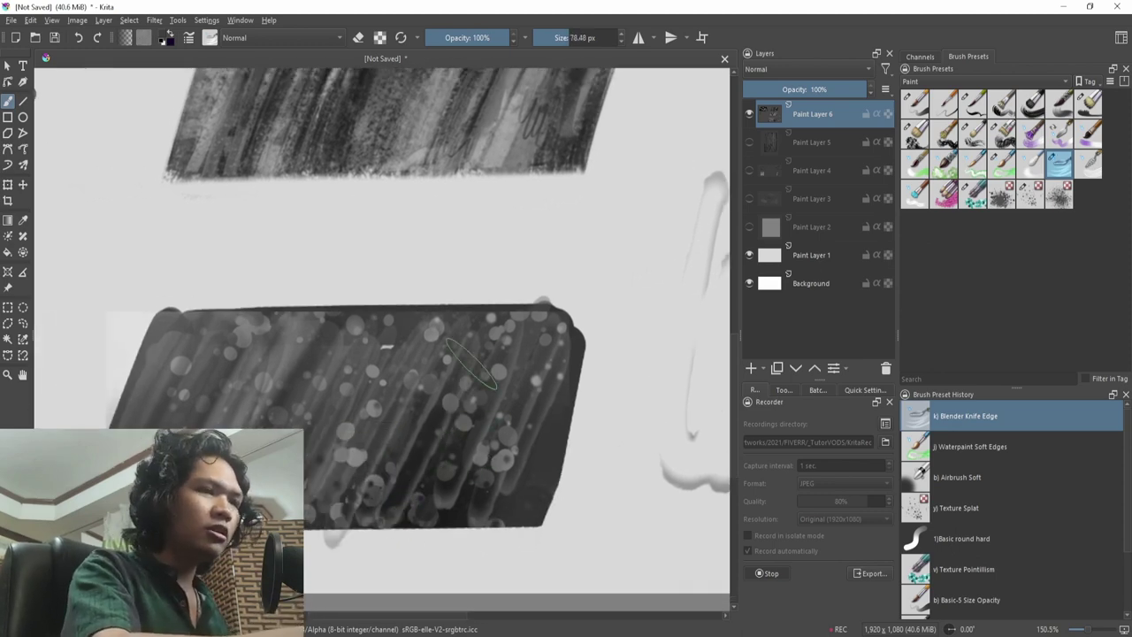
drag(425, 393, 425, 384)
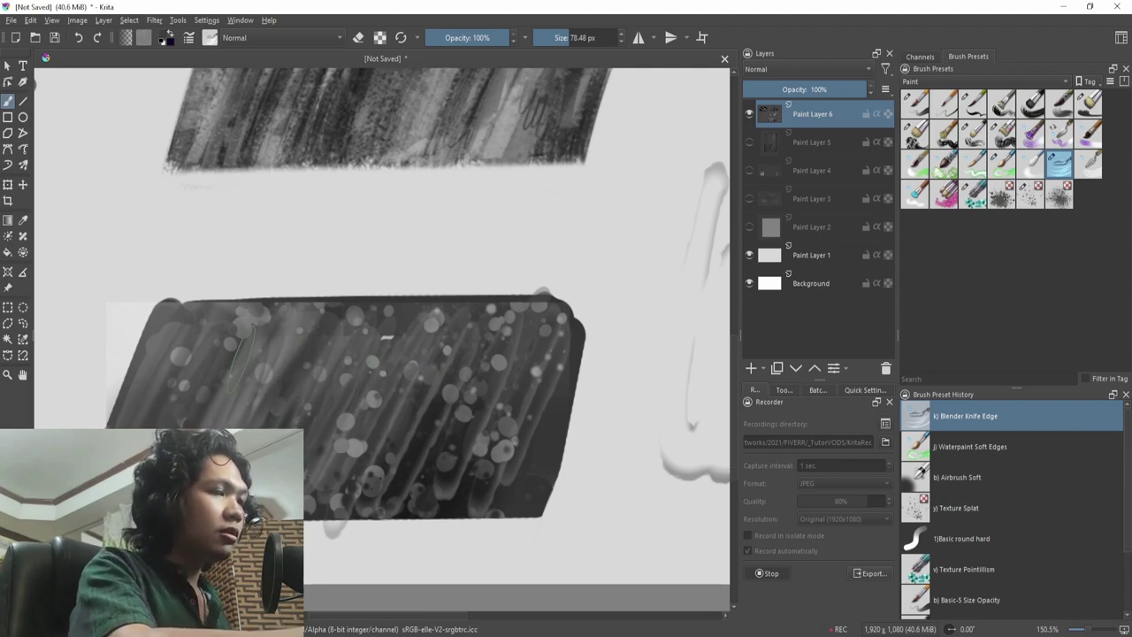
mouse_move(198, 381)
mouse_down()
mouse_move(263, 404)
mouse_move(293, 398)
mouse_move(355, 441)
mouse_move(401, 369)
mouse_up()
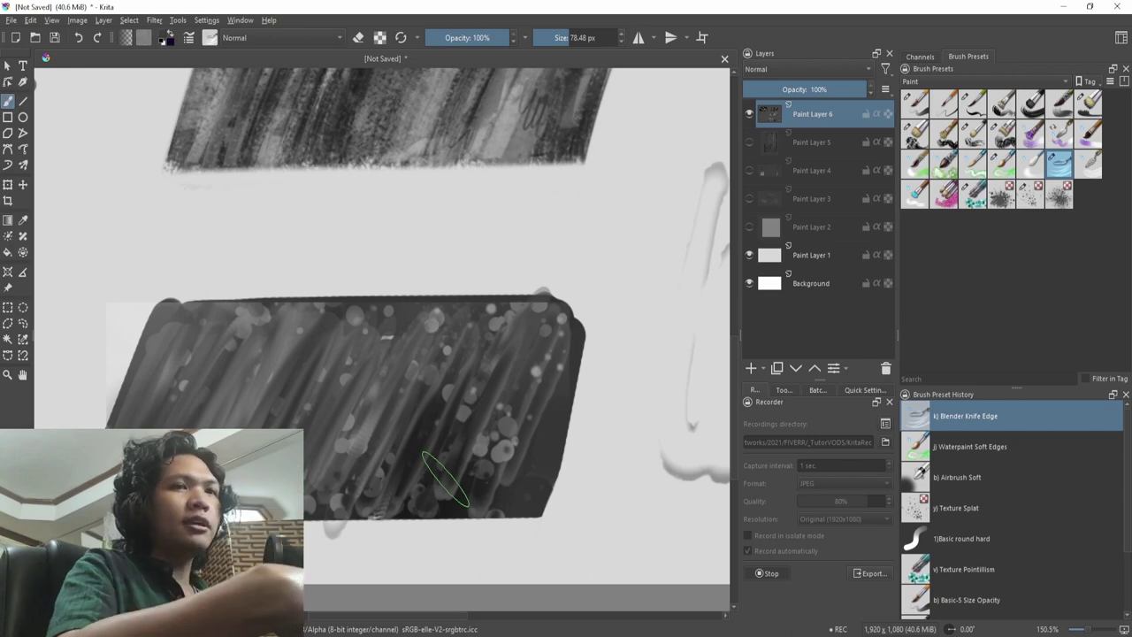
drag(454, 521, 480, 518)
key(F5)
key(F5)
key(F5)
key(F5)
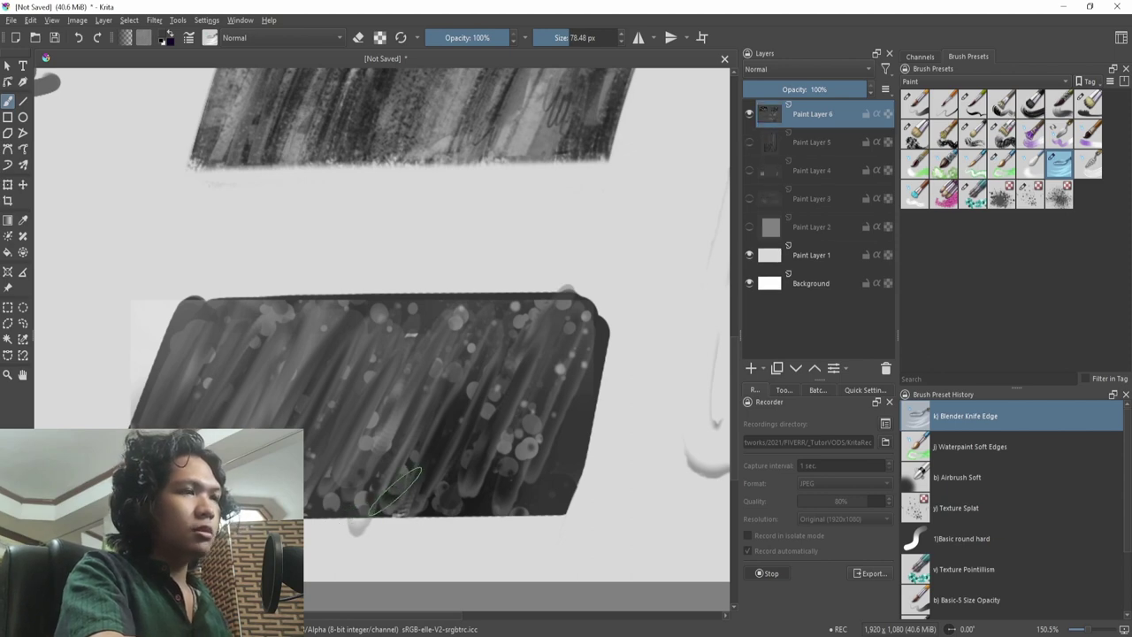
- Try blending the dots and streaks on the third roof with rx soft blend at about 129 px, and undo the strokes
key(ctrl+alt+1)
drag(351, 525, 417, 474)
drag(425, 469, 451, 469)
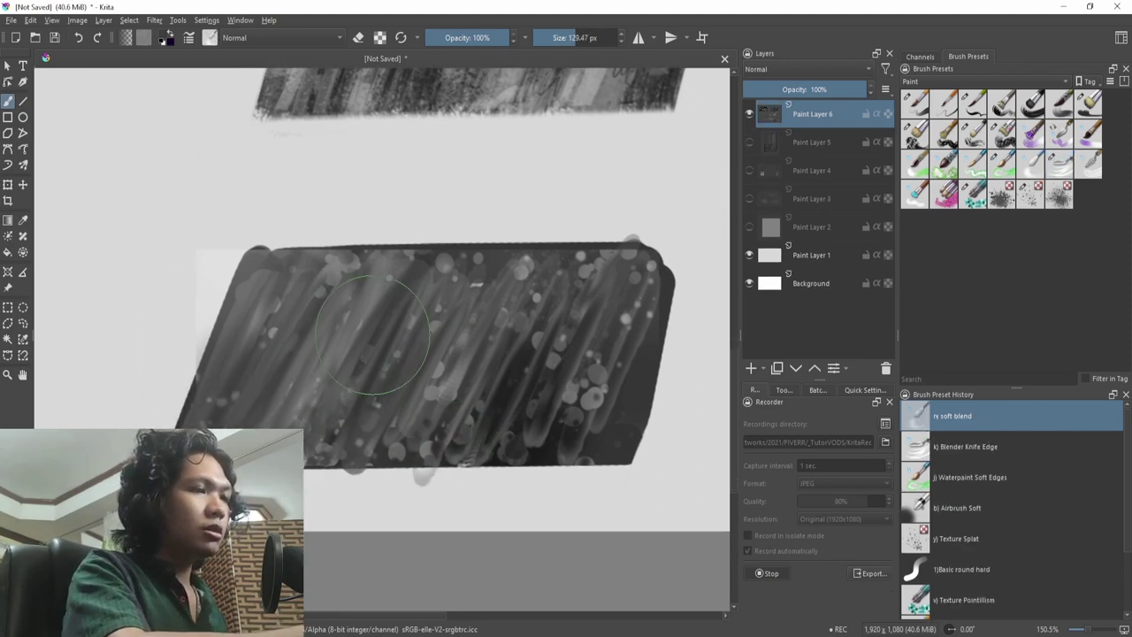
mouse_move(387, 325)
mouse_down()
mouse_move(420, 382)
mouse_move(354, 353)
mouse_move(452, 322)
mouse_move(482, 369)
mouse_move(559, 329)
mouse_up()
key(ctrl+z)
key(ctrl+z)
key(ctrl+z)
key(ctrl+z)
key(ctrl+z)
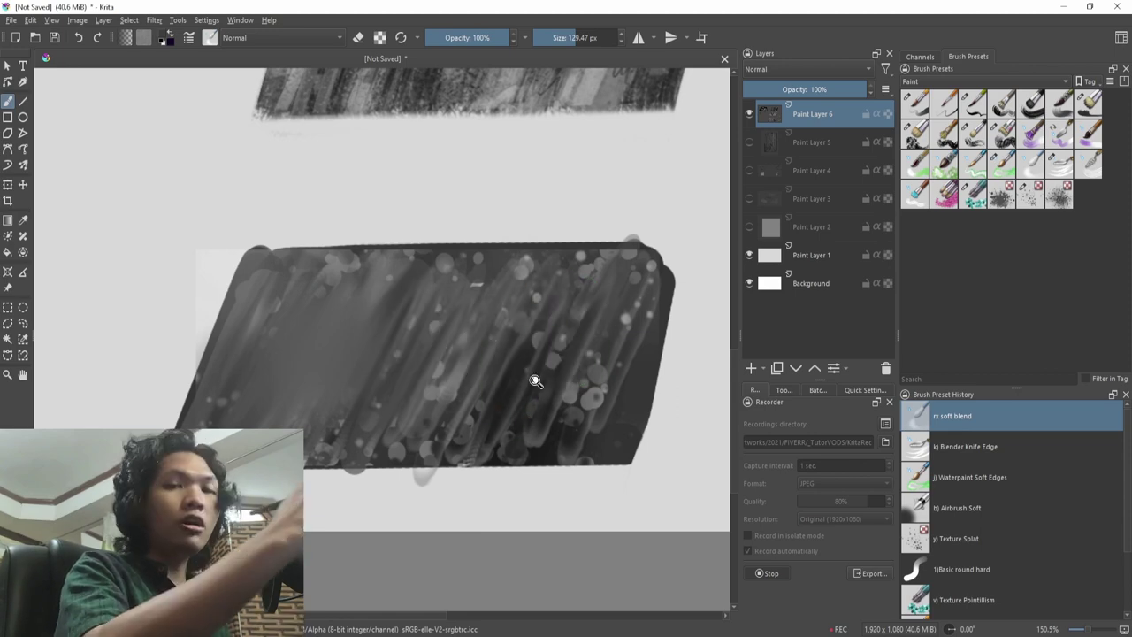
key(ctrl+z)
- Soften individual dots and streaks near the third roof's upper right corner with rx soft blend at about 21 px
drag(359, 387, 436, 385)
mouse_move(544, 403)
mouse_down()
mouse_move(396, 354)
mouse_move(398, 293)
mouse_up()
drag(498, 351, 257, 354)
drag(502, 381, 468, 479)
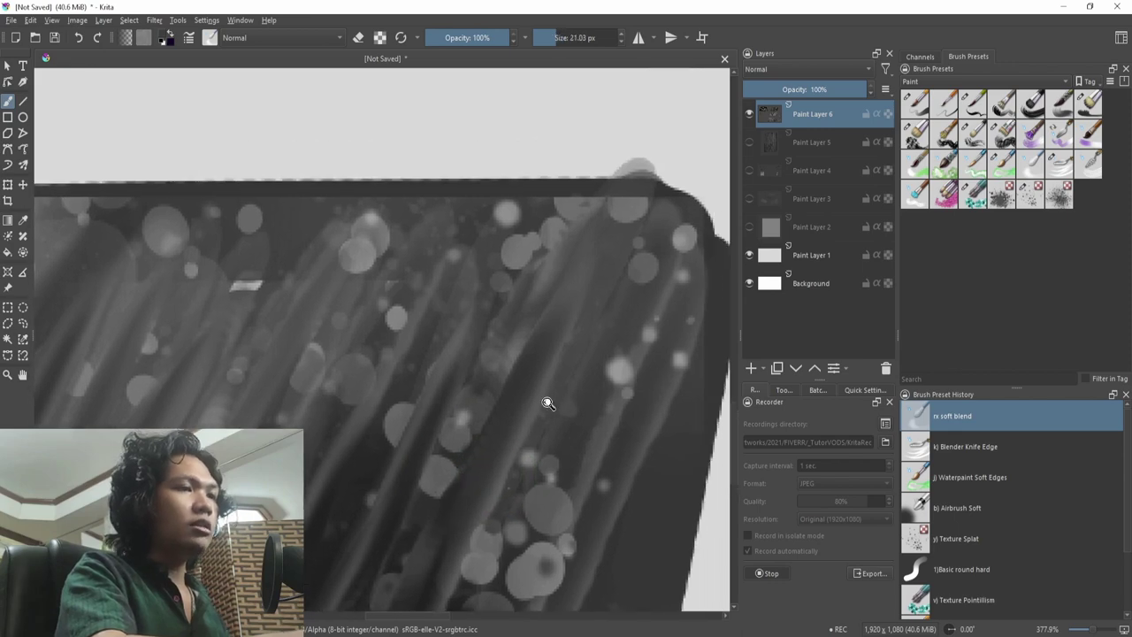
mouse_move(546, 402)
mouse_down()
mouse_move(537, 427)
mouse_move(537, 412)
mouse_up()
mouse_move(493, 308)
mouse_down()
mouse_move(517, 283)
mouse_move(503, 258)
mouse_move(463, 267)
mouse_move(525, 256)
mouse_move(490, 253)
mouse_move(551, 253)
mouse_up()
drag(469, 257, 444, 374)
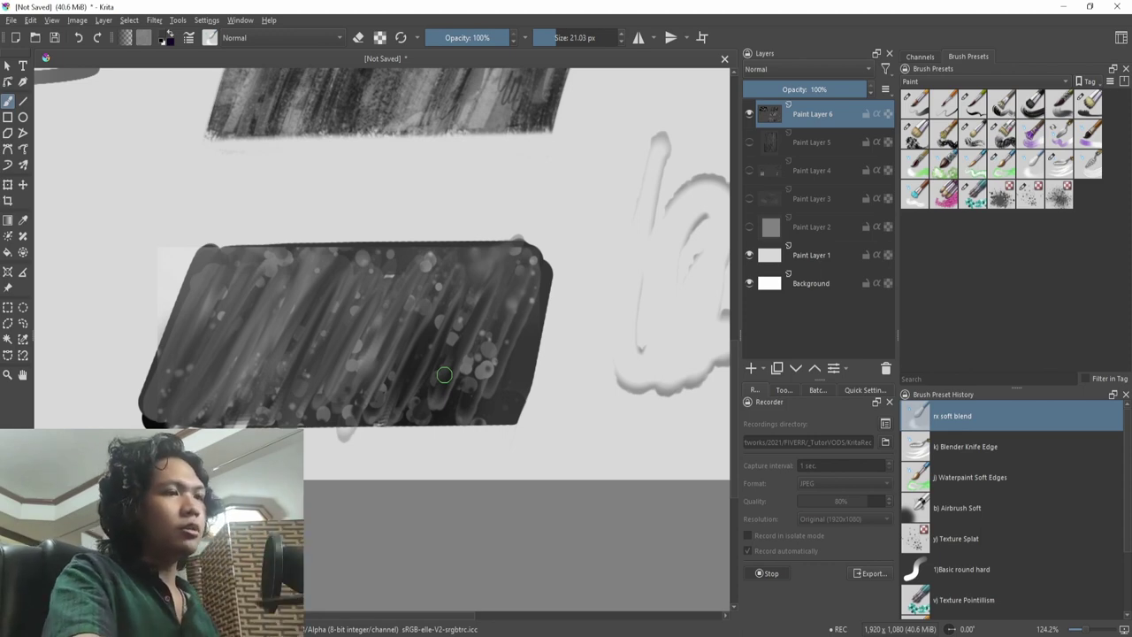
- Paint dark and mid-gray slanted strokes over the third roof with Basic round hard, Waterpaint Hard Edges and Bristles-1 Details
drag(462, 514, 486, 481)
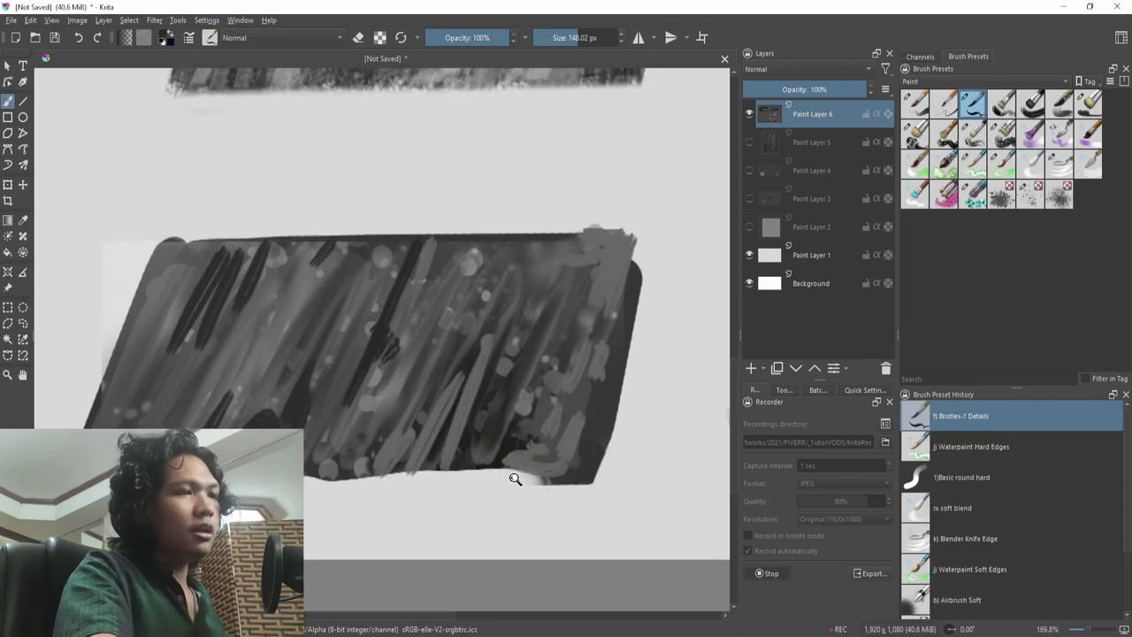
scroll(495, 442, down, 2)
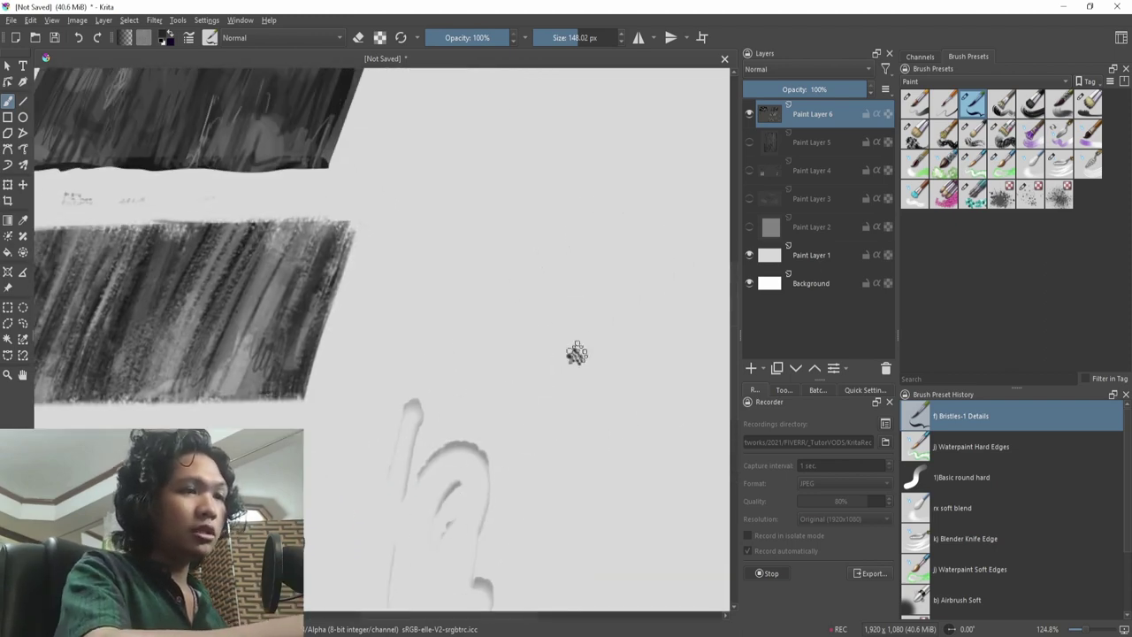
- Try f) Bristles-1 Details strokes on the blank canvas beside the roofs, and undo them
drag(581, 346, 606, 366)
key(ctrl+z)
mouse_move(561, 228)
mouse_down()
mouse_move(517, 278)
mouse_move(602, 255)
mouse_move(615, 480)
mouse_up()
key(ctrl+z)
drag(623, 365, 543, 358)
mouse_move(616, 146)
mouse_down()
mouse_move(612, 187)
mouse_move(560, 182)
mouse_move(493, 467)
mouse_move(513, 433)
mouse_up()
drag(615, 380, 487, 381)
key(ctrl+z)
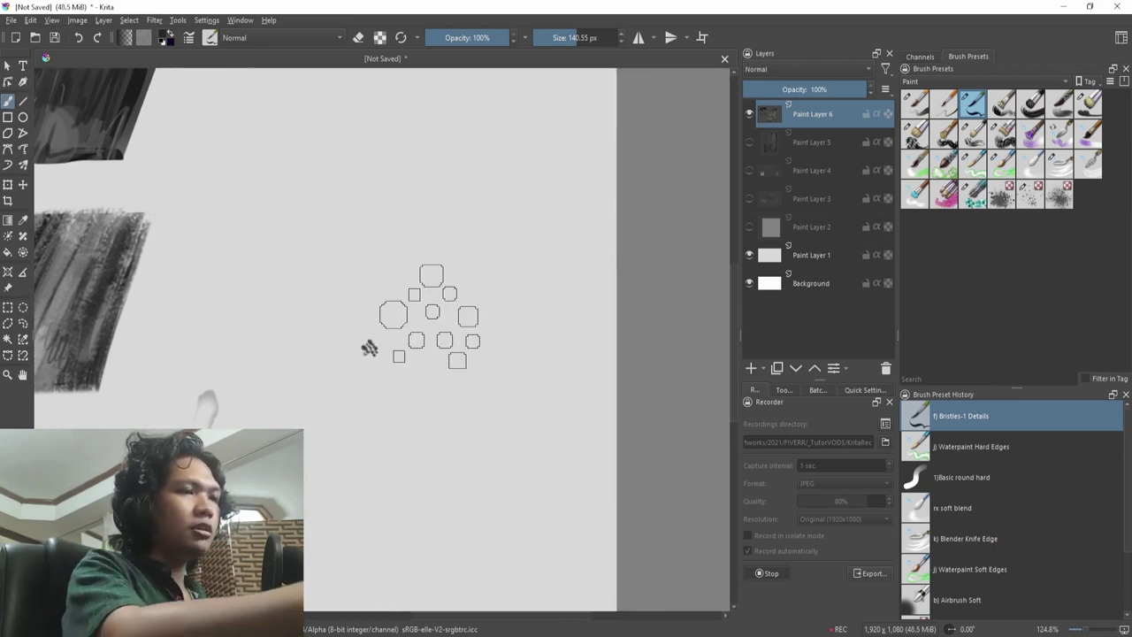
- Try dense dark bristle strokes at about 141 px near the canvas's right edge, and undo them
mouse_move(424, 277)
mouse_down()
mouse_move(518, 240)
mouse_move(546, 292)
mouse_move(475, 343)
mouse_up()
drag(474, 343, 475, 308)
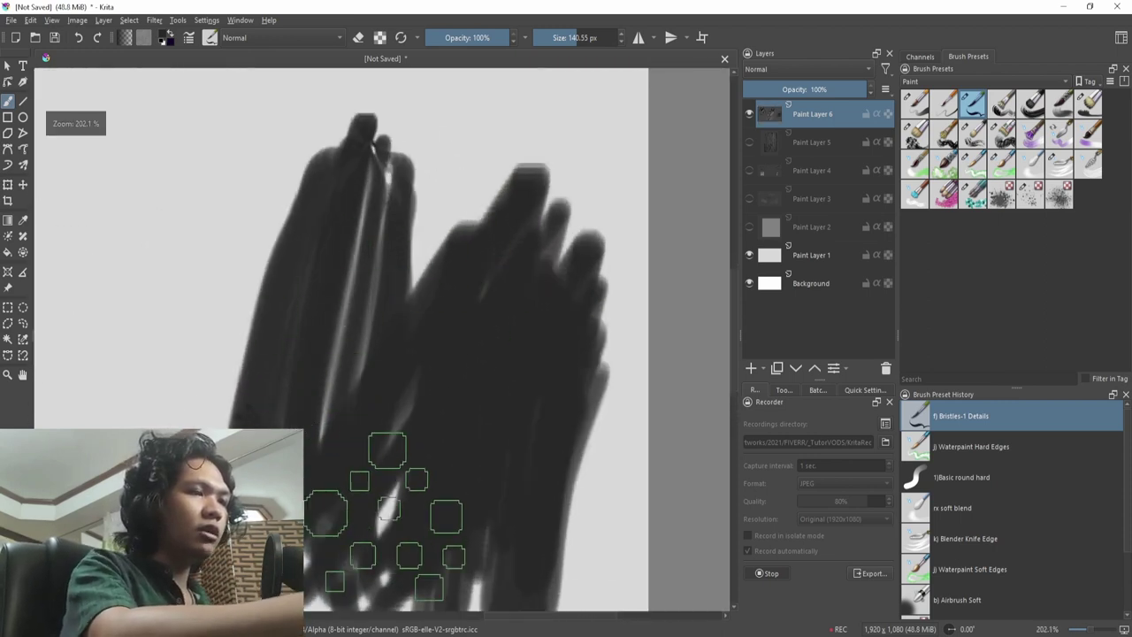
drag(406, 394, 437, 341)
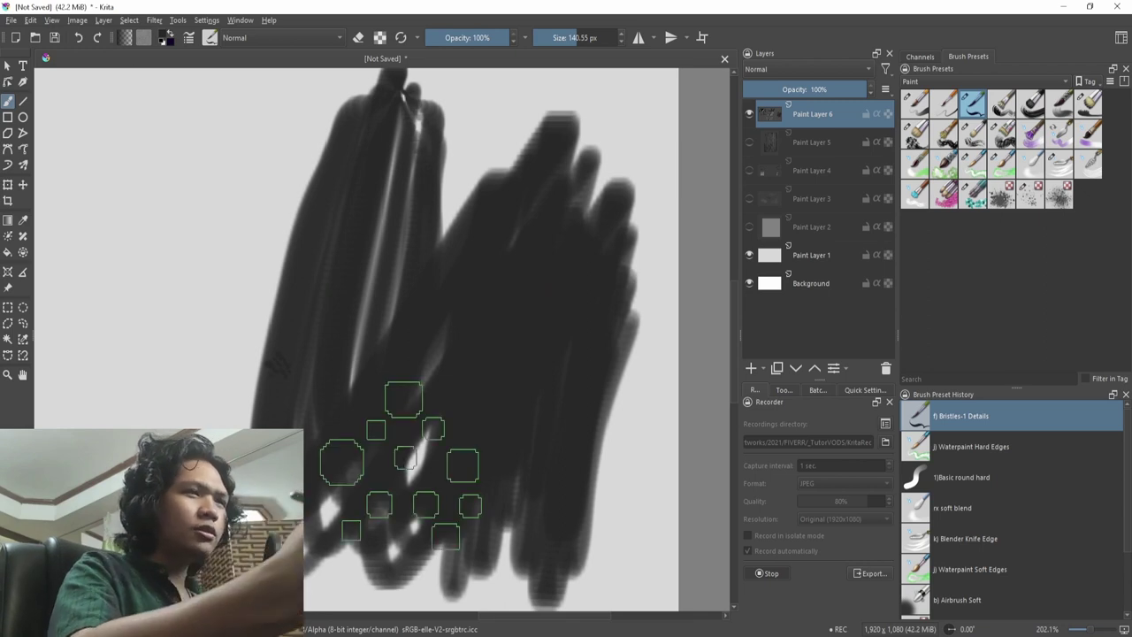
scroll(399, 462, down, 3)
drag(483, 466, 509, 519)
key(ctrl+z)
drag(488, 221, 468, 415)
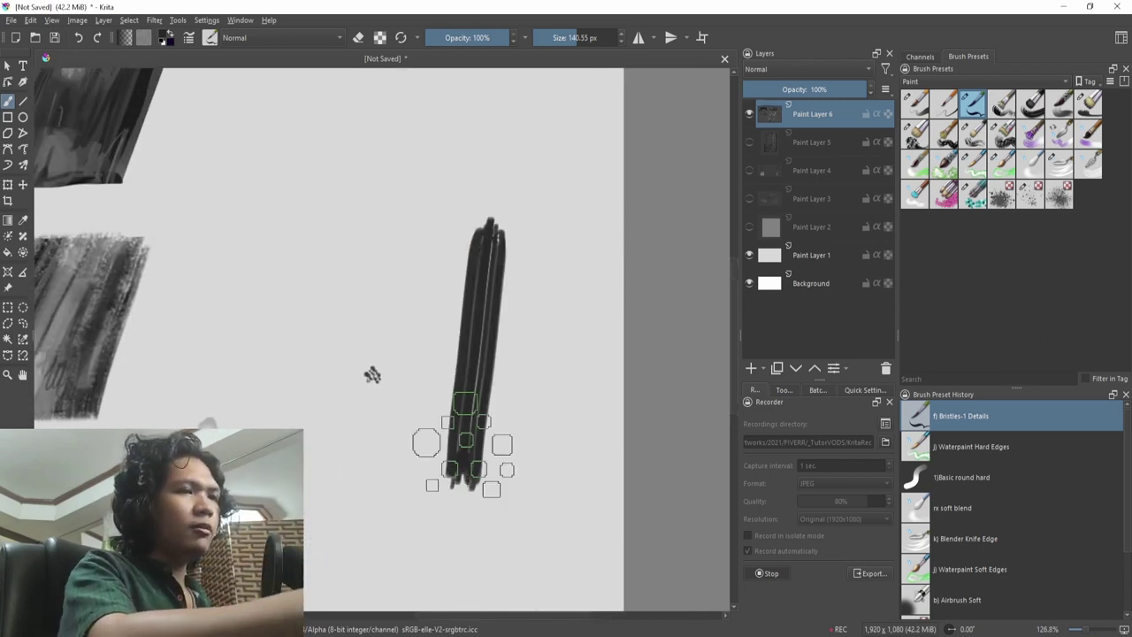
key(ctrl+z)
- Paint a fan of straight and curved dark f) Bristles-1 Details strokes on the blank canvas beside the roofs
mouse_move(476, 237)
mouse_down()
mouse_move(453, 237)
mouse_move(426, 520)
mouse_up()
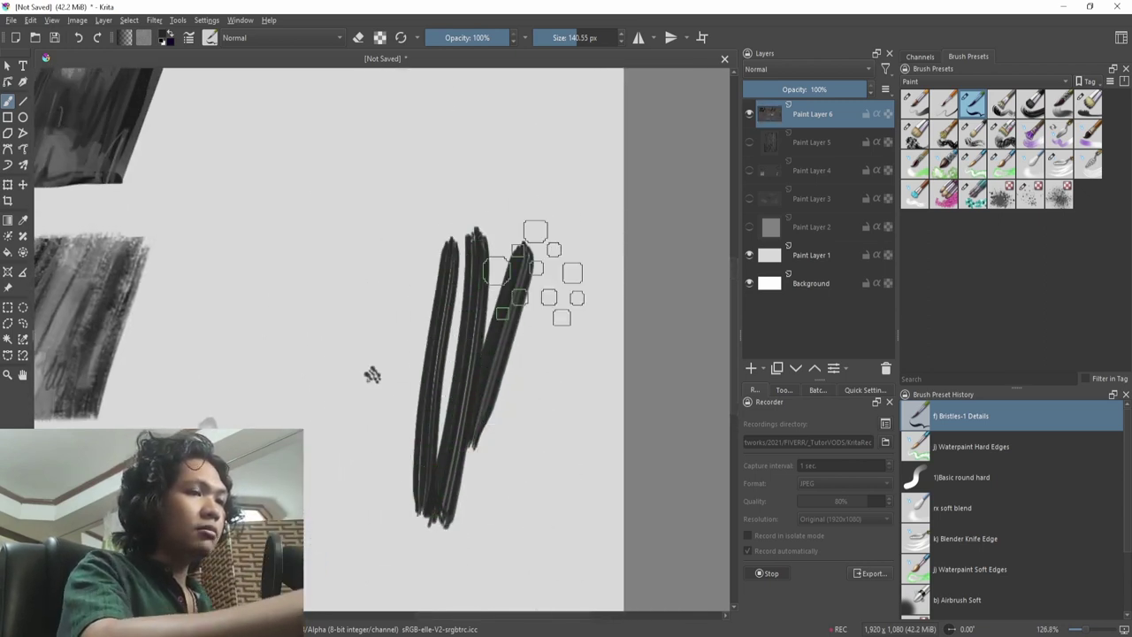
drag(543, 298, 468, 449)
mouse_move(548, 421)
mouse_down()
mouse_move(449, 486)
mouse_move(520, 500)
mouse_move(473, 490)
mouse_up()
mouse_move(403, 464)
mouse_down()
mouse_move(480, 484)
mouse_move(451, 464)
mouse_up()
mouse_move(421, 380)
mouse_down()
mouse_move(372, 522)
mouse_move(381, 552)
mouse_up()
drag(419, 381, 394, 573)
drag(412, 414, 403, 561)
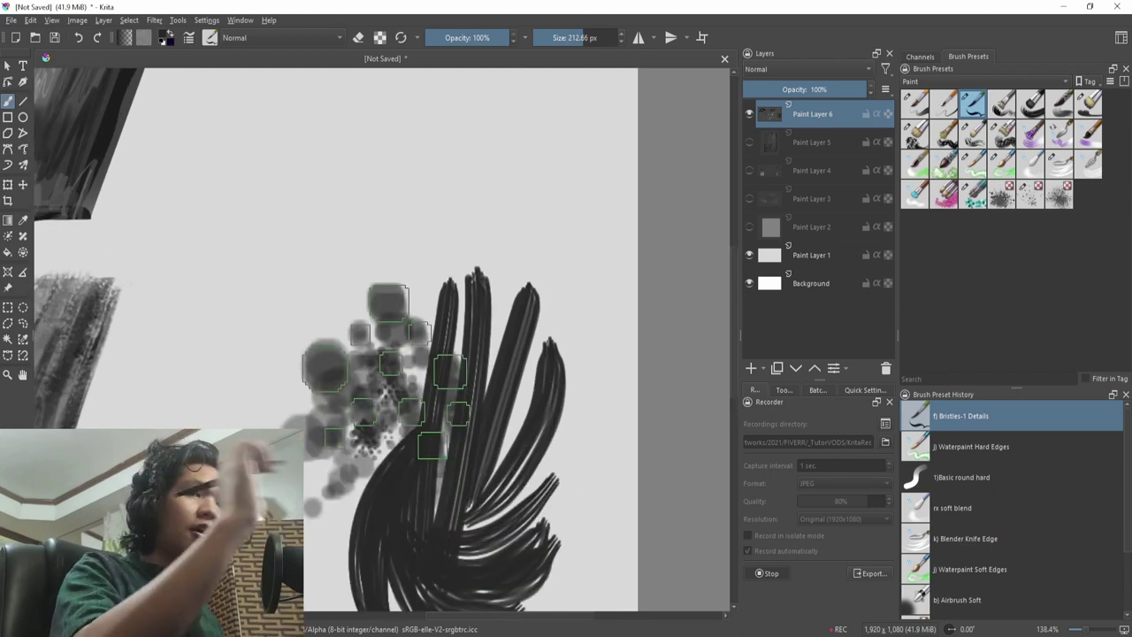
- Dab a cluster of bristle marks at about 213 px beside the fan to show the brush's tip pattern
mouse_move(442, 381)
mouse_down()
mouse_move(467, 253)
mouse_move(455, 215)
mouse_move(378, 324)
mouse_move(298, 384)
mouse_move(265, 298)
mouse_move(214, 374)
mouse_move(314, 508)
mouse_up()
drag(317, 521, 384, 468)
scroll(385, 467, down, 4)
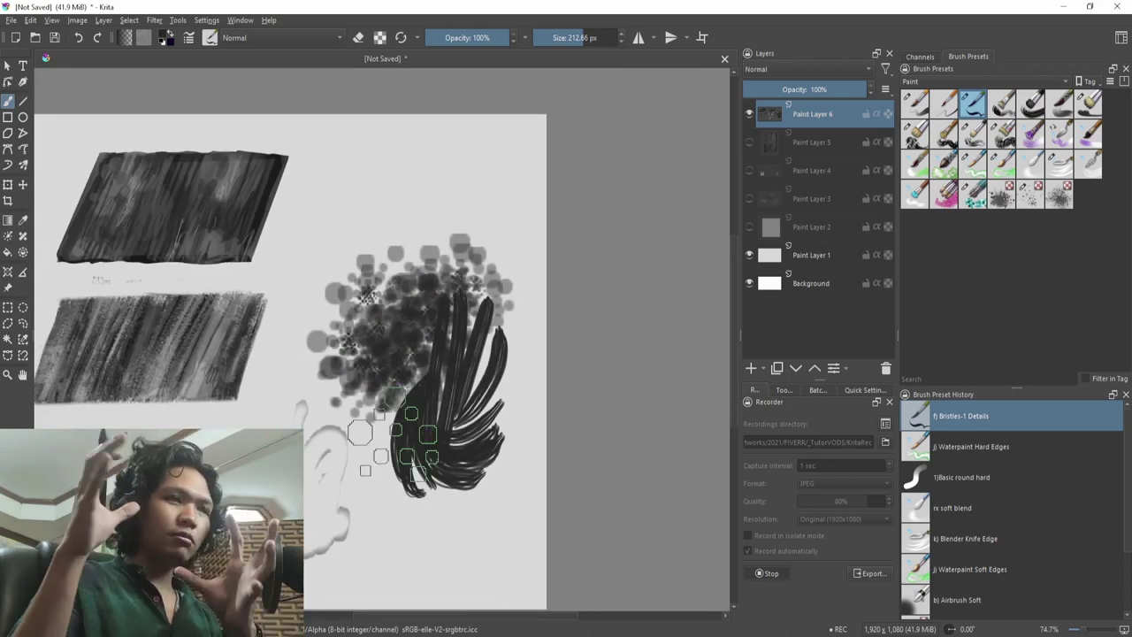
- Add finer bristle streaks over the third roof with f) Bristles-1 Details at about 52 px
drag(417, 536, 660, 501)
drag(431, 581, 461, 414)
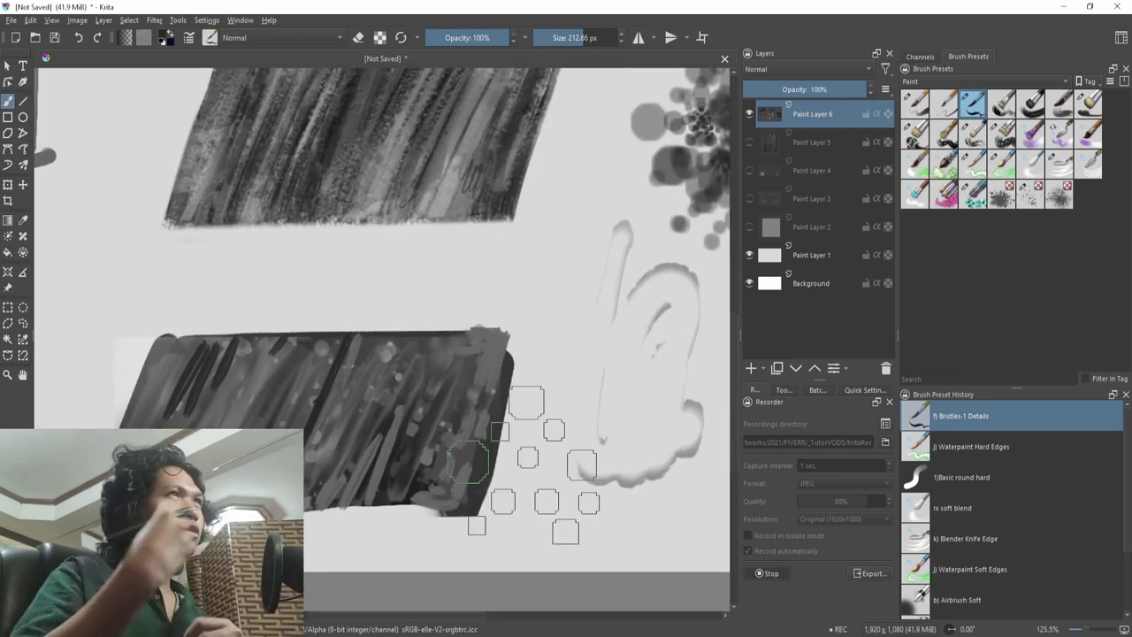
scroll(468, 462, down, 5)
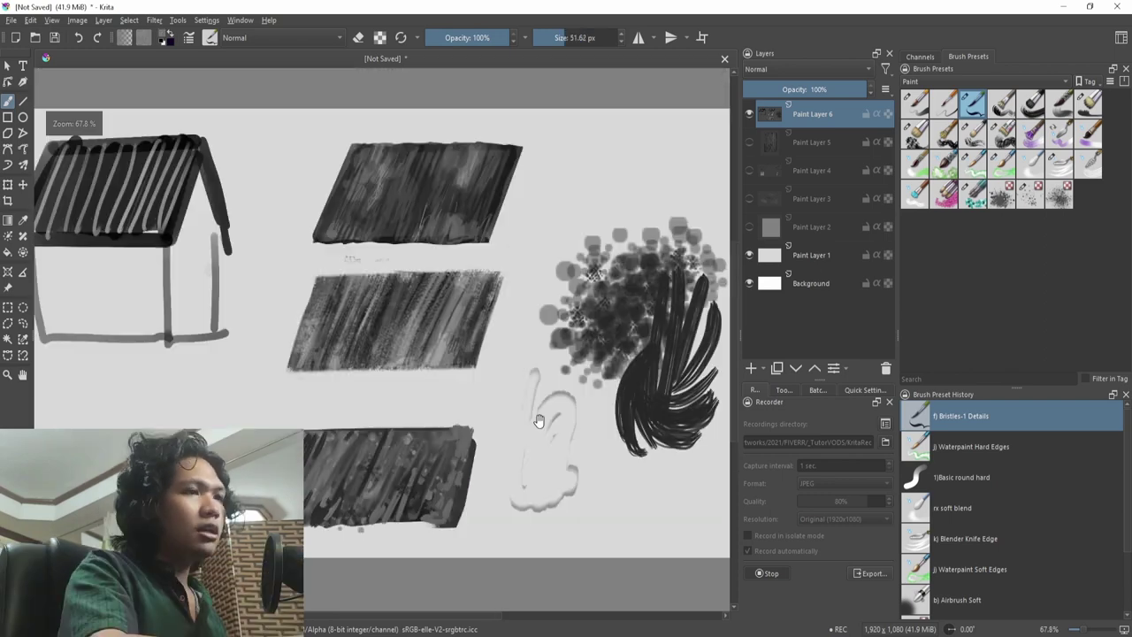
drag(500, 462, 484, 442)
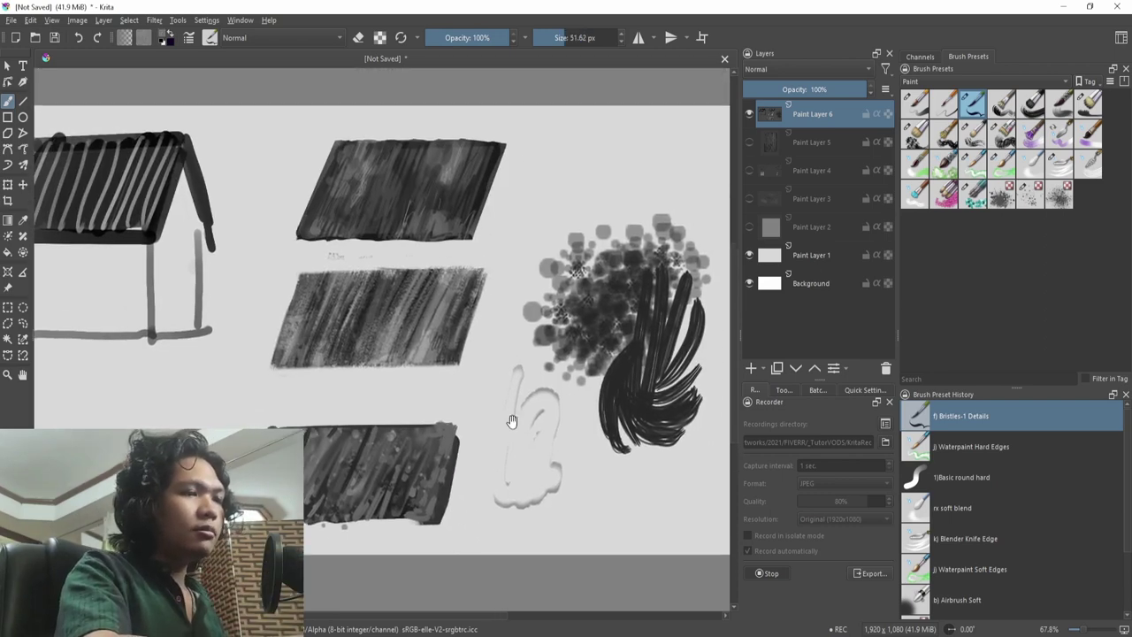
- Examine the first roof's layered brushwork up close
scroll(460, 389, up, 4)
mouse_move(535, 368)
mouse_down()
mouse_move(507, 434)
mouse_move(537, 417)
mouse_up()
mouse_move(413, 398)
mouse_down()
mouse_move(412, 561)
mouse_move(426, 515)
mouse_up()
scroll(318, 528, up, 6)
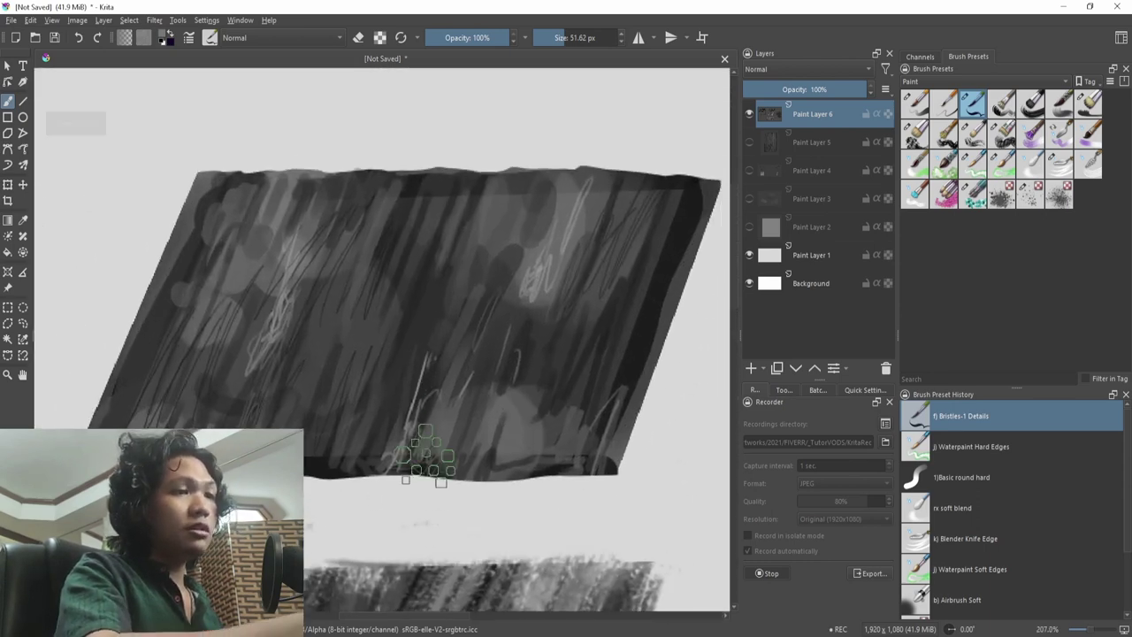
drag(424, 455, 430, 399)
drag(583, 419, 589, 428)
scroll(588, 429, down, 4)
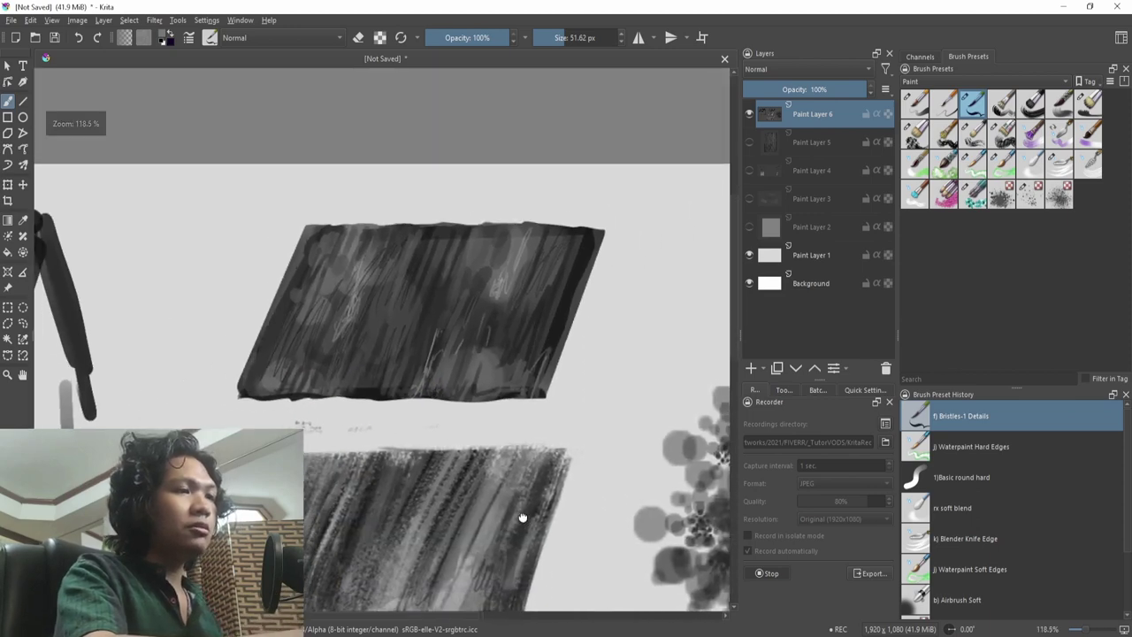
- Draw small gray arrows pointing at the third roof and at the second roof's lower edge
scroll(558, 486, down, 4)
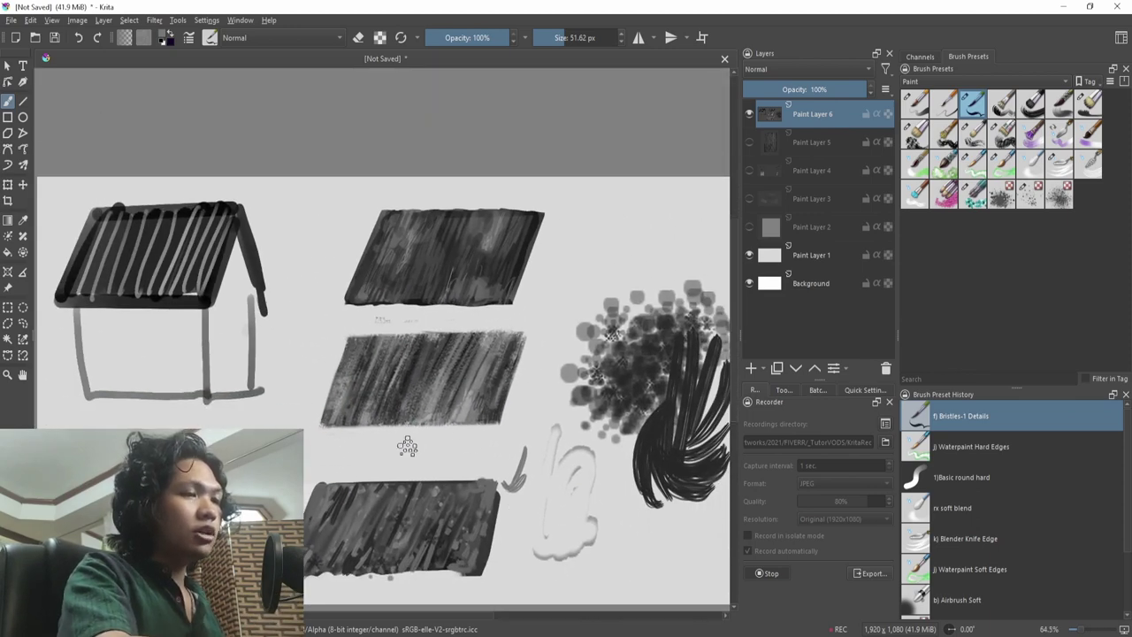
mouse_move(382, 465)
mouse_down()
mouse_move(424, 431)
mouse_move(428, 444)
mouse_up()
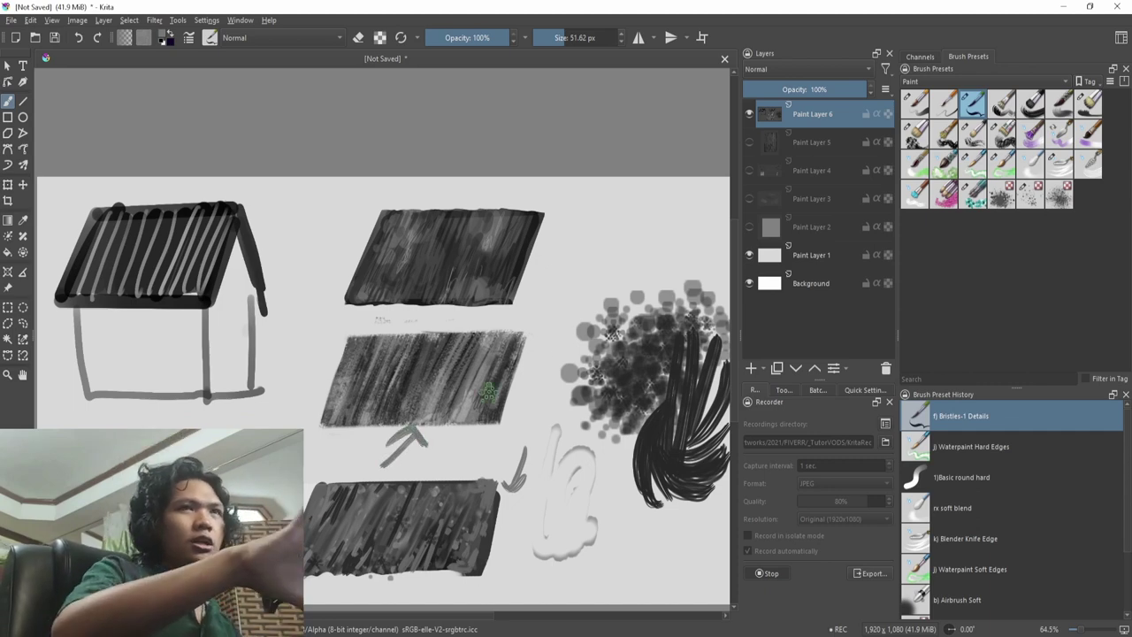